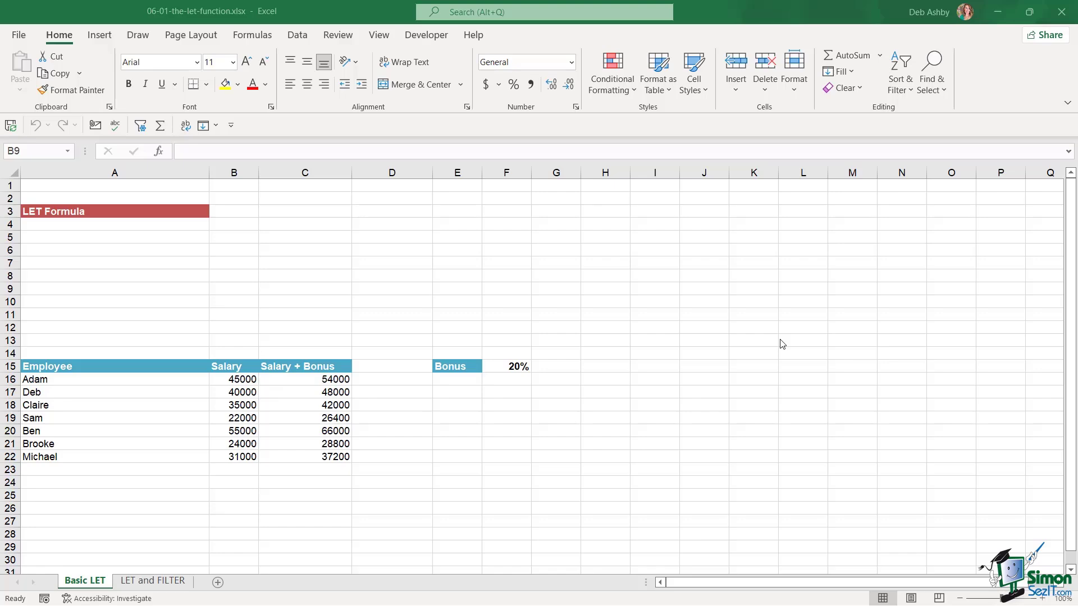
Enter the formula =LET(var,20,var+5) in cell A4 under the LET Formula heading
{"action": "key", "text": "Up"}
{"action": "key", "text": "Up"}
{"action": "key", "text": "Up"}
{"action": "key", "text": "Up"}
{"action": "key", "text": "Up"}
{"action": "key", "text": "Left"}
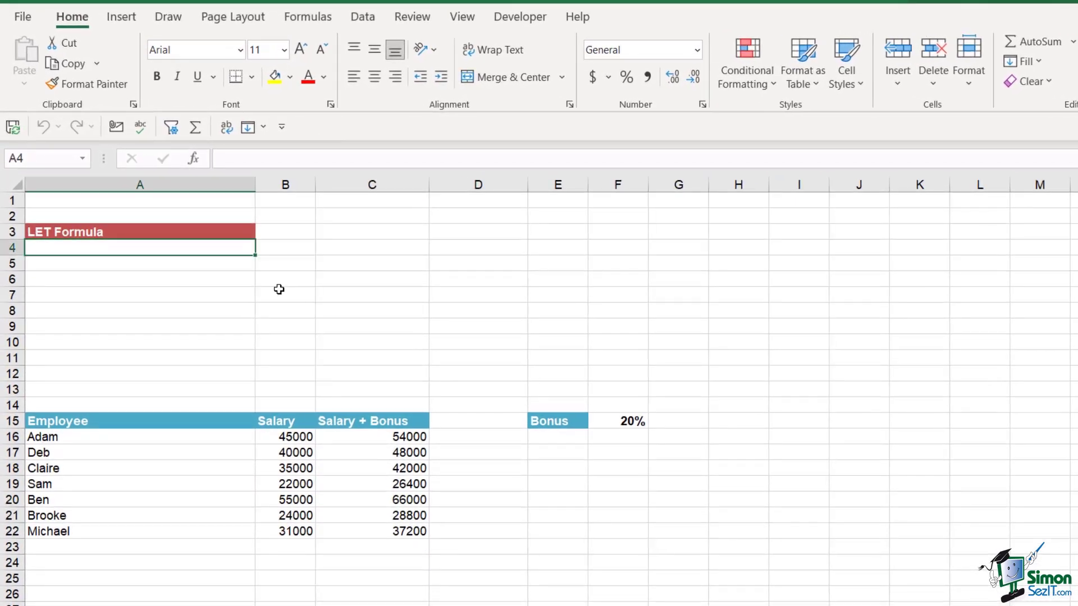
{"action": "type", "text": "="}
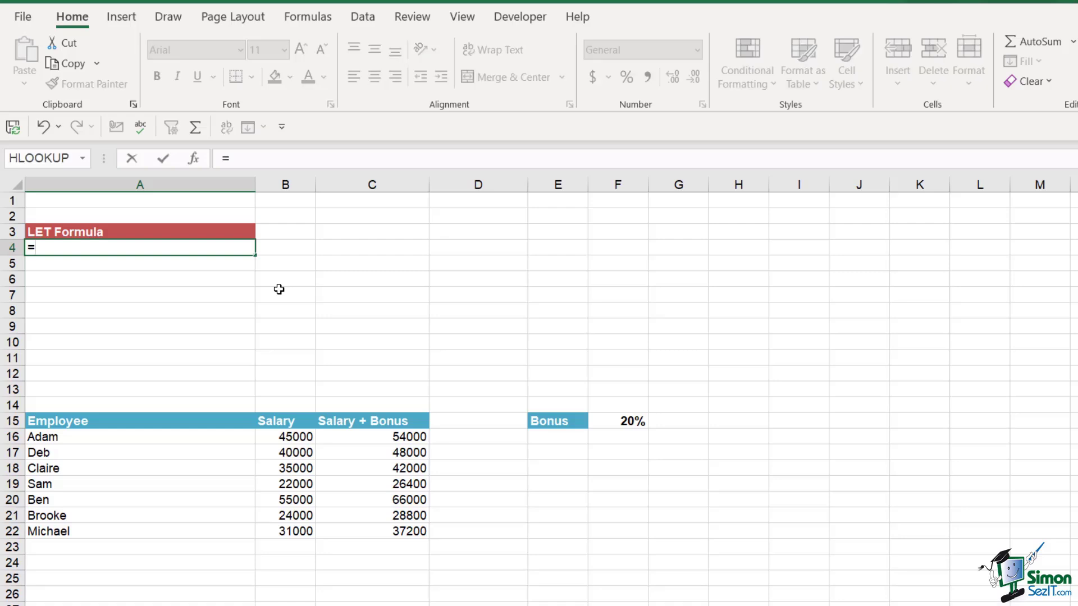
{"action": "type", "text": "LE"}
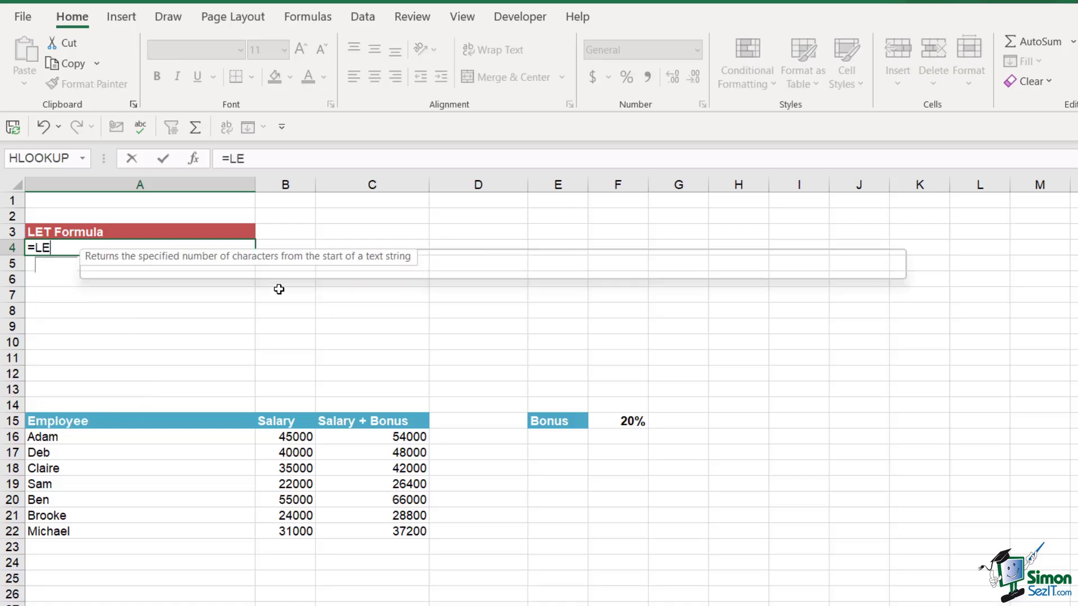
{"action": "type", "text": "T("}
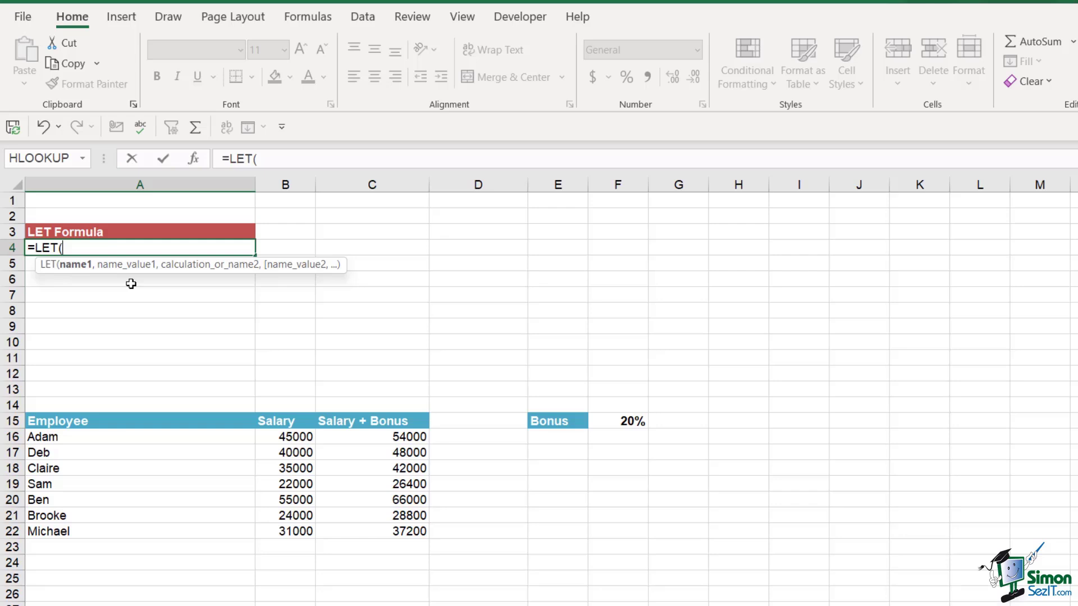
{"action": "type", "text": "var,"}
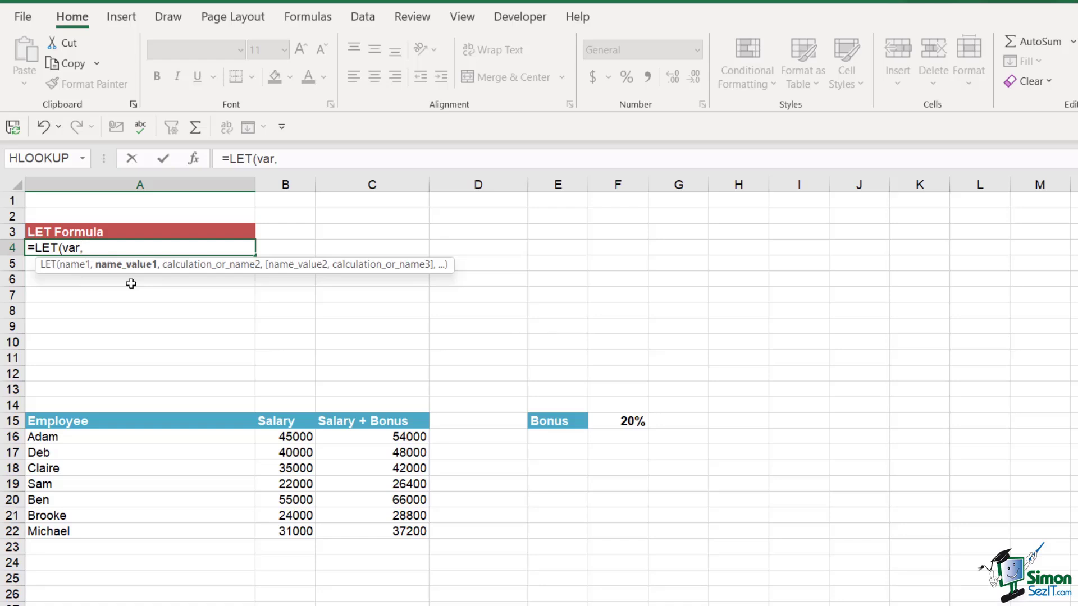
{"action": "type", "text": "20"}
{"action": "type", "text": ","}
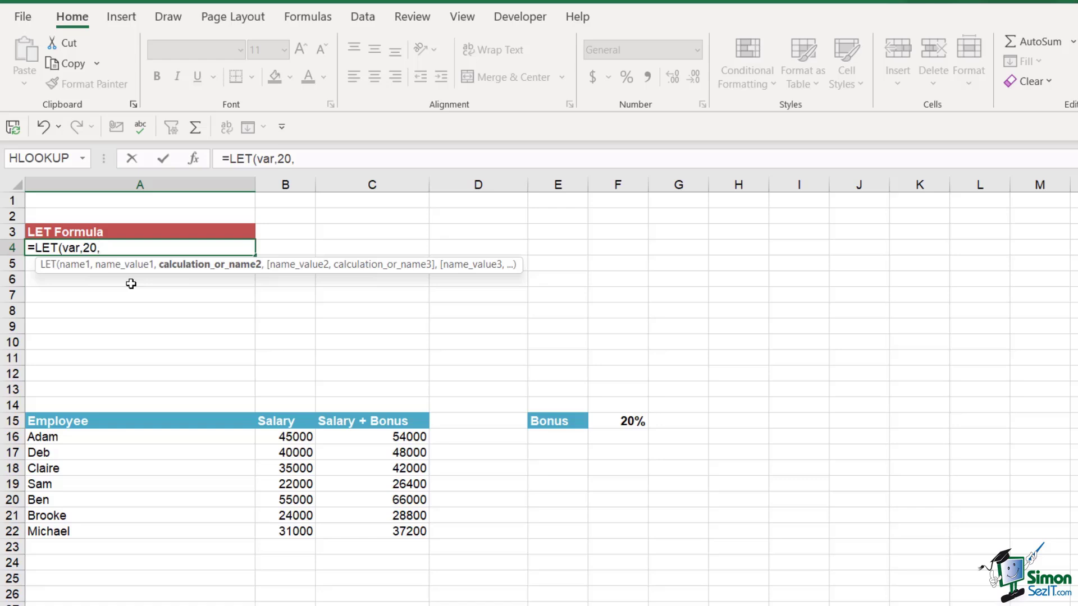
{"action": "type", "text": "var"}
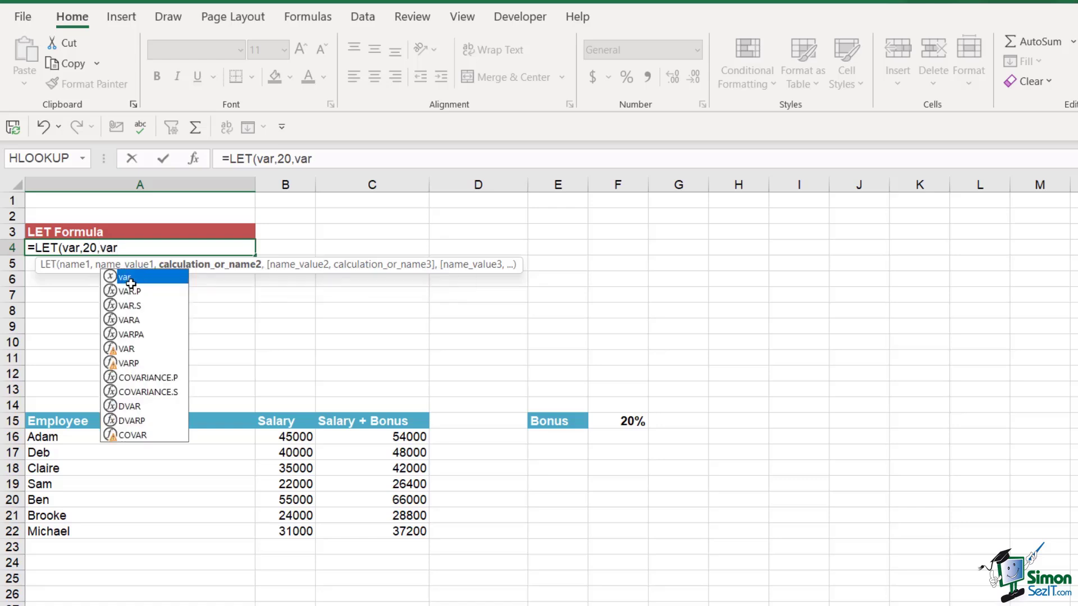
{"action": "type", "text": "+5"}
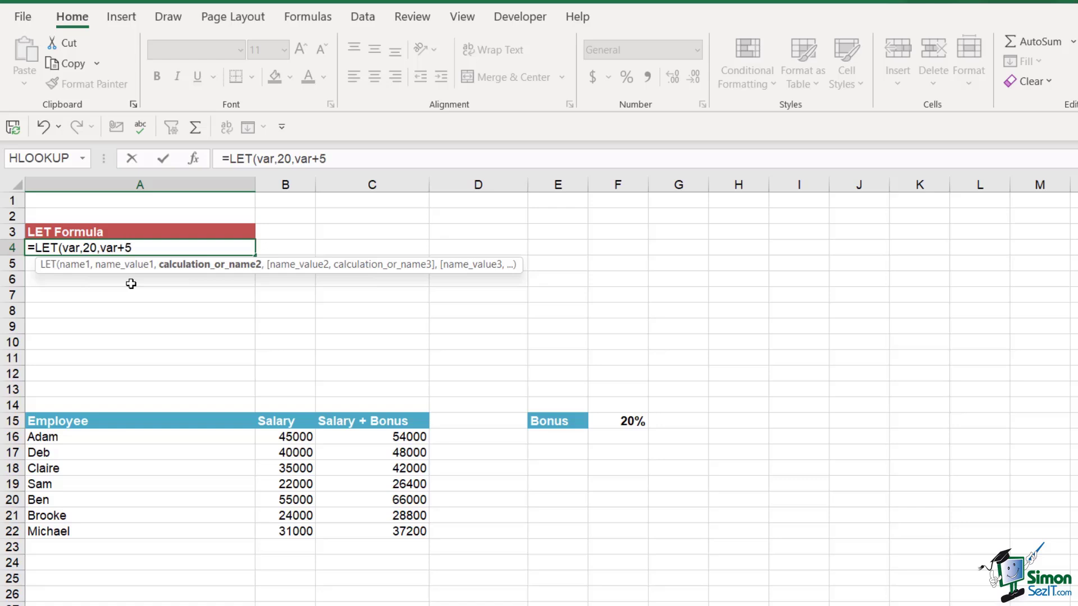
{"action": "type", "text": ")"}
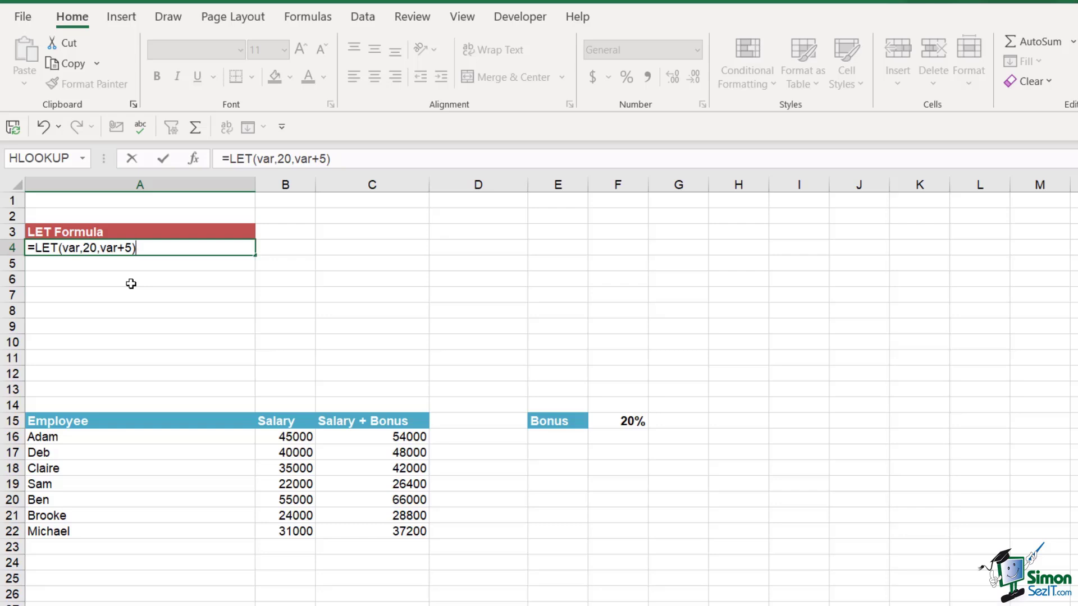
{"action": "key", "text": "Return"}
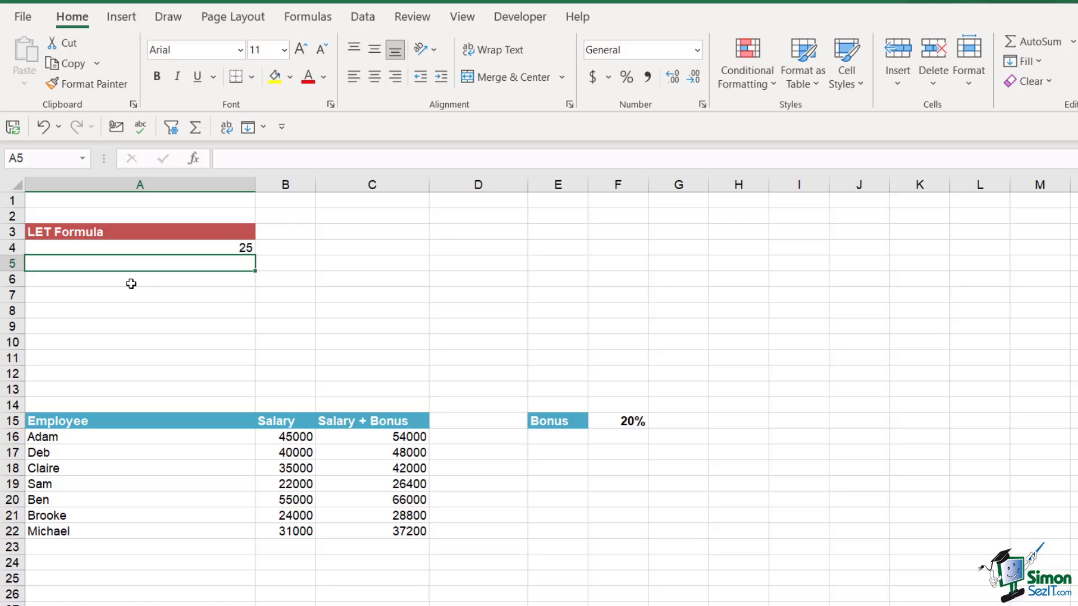
Add a second variable named x with the value 10 to the LET formula in A4
{"action": "key", "text": "Up"}
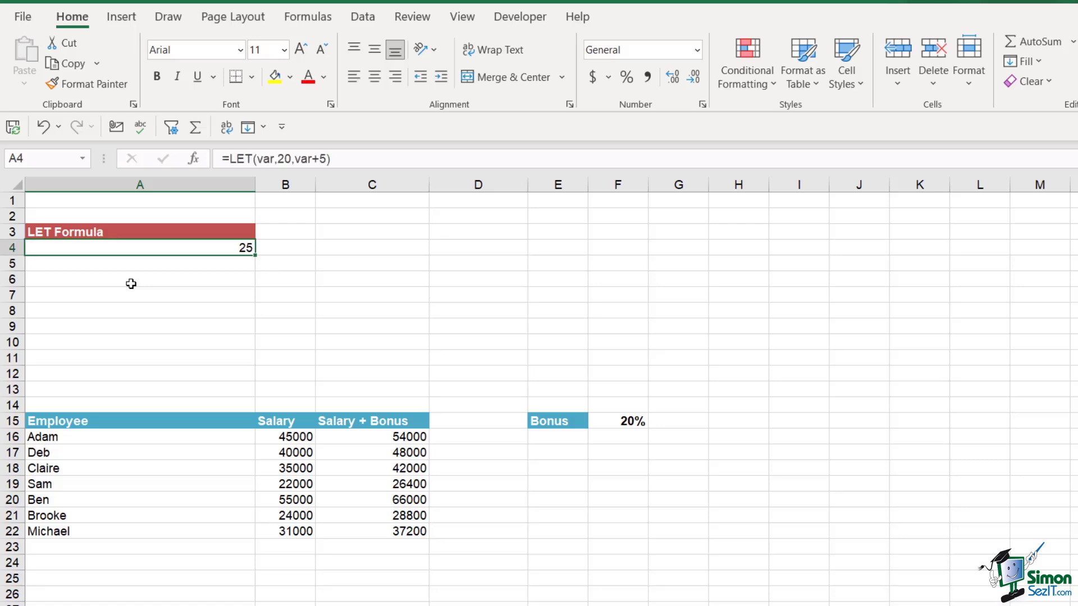
{"action": "double_click", "coordinate": [181, 251]}
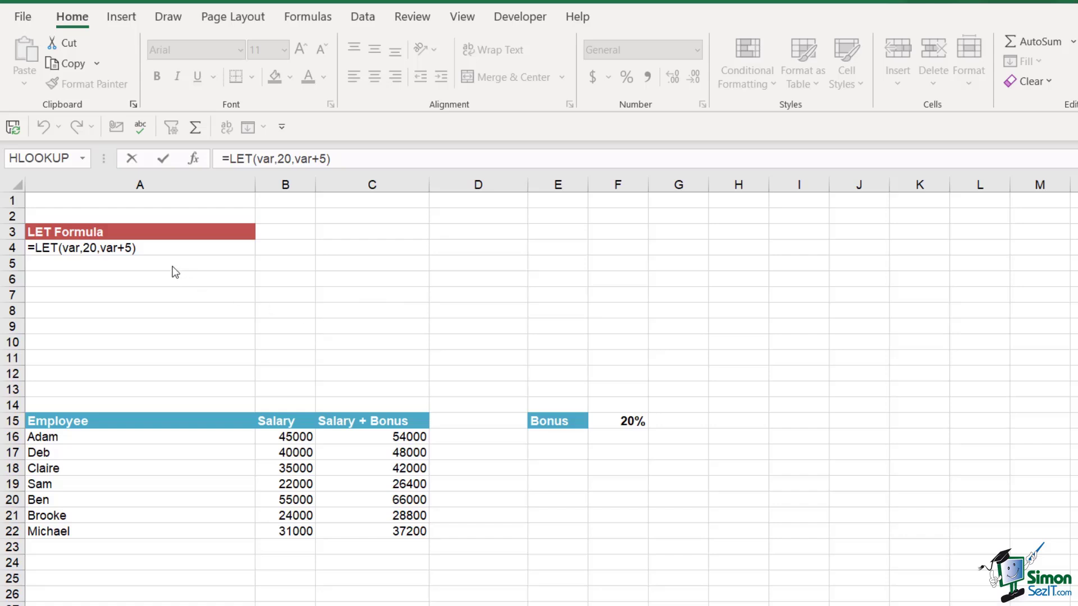
{"action": "left_click", "coordinate": [97, 248]}
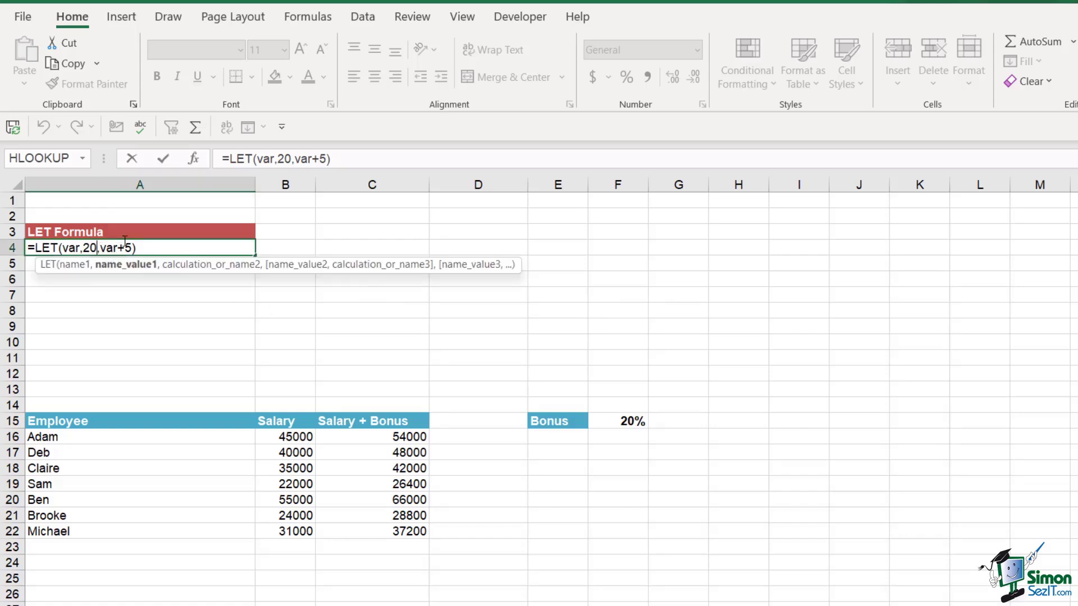
{"action": "type", "text": ","}
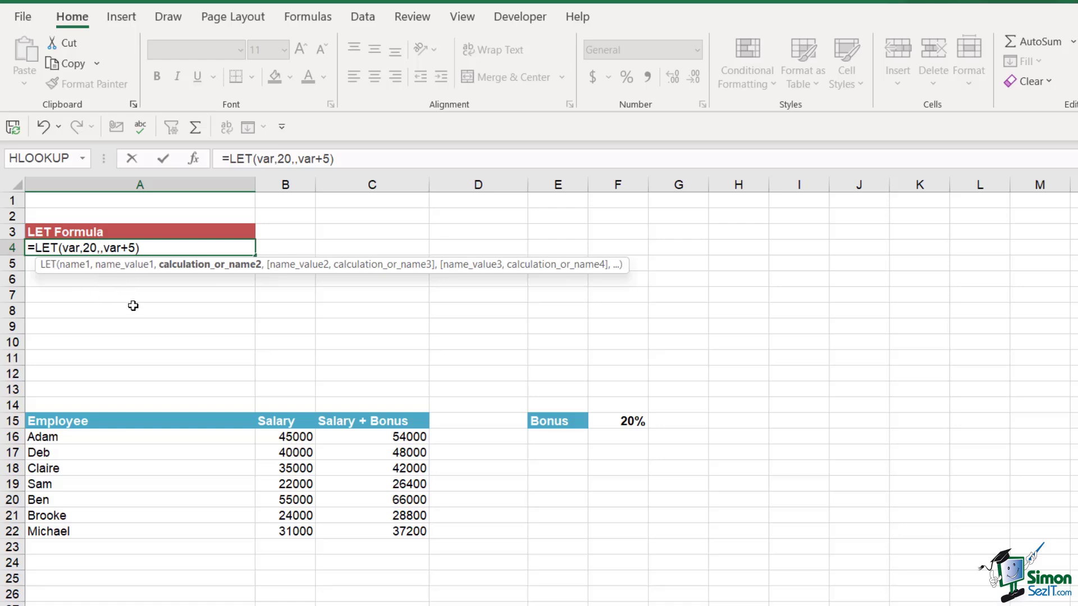
{"action": "type", "text": "x,"}
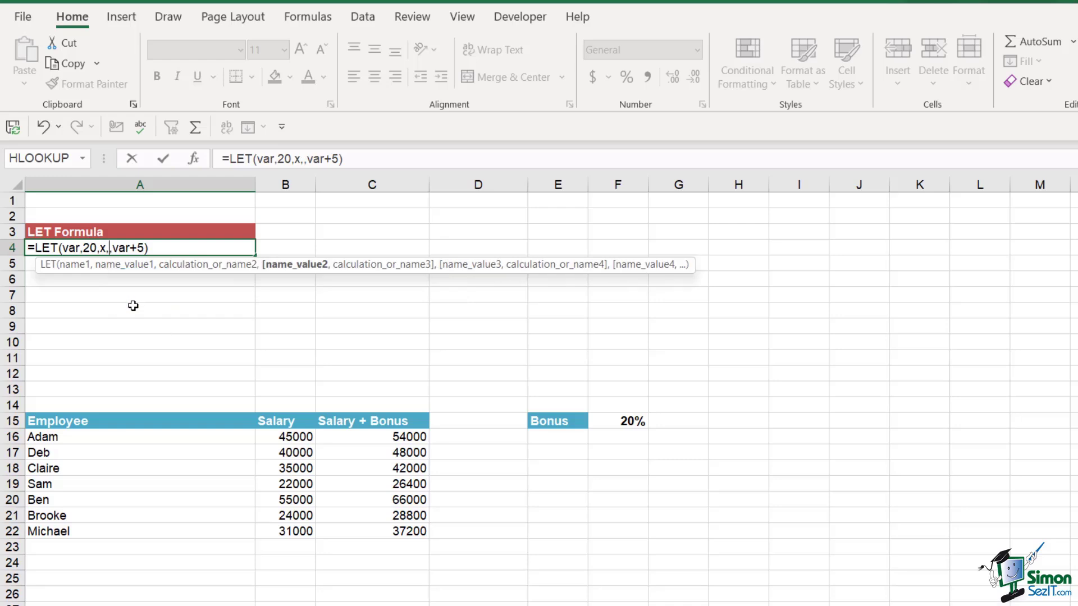
{"action": "type", "text": "10"}
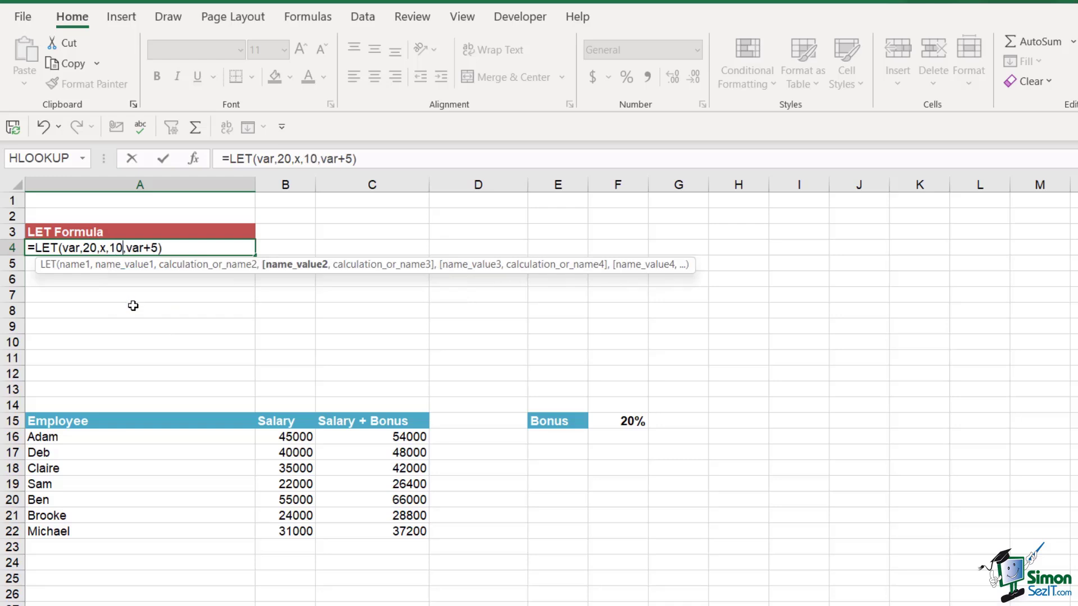
Change the calculation of the LET formula in A4 to var/x and commit the formula
{"action": "left_click", "coordinate": [161, 249]}
{"action": "key", "text": "BackSpace"}
{"action": "key", "text": "BackSpace"}
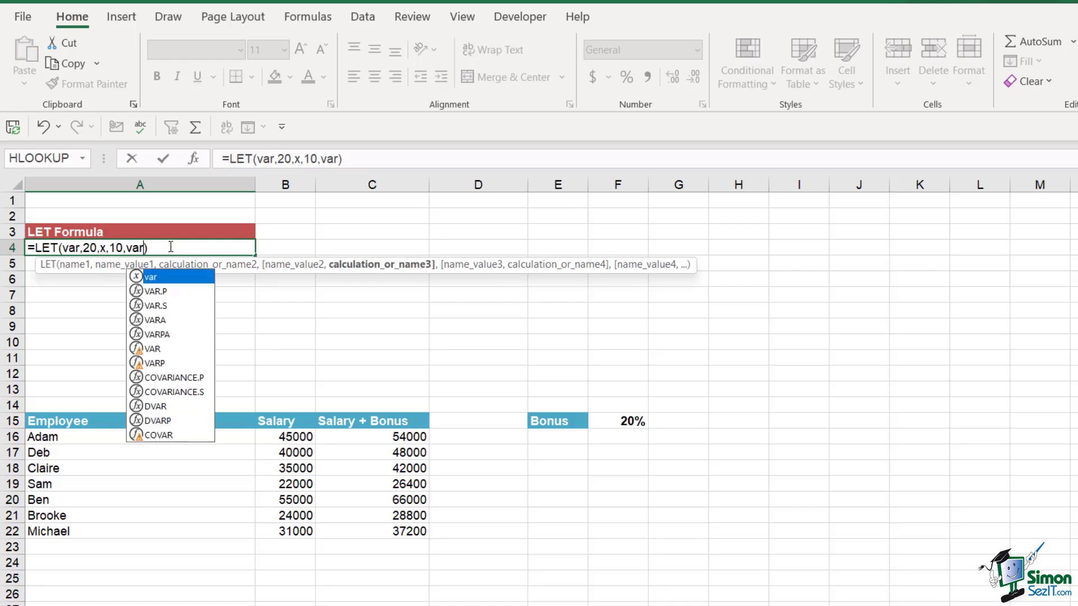
{"action": "type", "text": "/"}
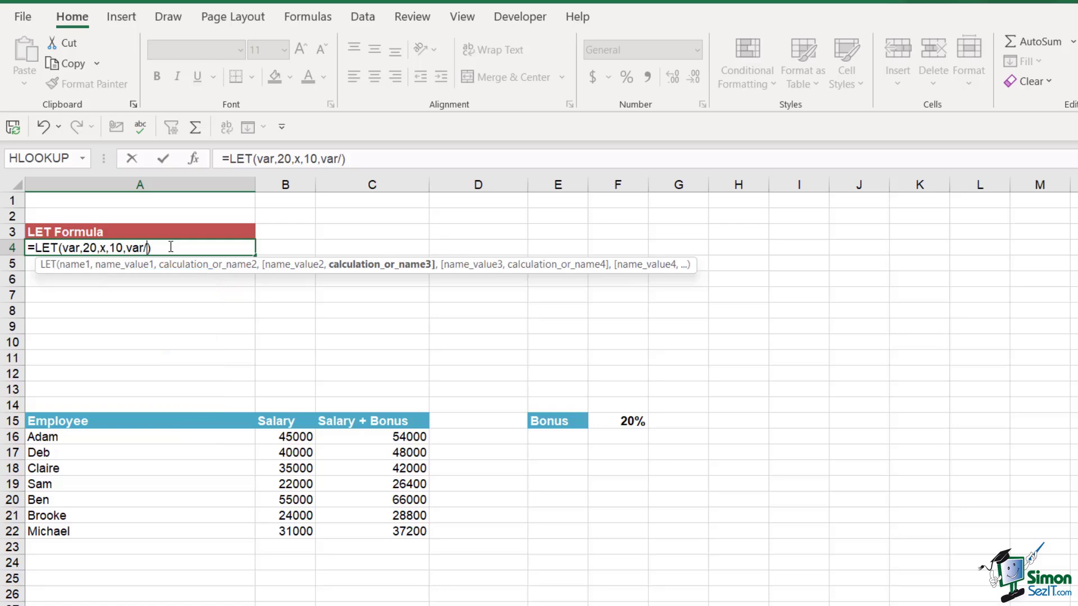
{"action": "type", "text": "x"}
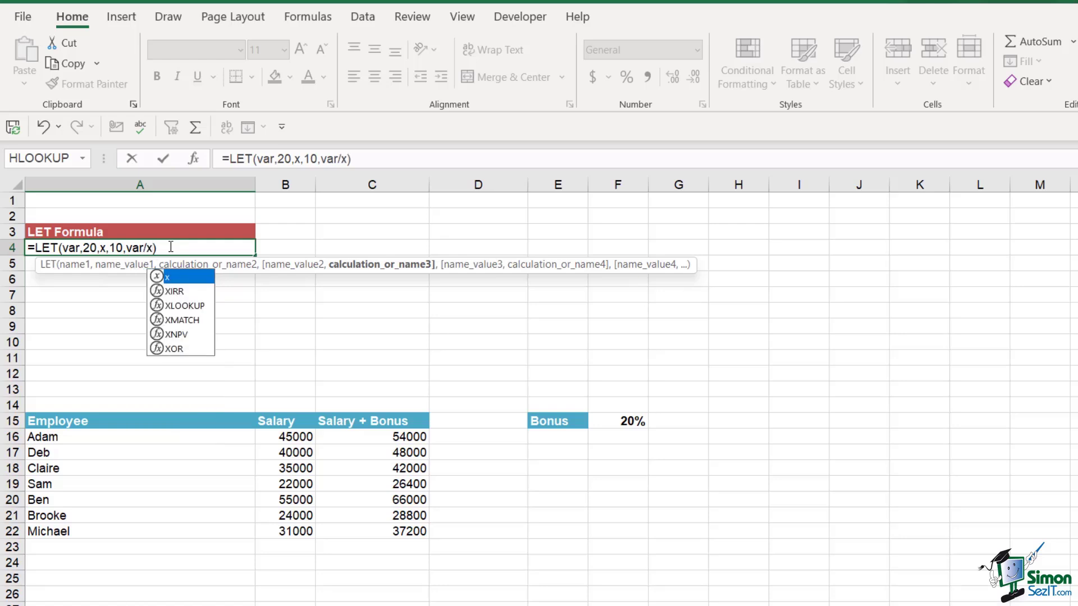
{"action": "key", "text": "Return"}
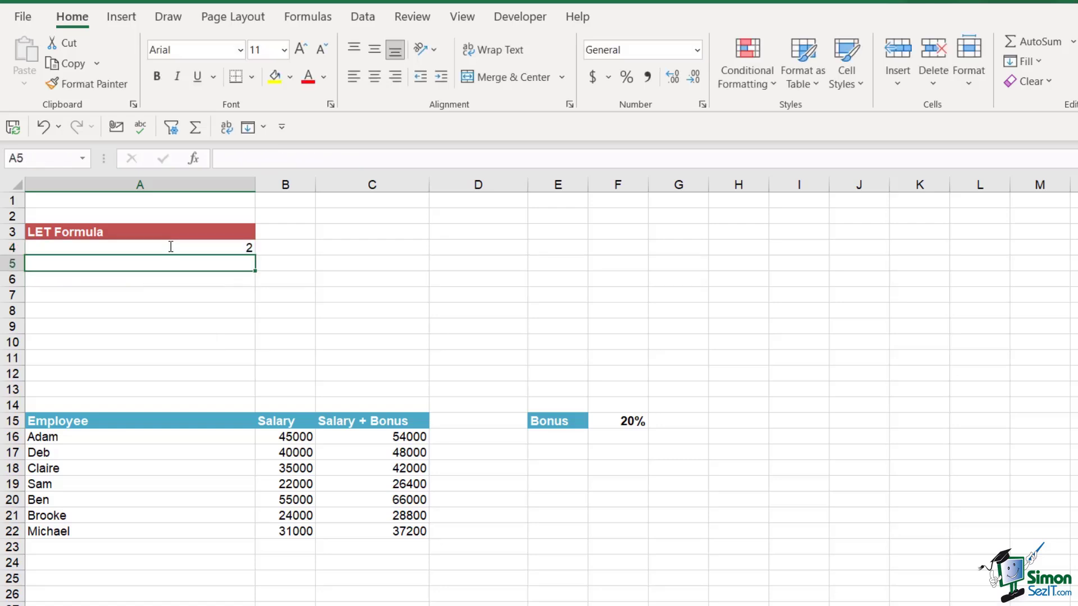
Review the arguments of the LET formula in A4, highlighting its var/x calculation
{"action": "double_click", "coordinate": [169, 247]}
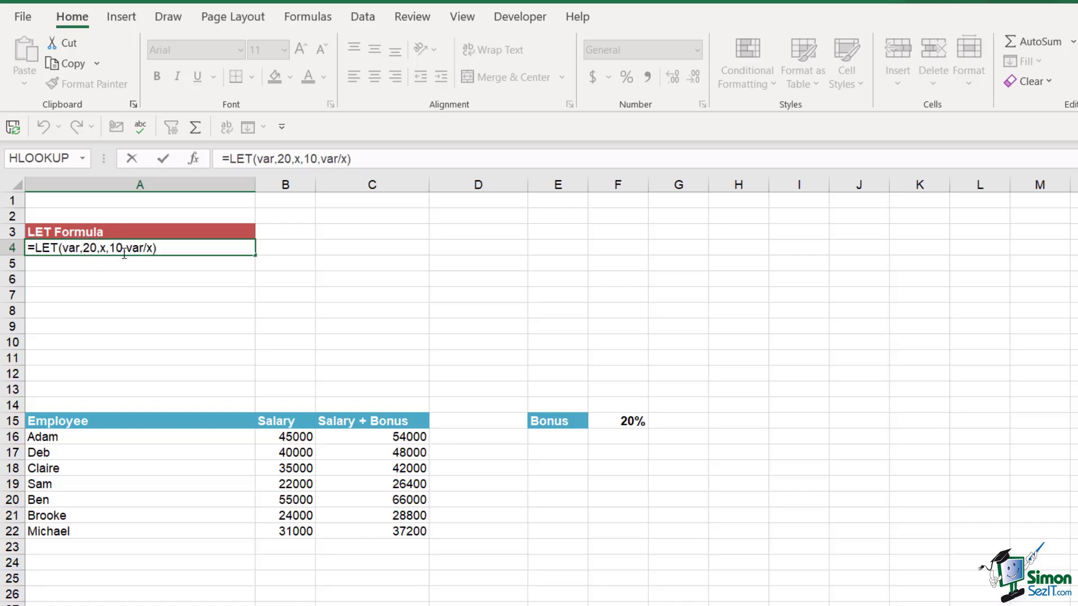
{"action": "left_click", "coordinate": [65, 249]}
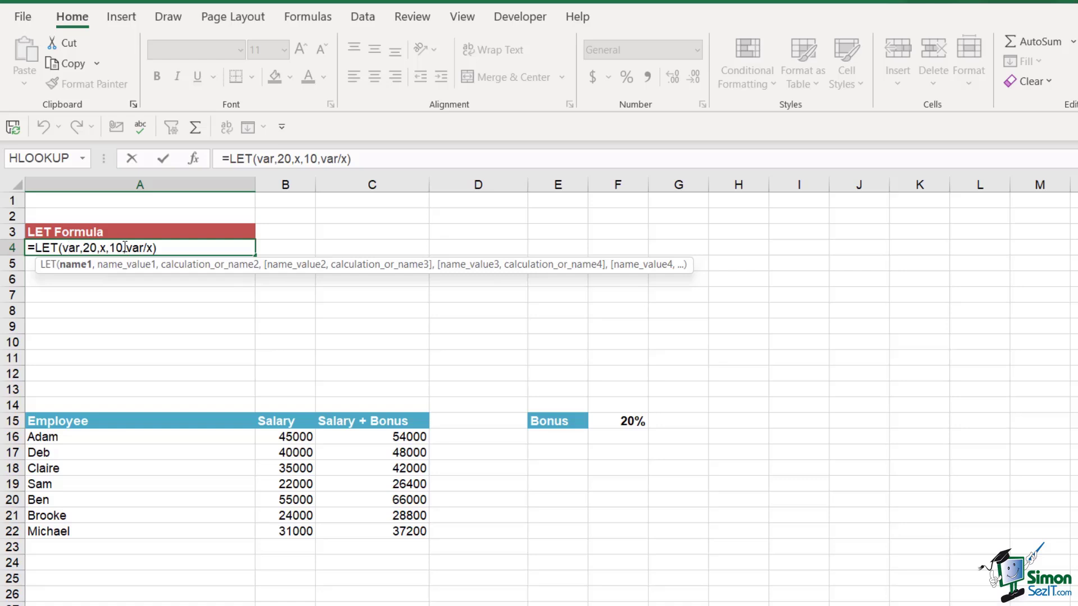
{"action": "left_click_drag", "start_coordinate": [126, 248], "coordinate": [153, 247]}
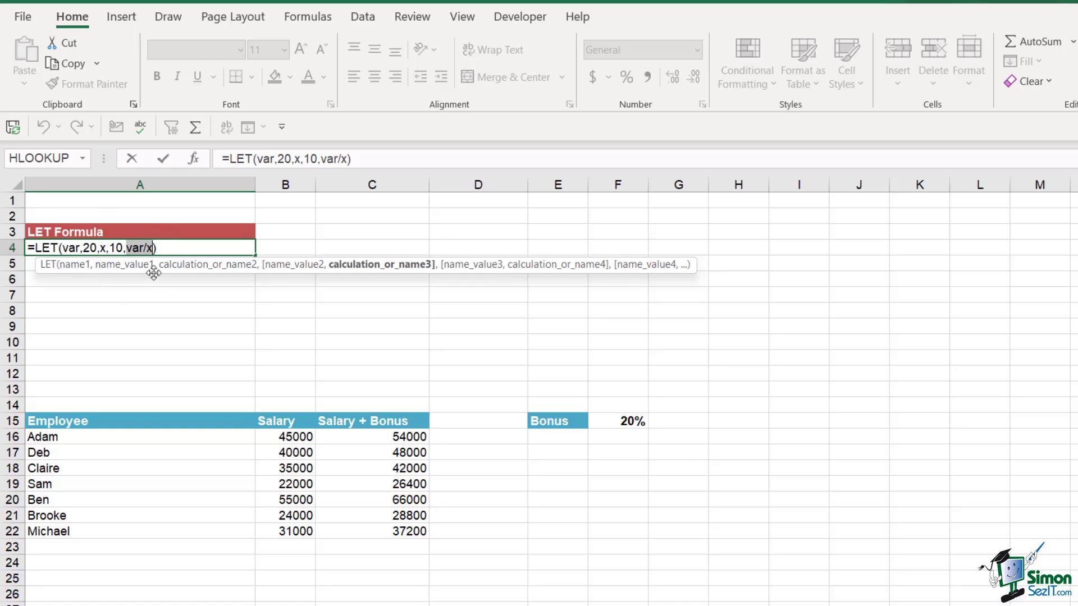
{"action": "left_click", "coordinate": [170, 247]}
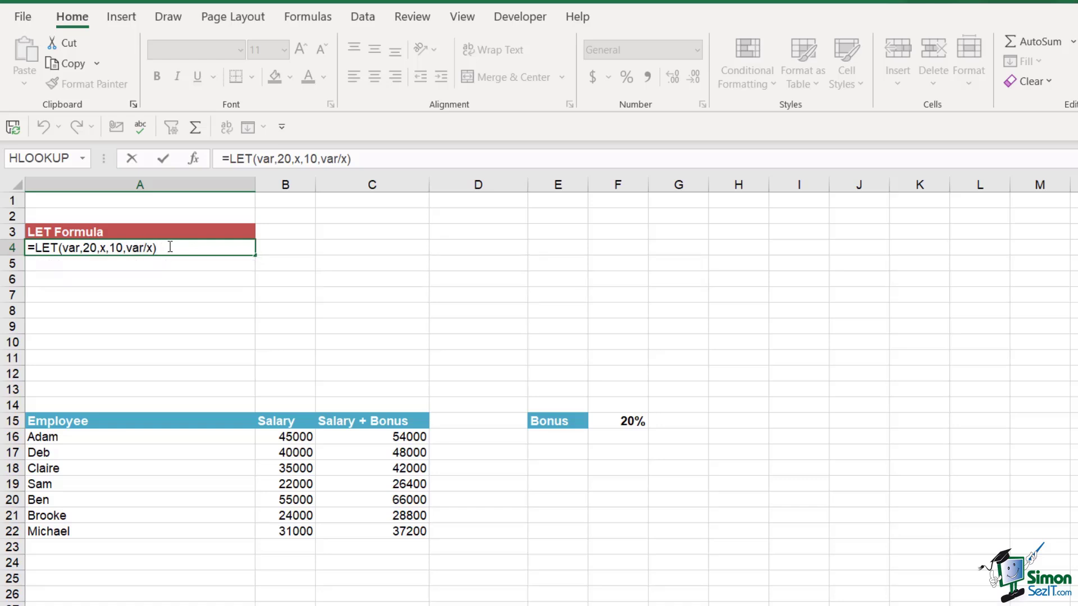
{"action": "key", "text": "Return"}
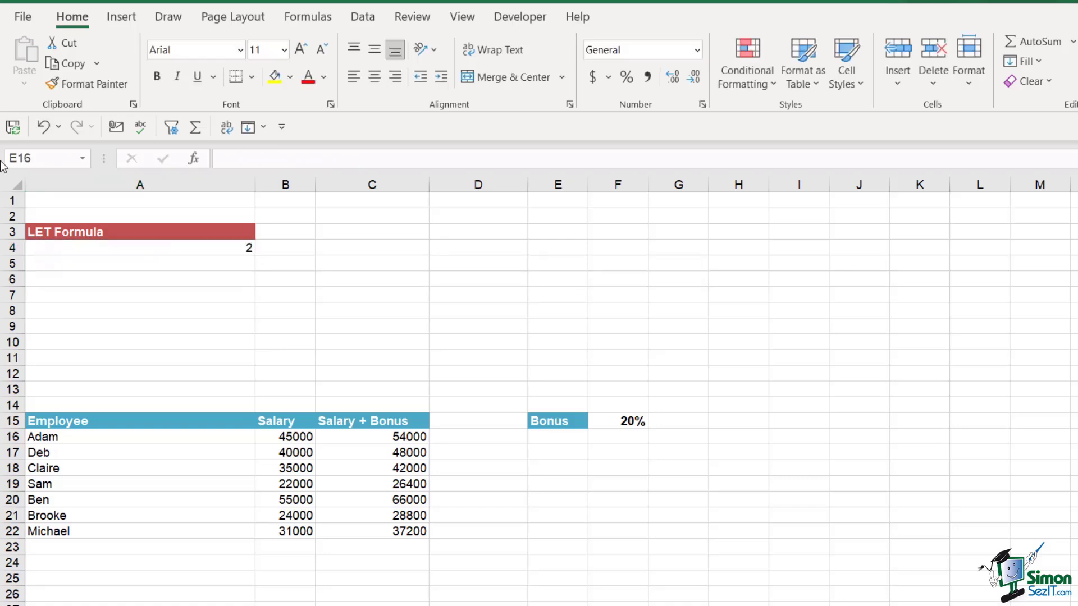
Insert a third variable named y with the value 5 before the calculation in A4's LET formula
{"action": "double_click", "coordinate": [188, 248]}
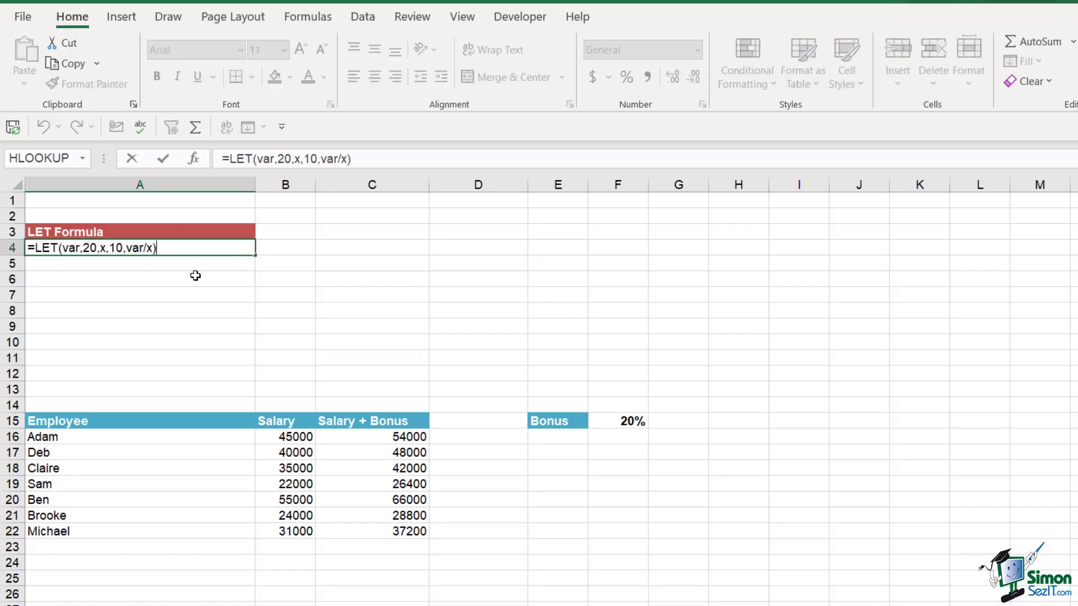
{"action": "left_click", "coordinate": [123, 247]}
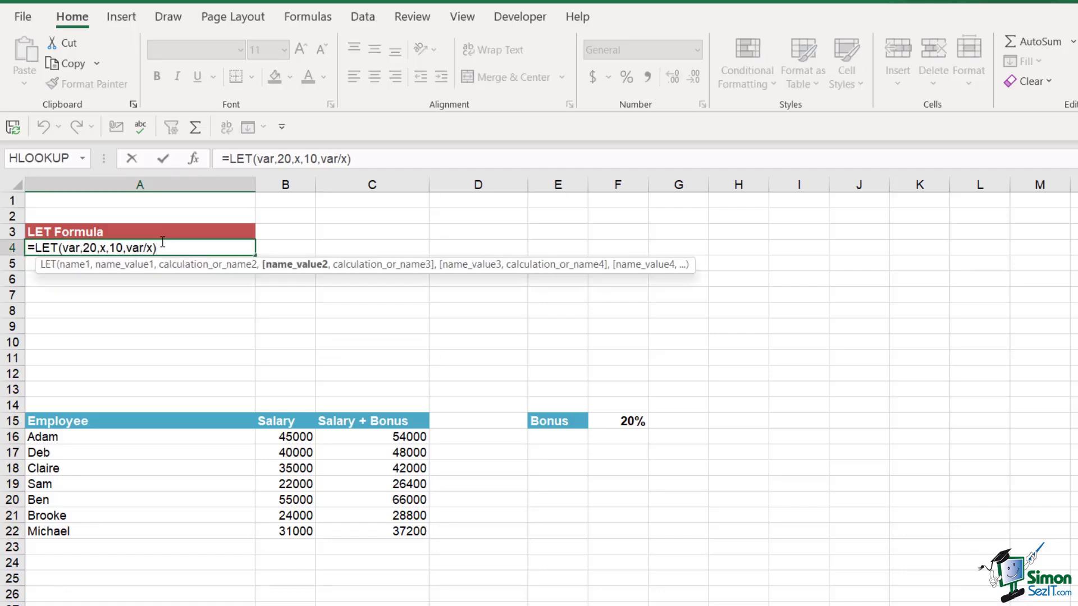
{"action": "type", "text": ","}
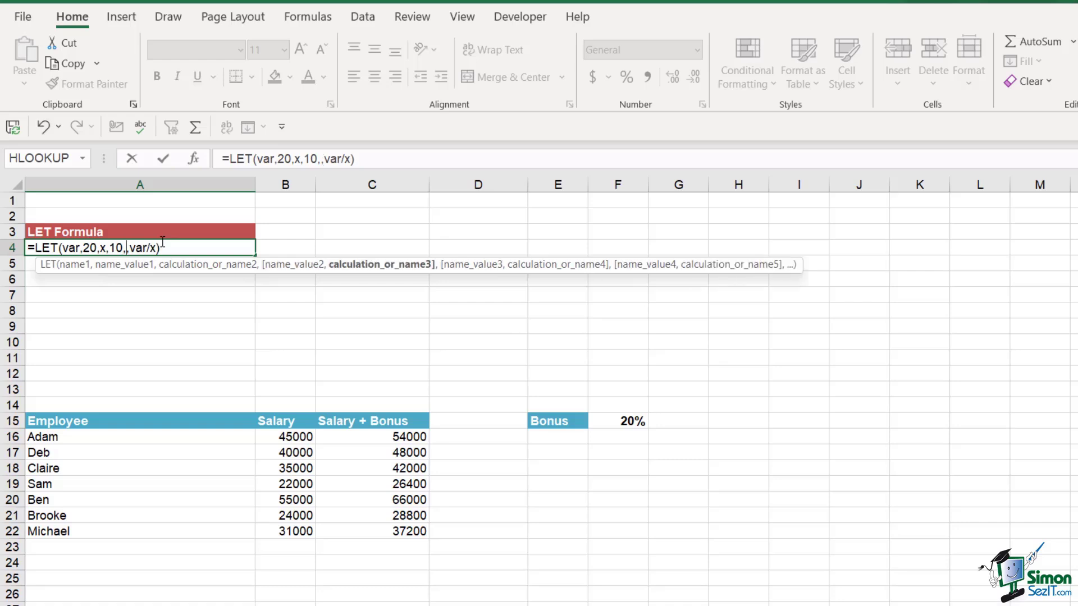
{"action": "type", "text": "y"}
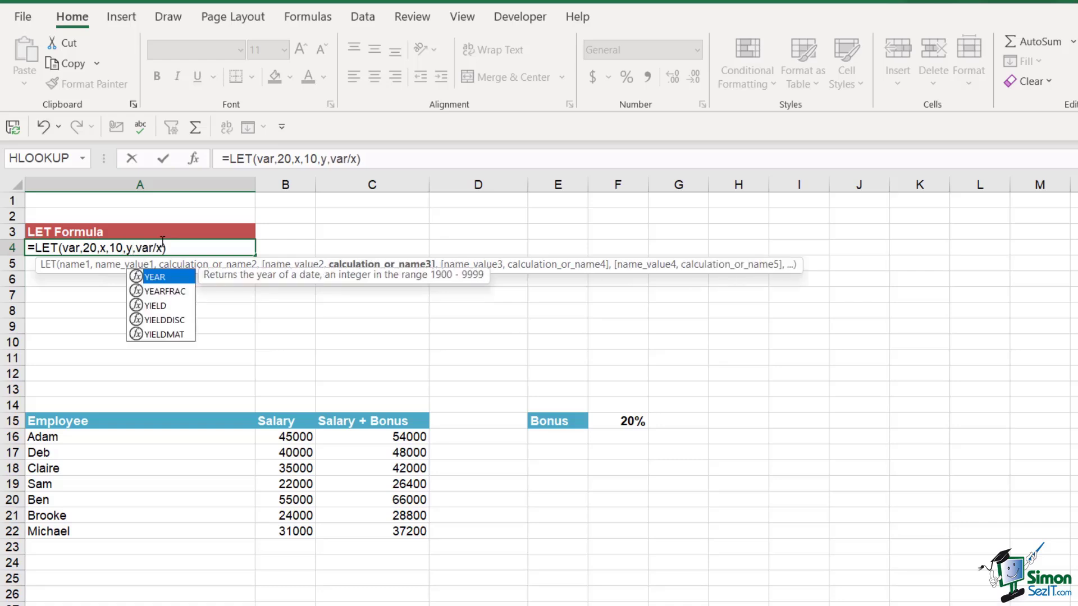
{"action": "type", "text": ",5,"}
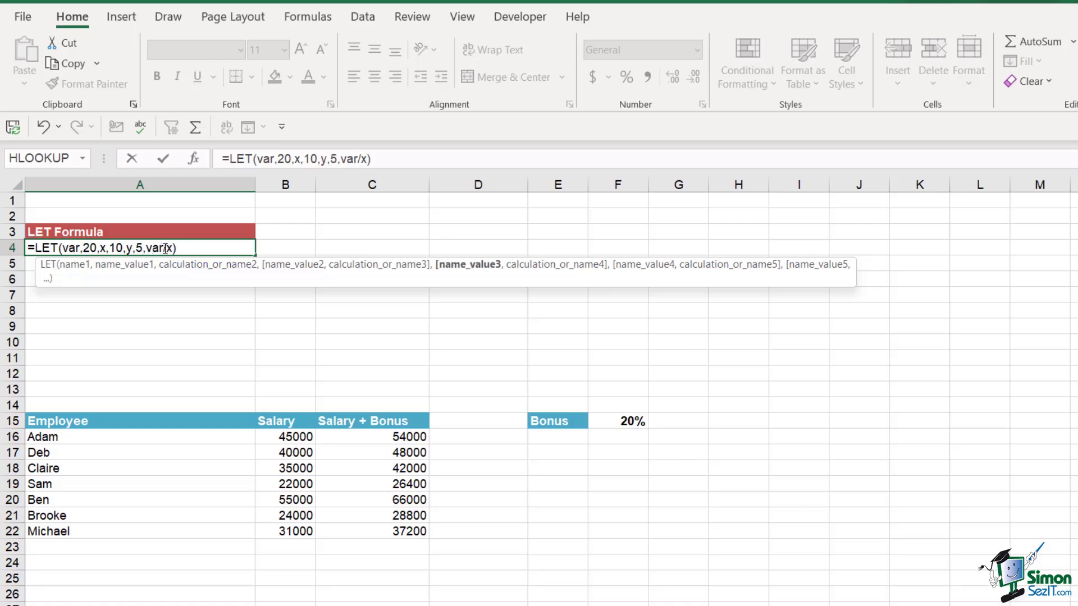
Change the LET calculation in A4 to (var/x)+y and commit the formula
{"action": "key", "text": "Right"}
{"action": "key", "text": "Right"}
{"action": "key", "text": "Right"}
{"action": "key", "text": "Right"}
{"action": "type", "text": "("}
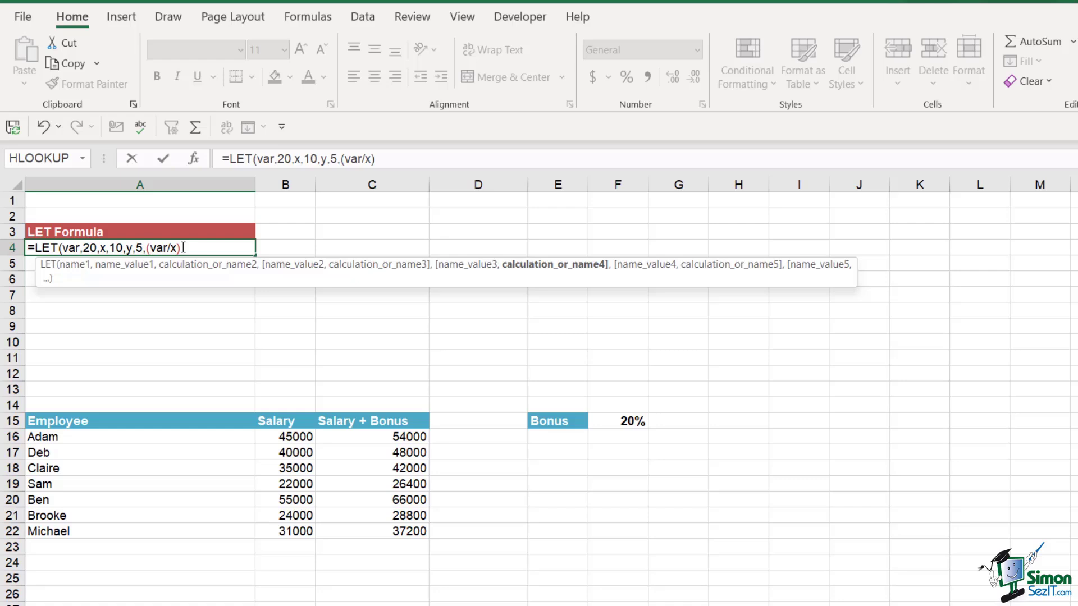
{"action": "key", "text": "Right"}
{"action": "key", "text": "Right"}
{"action": "key", "text": "Right"}
{"action": "key", "text": "Right"}
{"action": "type", "text": ")+y"}
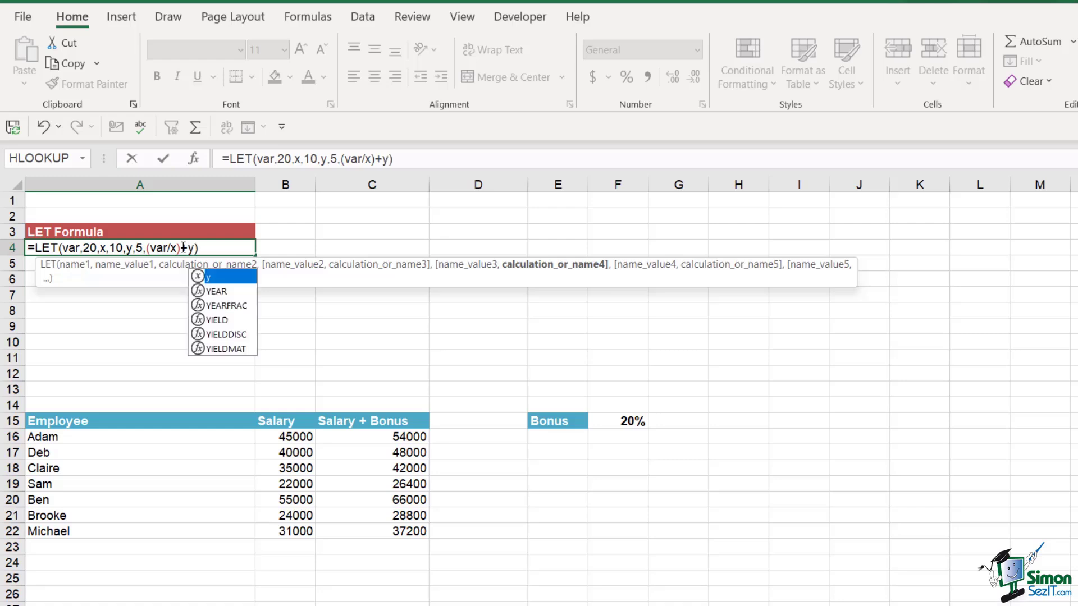
{"action": "key", "text": "Return"}
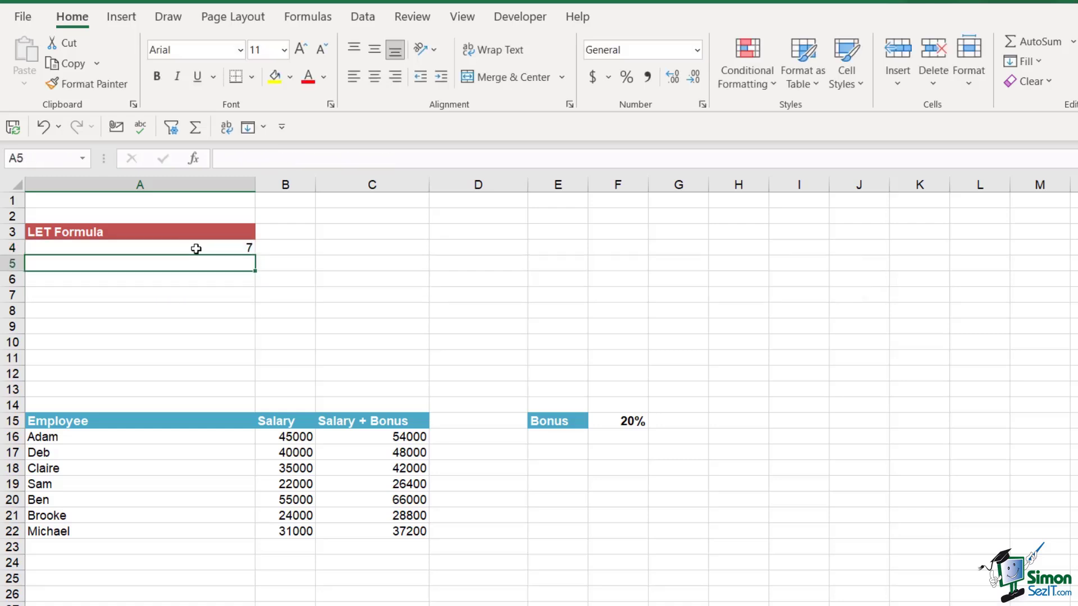
Reopen cell A4 to review the LET formula with its three variables and final calculation
{"action": "double_click", "coordinate": [196, 248]}
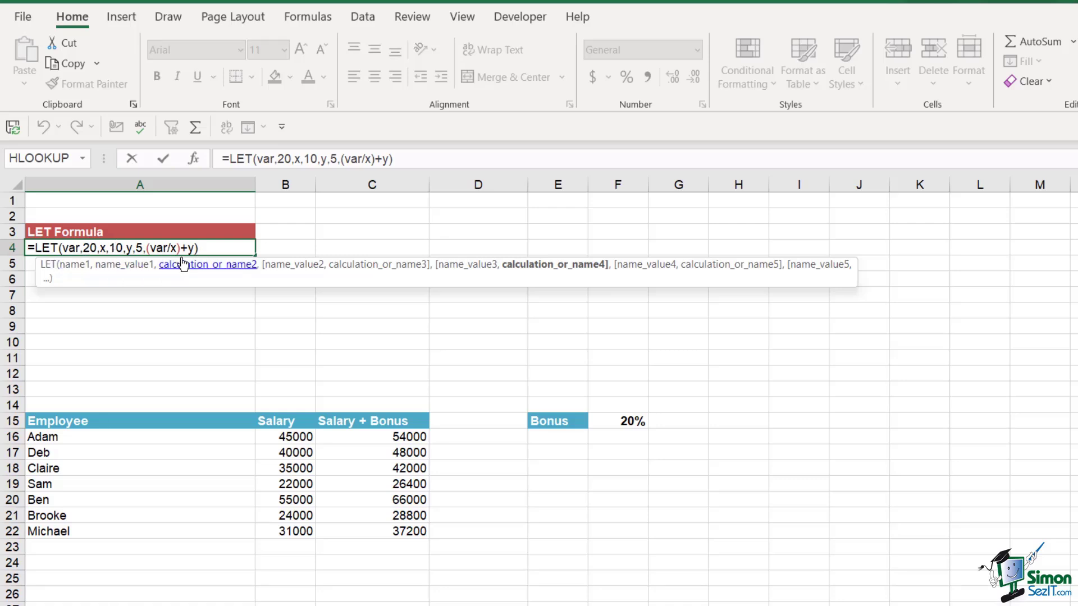
{"action": "left_click", "coordinate": [209, 248]}
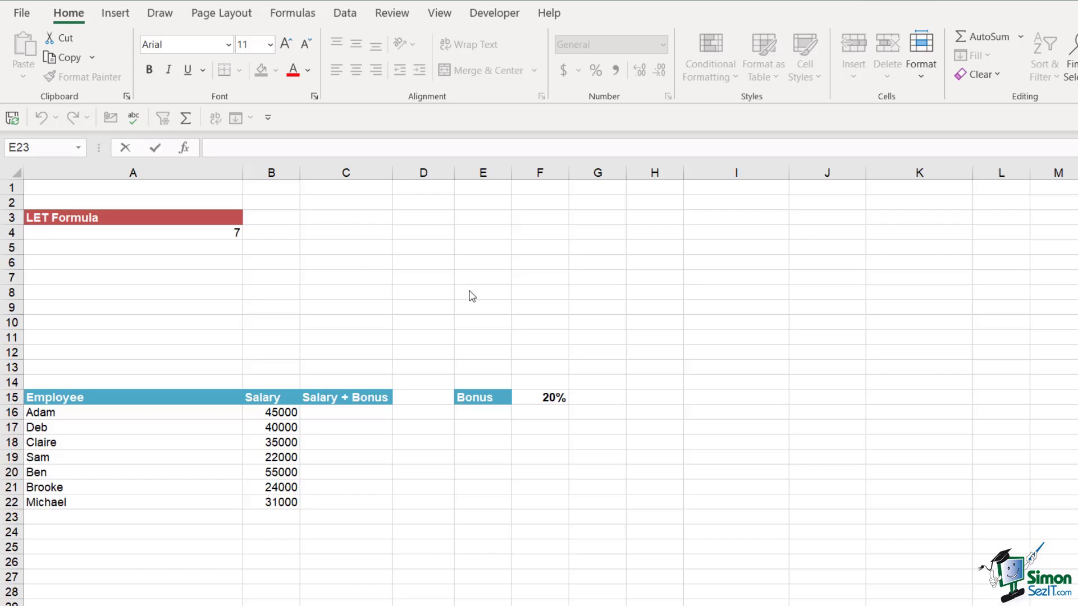
Start a SUM formula in C16 that multiplies the salary in B16 by the bonus as absolute reference $F$15
{"action": "scroll", "coordinate": [472, 296], "scroll_direction": "down", "scroll_amount": 2}
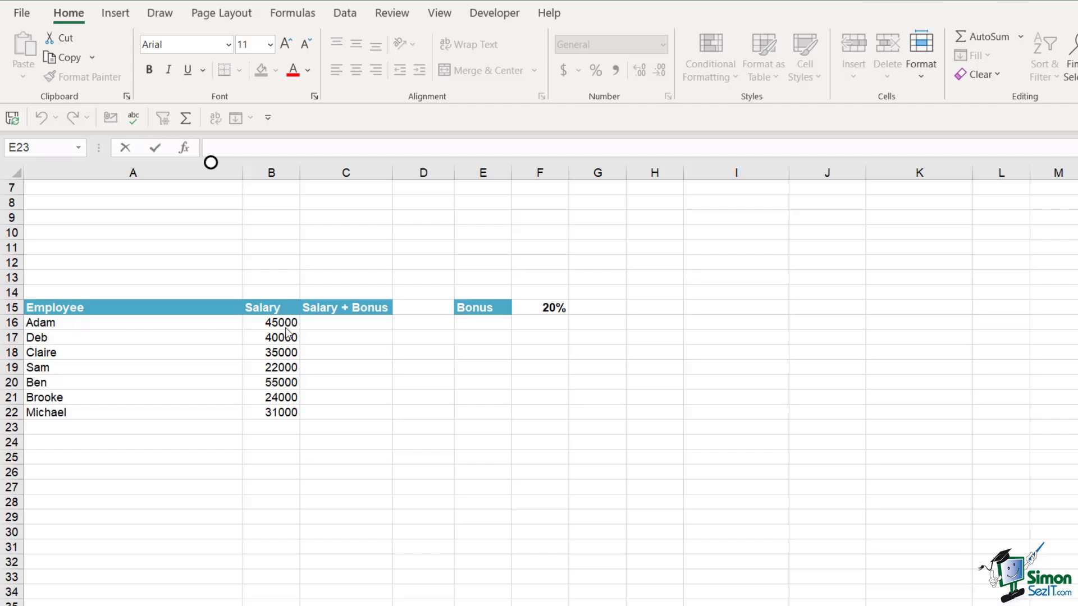
{"action": "left_click", "coordinate": [262, 323]}
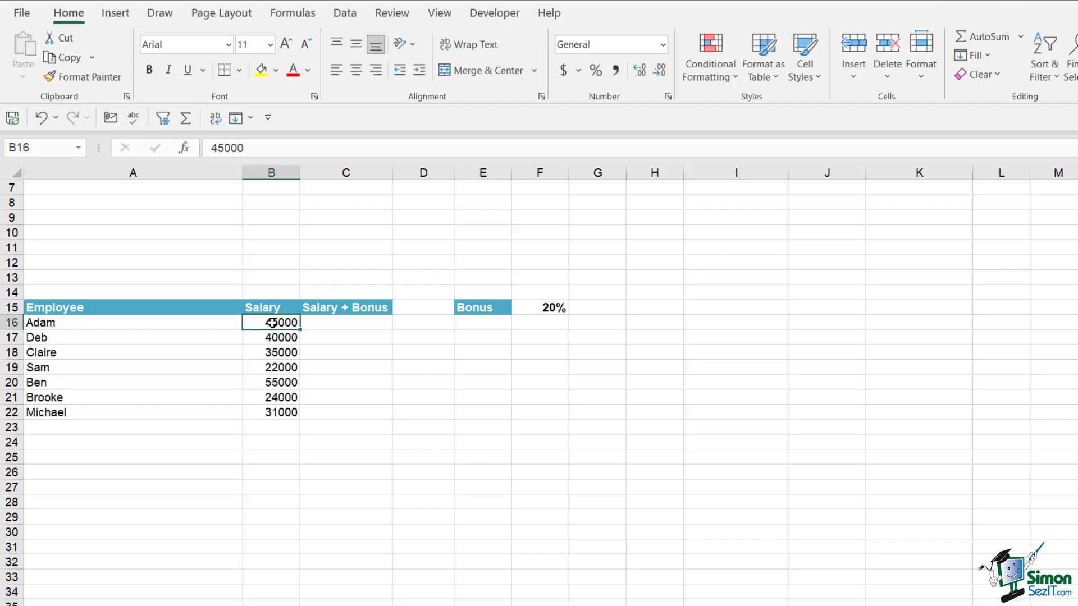
{"action": "left_click", "coordinate": [542, 309]}
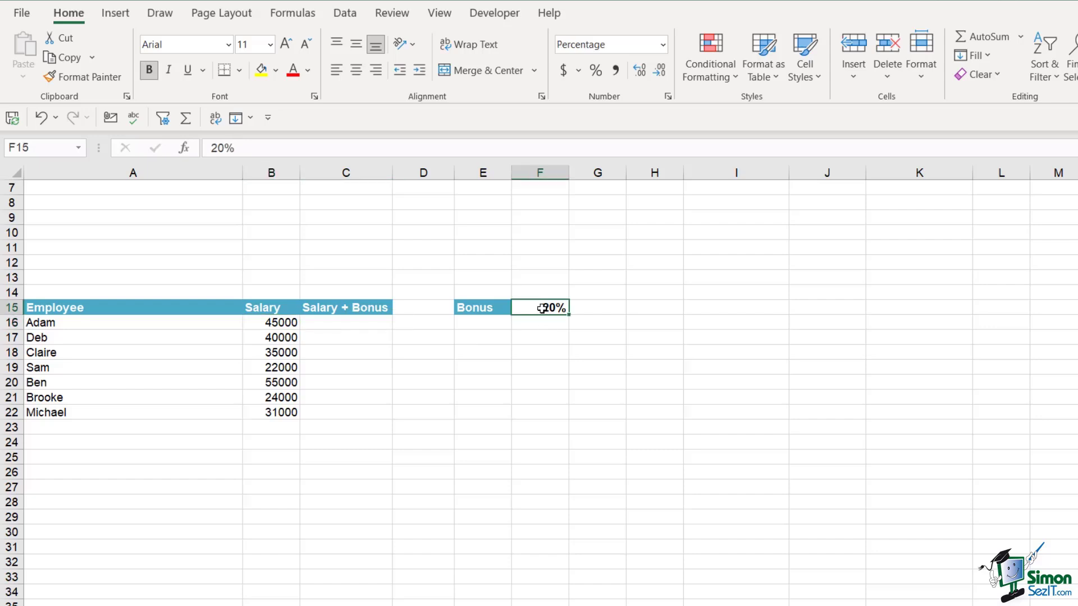
{"action": "left_click", "coordinate": [334, 322]}
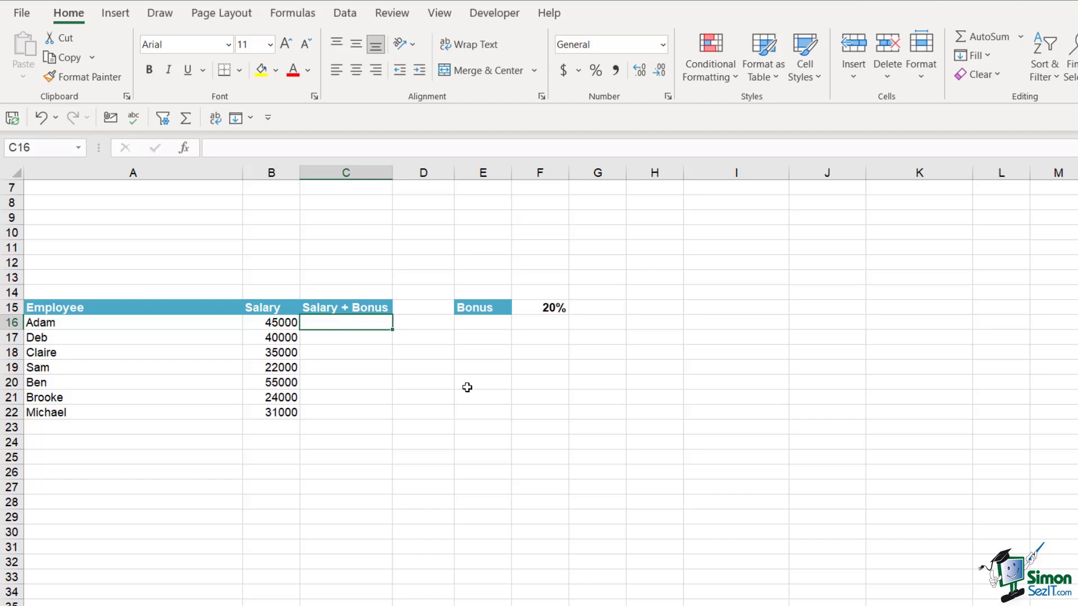
{"action": "type", "text": "=SUM("}
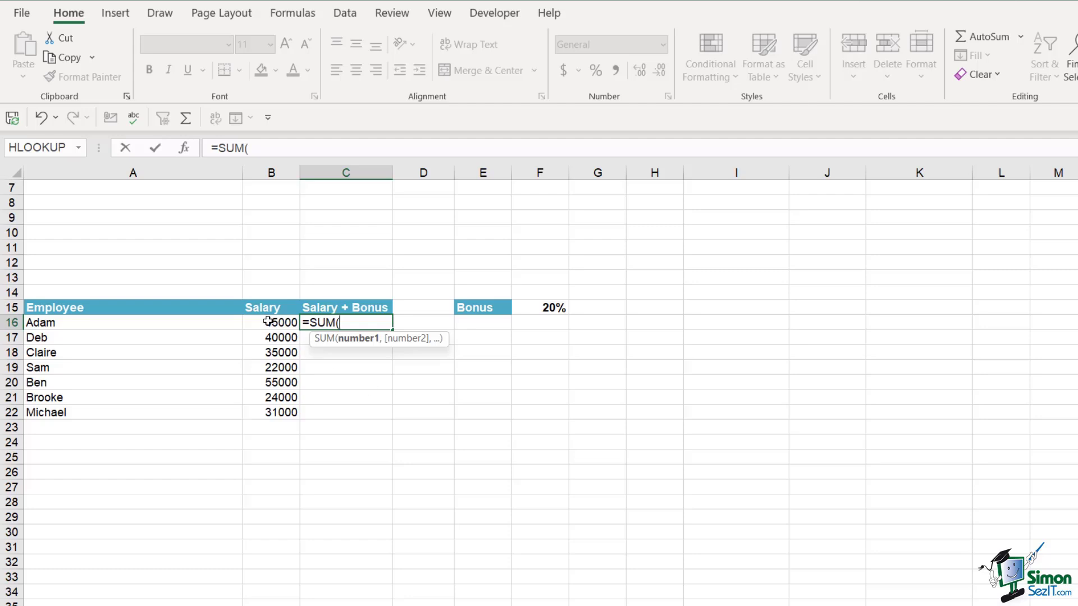
{"action": "left_click", "coordinate": [267, 322]}
{"action": "type", "text": "*"}
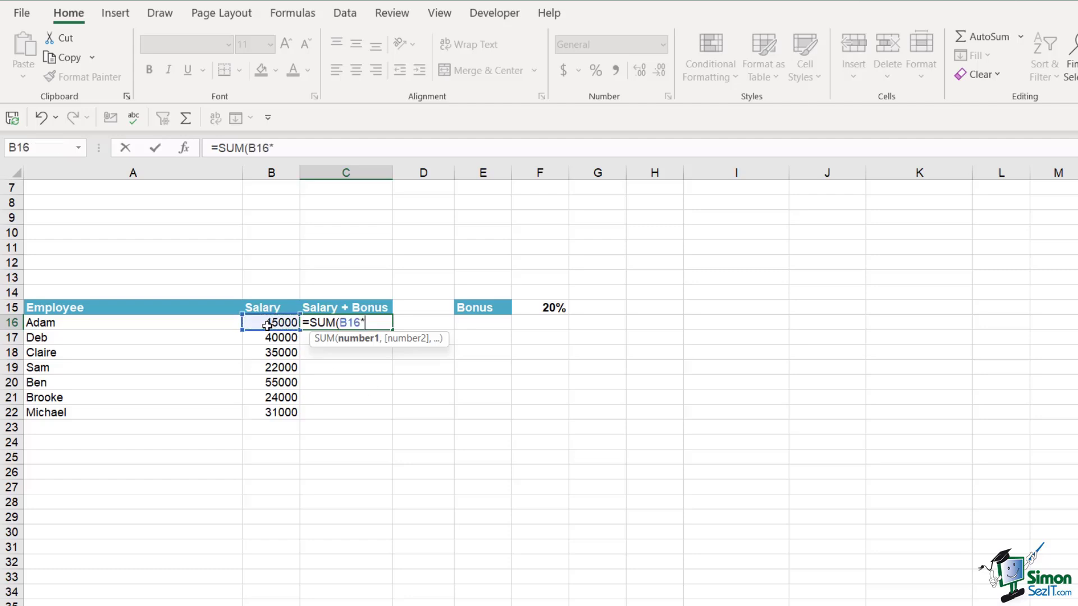
{"action": "left_click", "coordinate": [547, 308]}
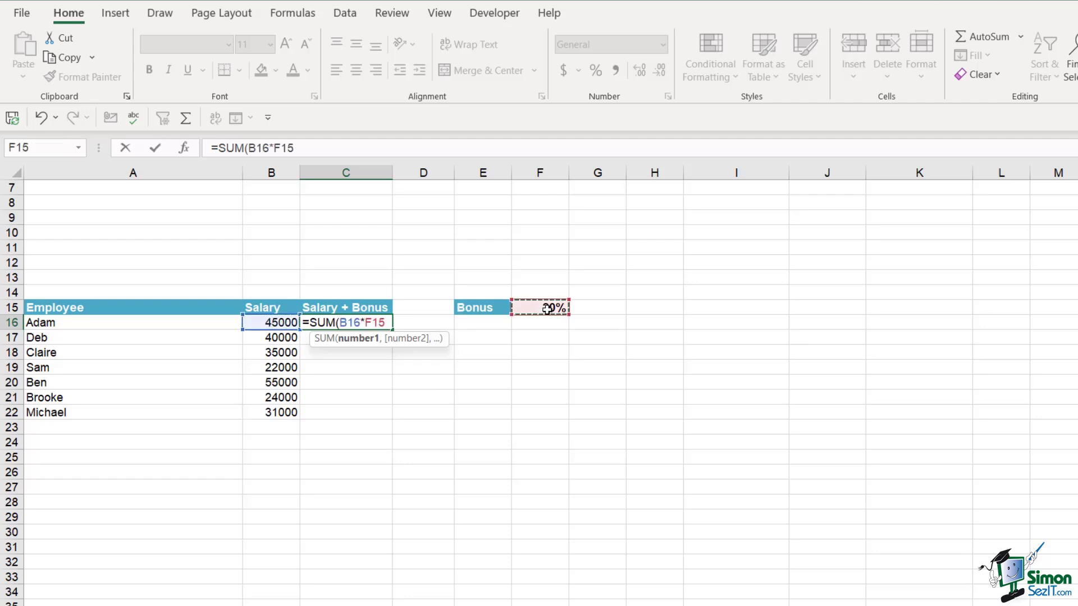
{"action": "key", "text": "F4"}
Complete C16's formula as =SUM(B16*$F$15+B16), commit it and review it
{"action": "type", "text": "+"}
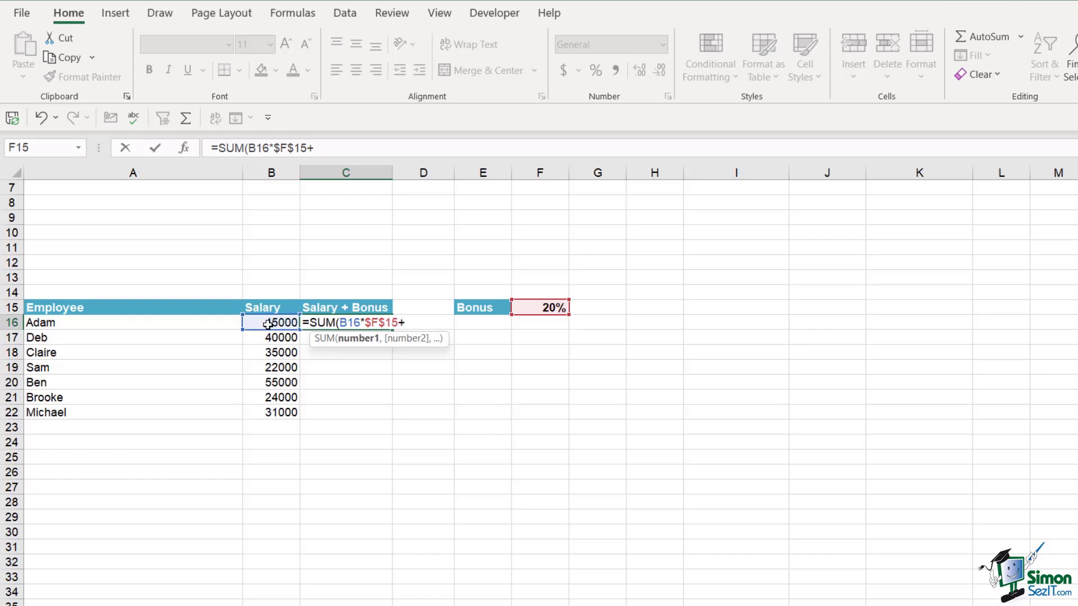
{"action": "left_click", "coordinate": [268, 324]}
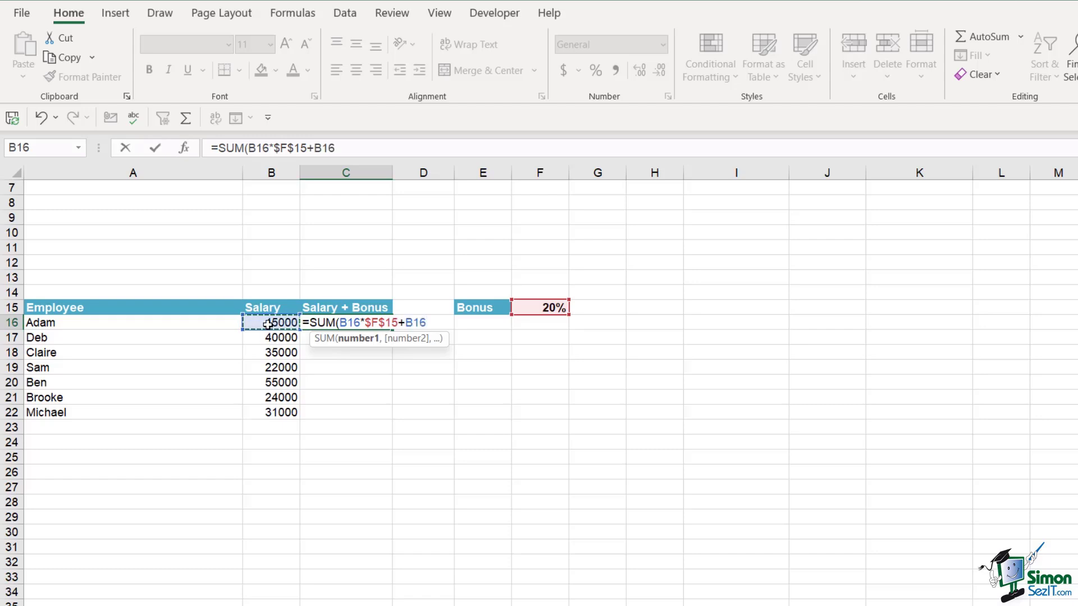
{"action": "type", "text": ")"}
{"action": "key", "text": "Return"}
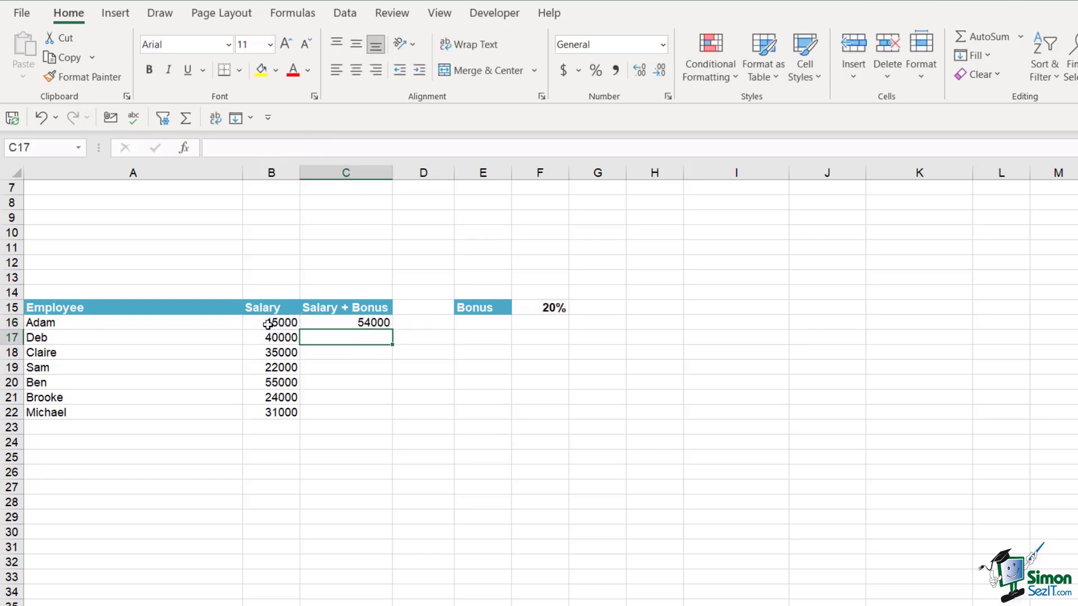
{"action": "left_click", "coordinate": [361, 320]}
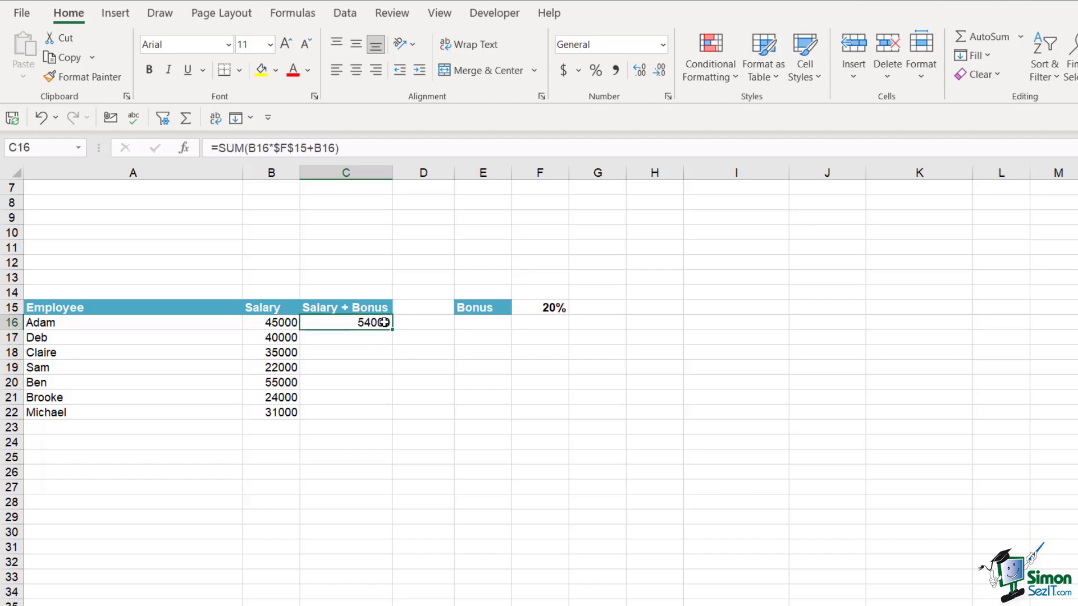
Enlarge the formula bar to about four lines and start a LET formula in C17, with a line break after the opening bracket
{"action": "left_click", "coordinate": [359, 339]}
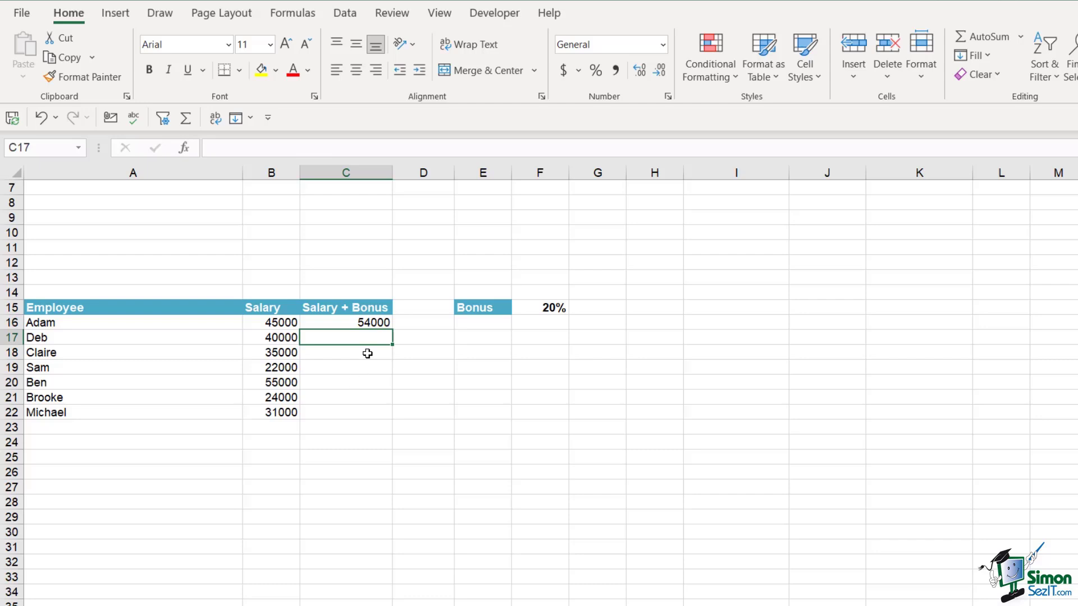
{"action": "left_click", "coordinate": [223, 146]}
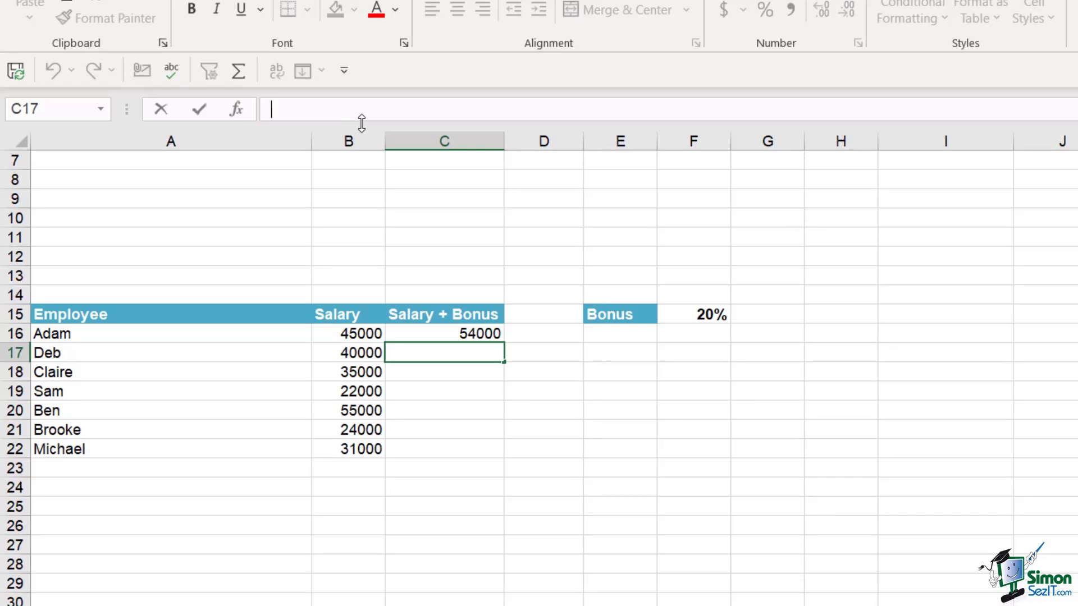
{"action": "left_click_drag", "start_coordinate": [359, 120], "coordinate": [357, 182]}
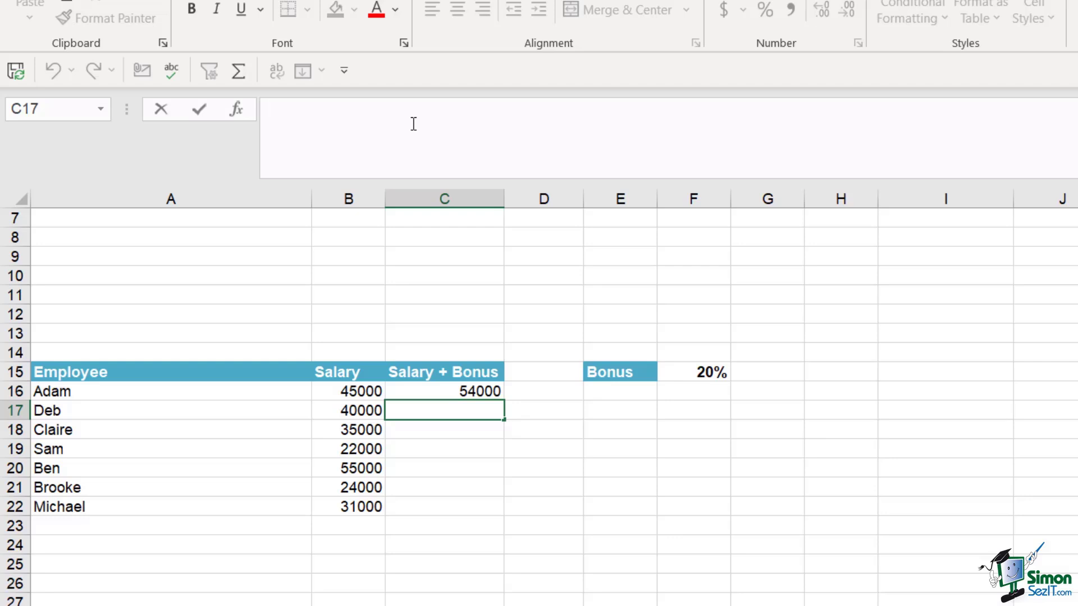
{"action": "type", "text": "="}
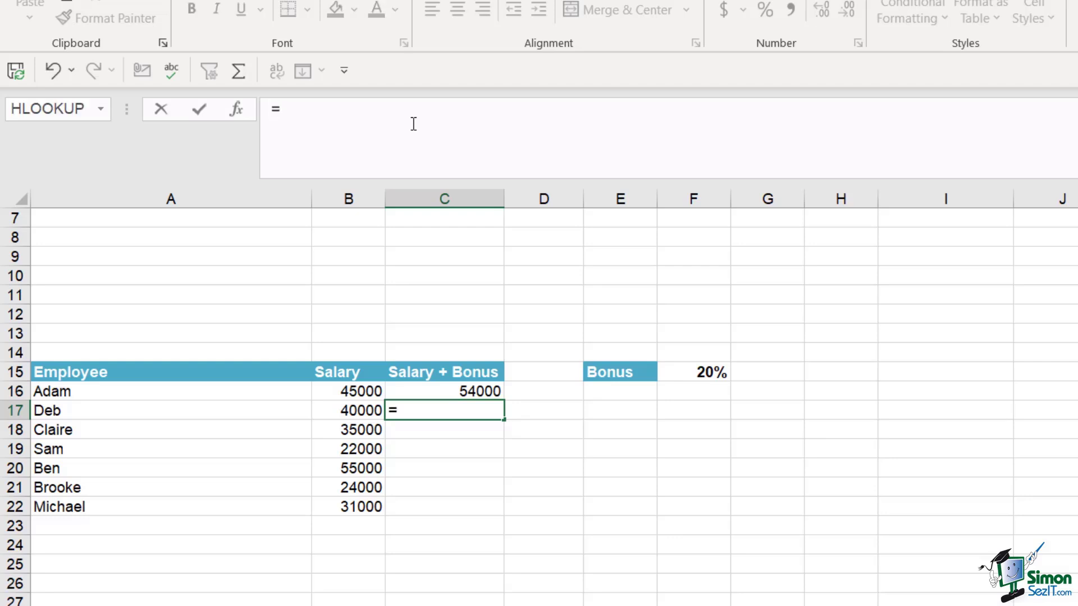
{"action": "type", "text": "LET("}
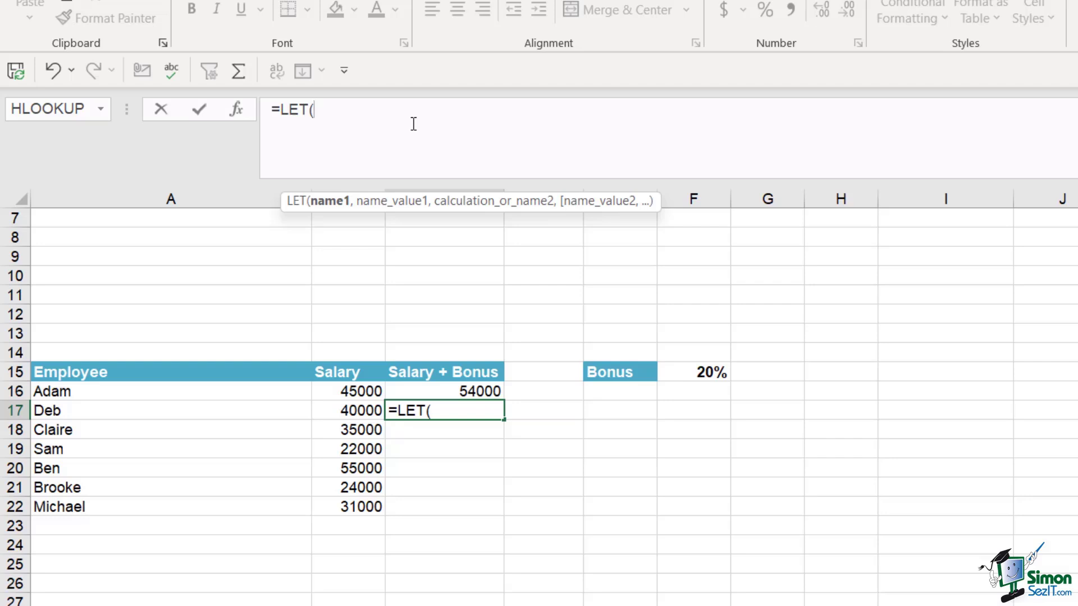
{"action": "left_click", "coordinate": [321, 111]}
{"action": "key", "text": "alt+Return"}
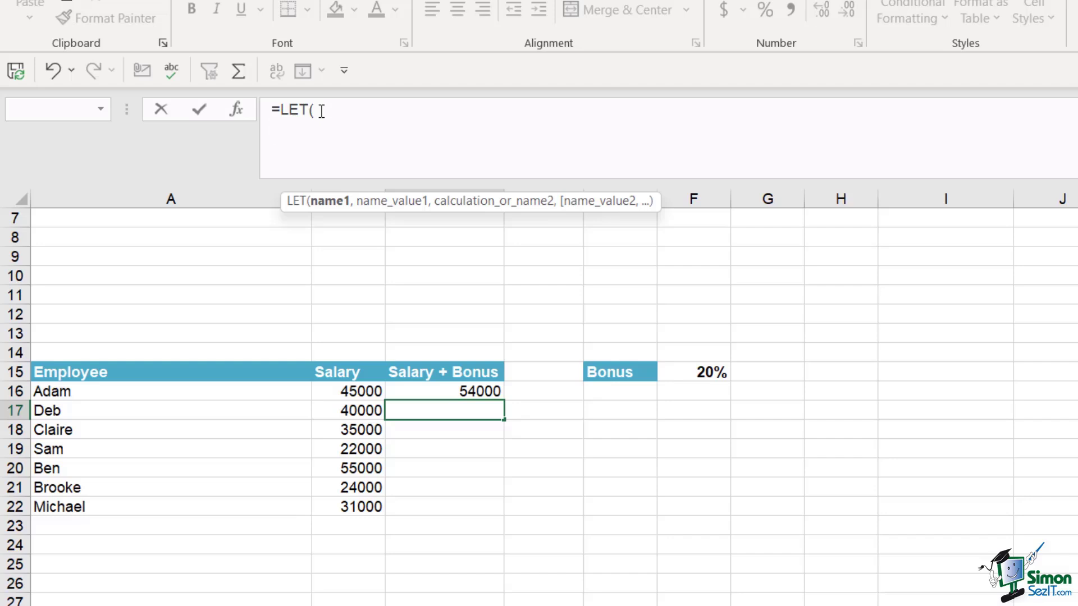
Define the variable salary as B17 in C17's LET formula, ending its line with a comma and a line break
{"action": "type", "text": "sa"}
{"action": "type", "text": "y"}
{"action": "key", "text": "BackSpace"}
{"action": "type", "text": "ary"}
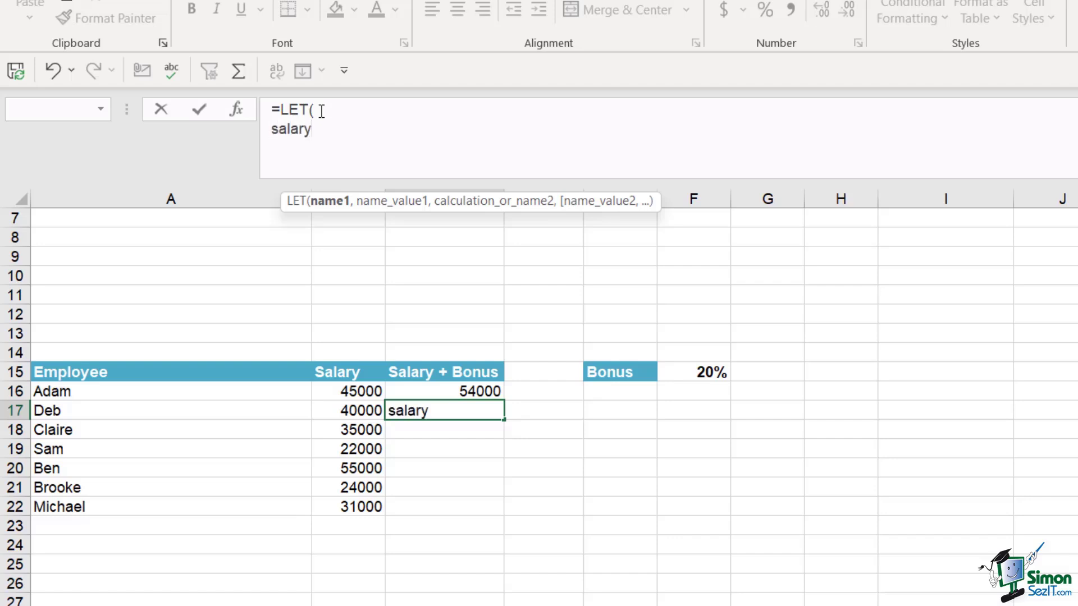
{"action": "type", "text": ","}
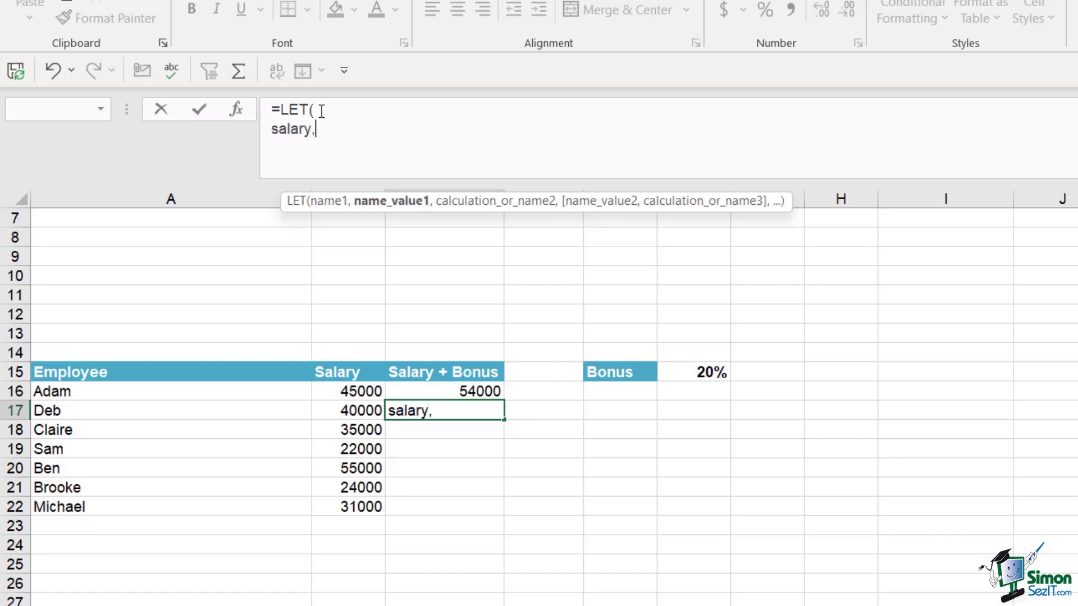
{"action": "left_click", "coordinate": [347, 410]}
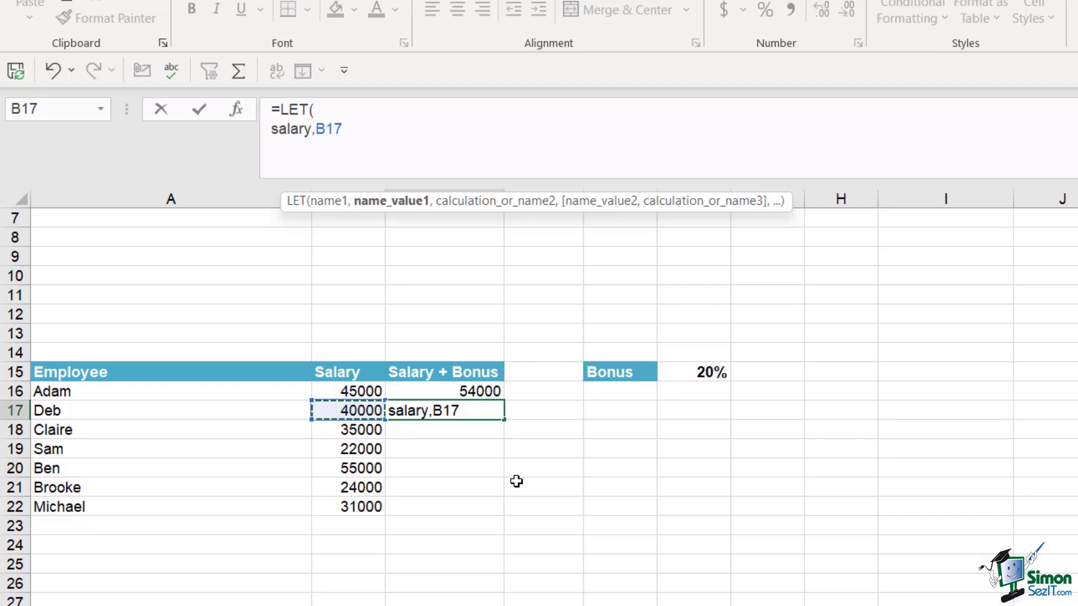
{"action": "type", "text": ","}
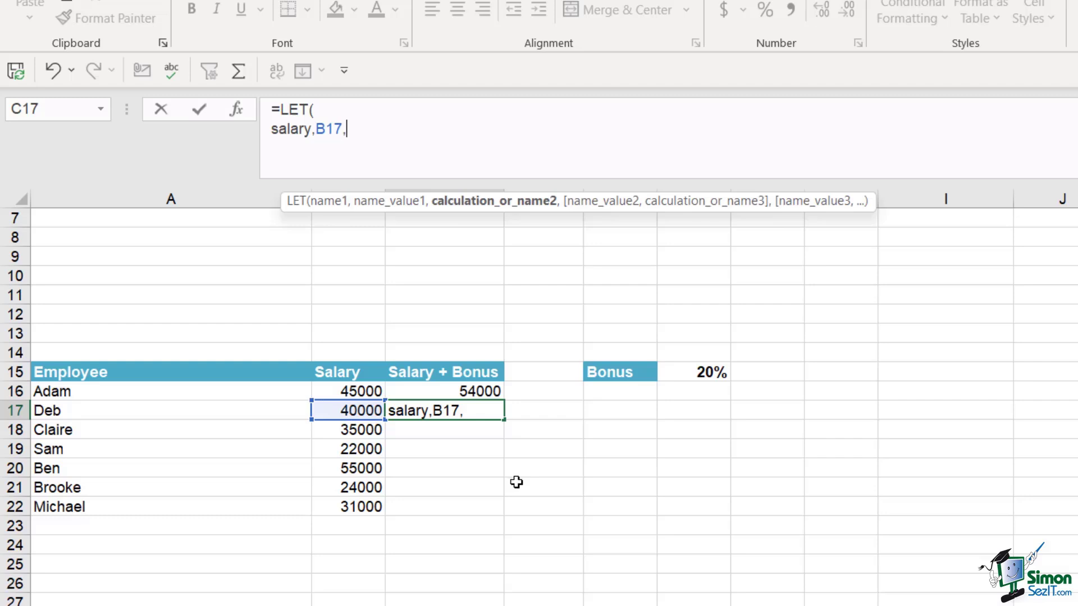
{"action": "key", "text": "alt+Return"}
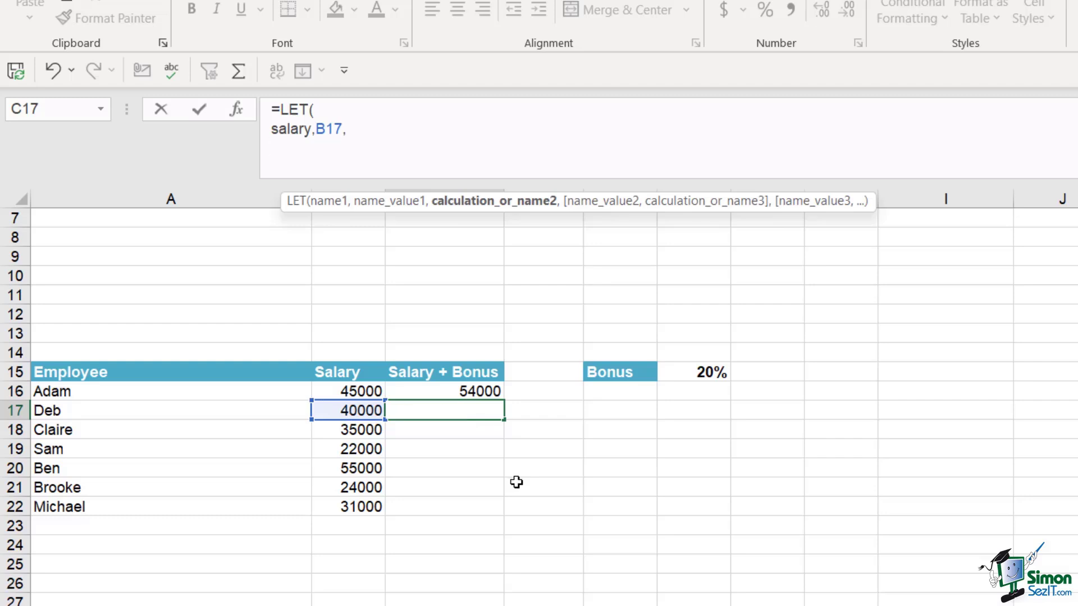
Define a second LET variable, bonus, as the absolute reference $F$15 on its own line
{"action": "type", "text": "bonus"}
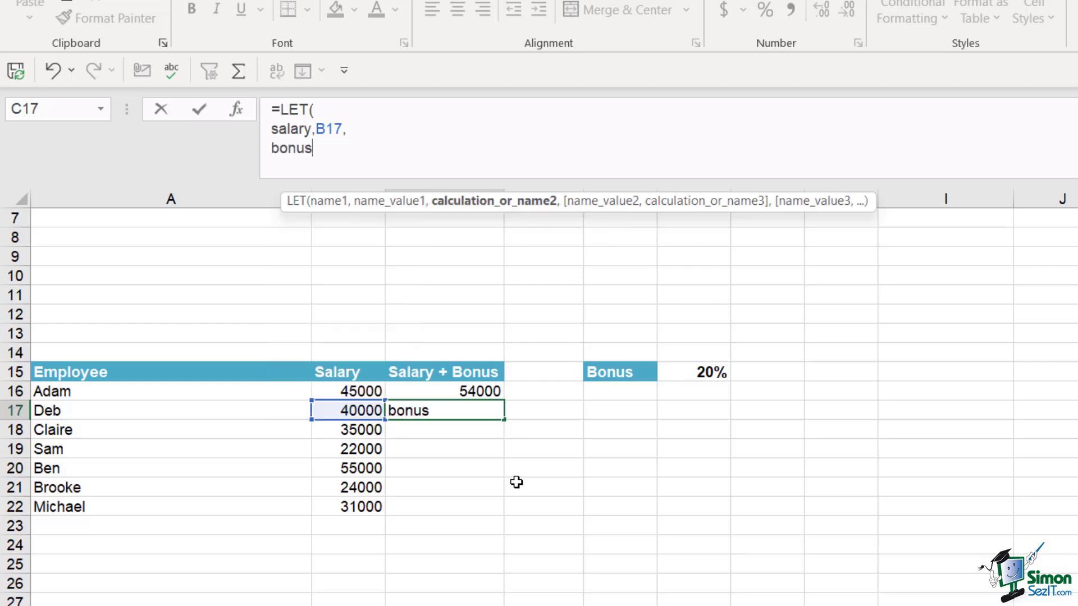
{"action": "type", "text": ","}
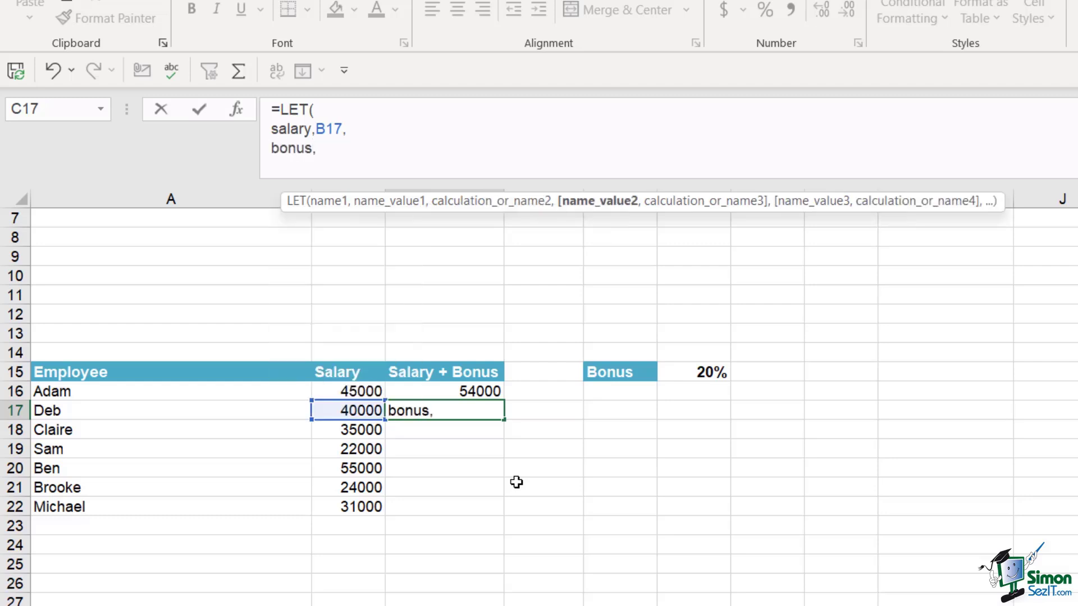
{"action": "left_click", "coordinate": [696, 373]}
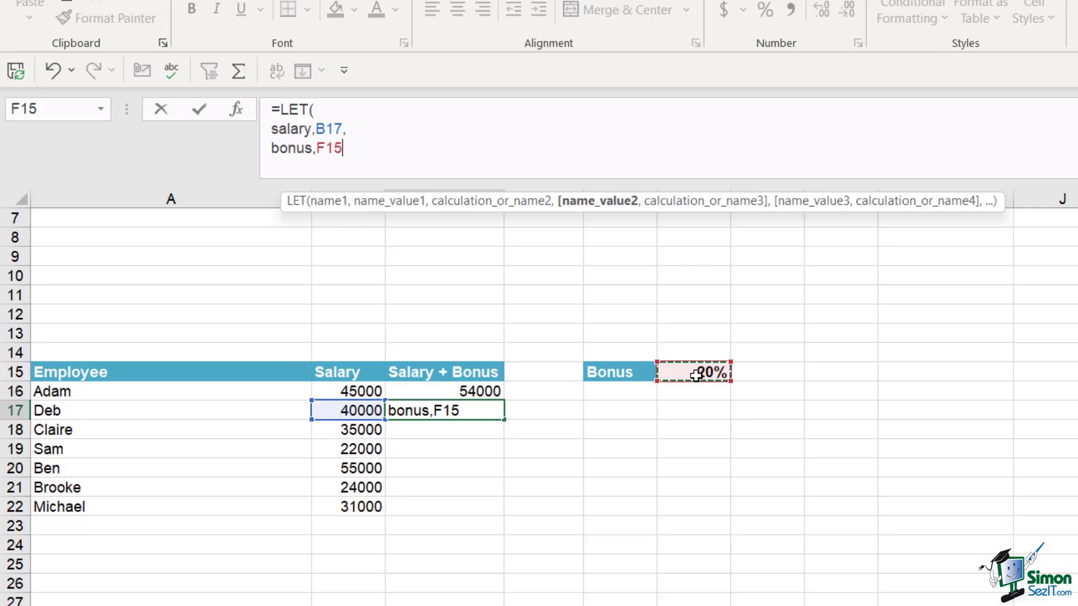
{"action": "key", "text": "F4"}
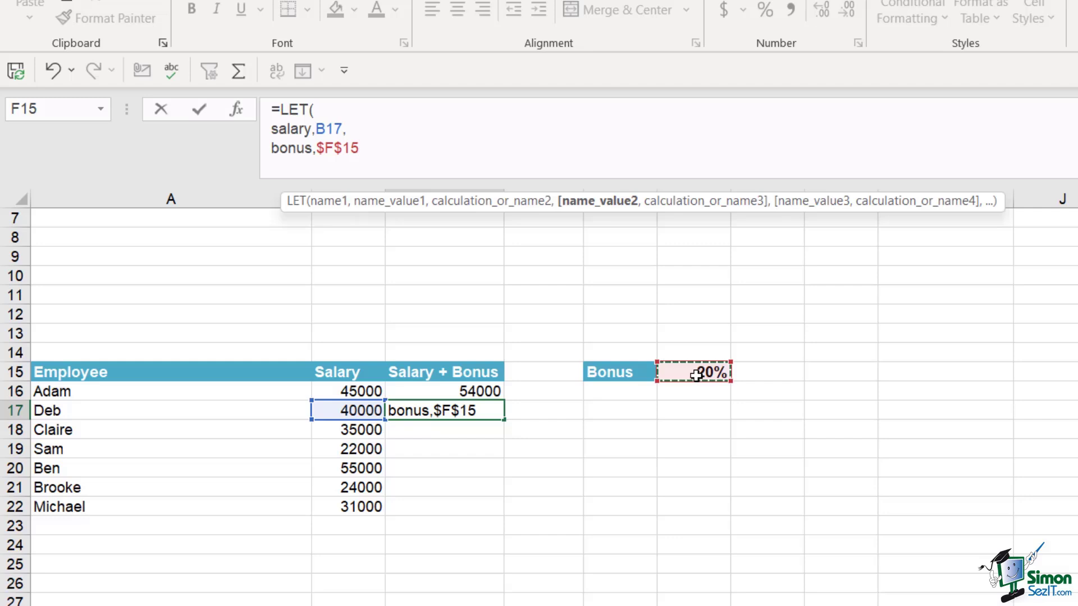
{"action": "type", "text": ","}
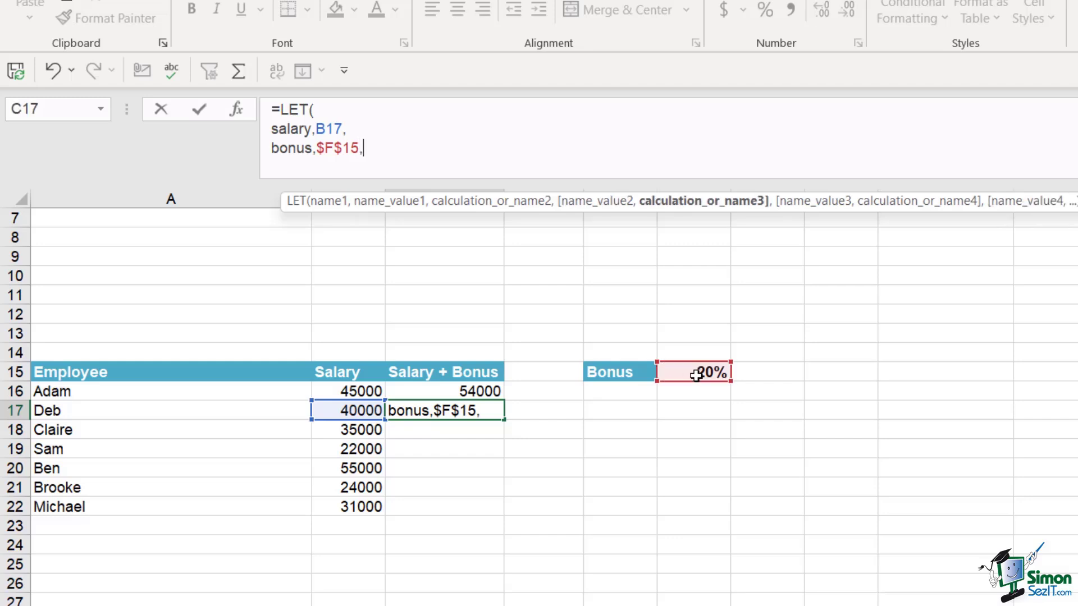
{"action": "key", "text": "alt+Return"}
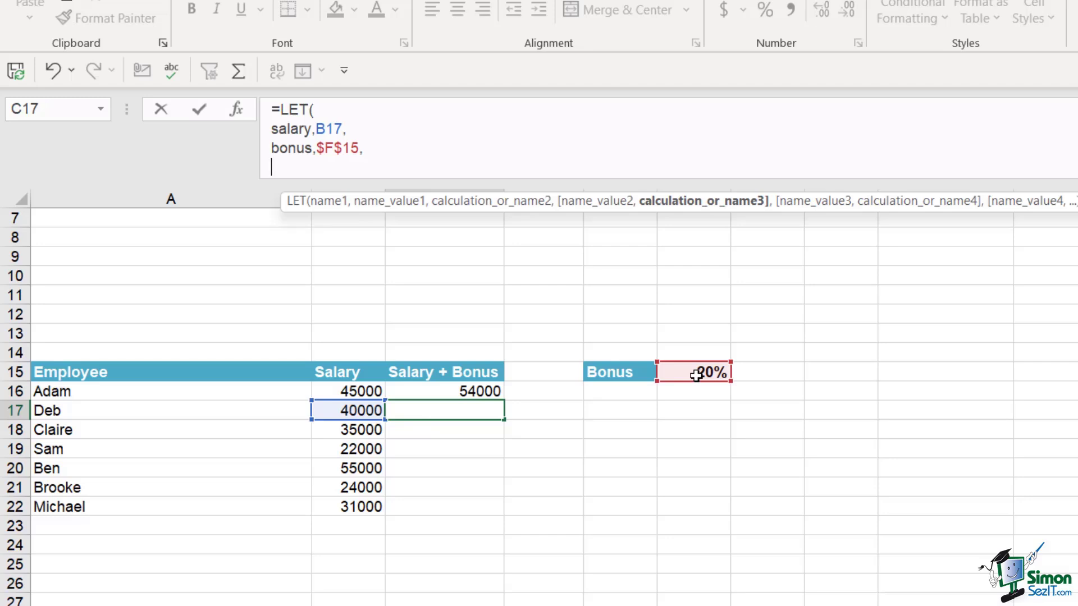
Finish C17's LET formula with the calculation SUM(salary*bonus+salary), close both brackets and commit it
{"action": "type", "text": "SUM"}
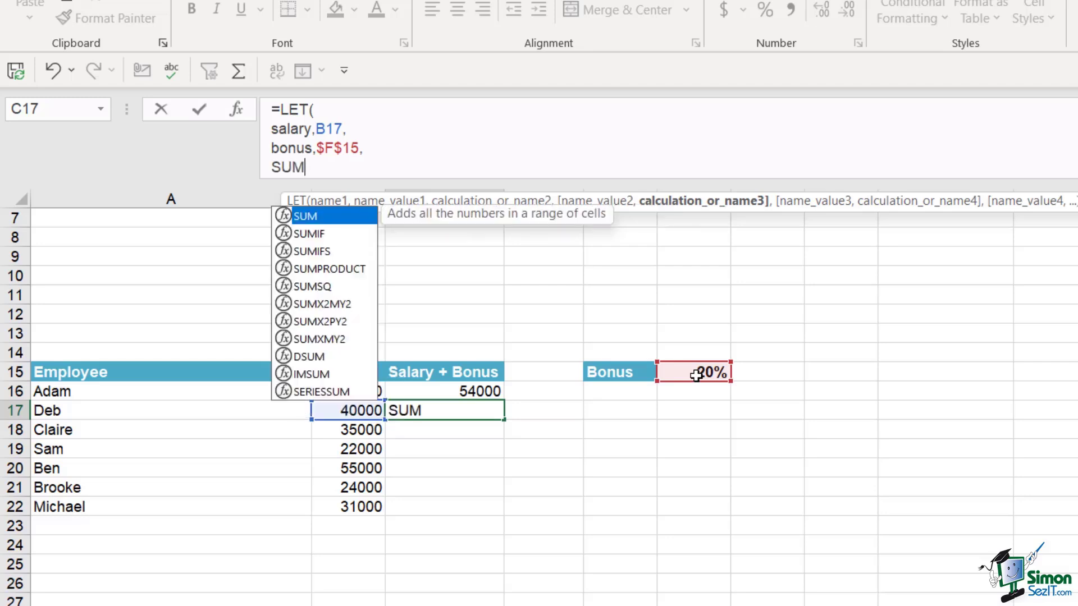
{"action": "type", "text": "(s"}
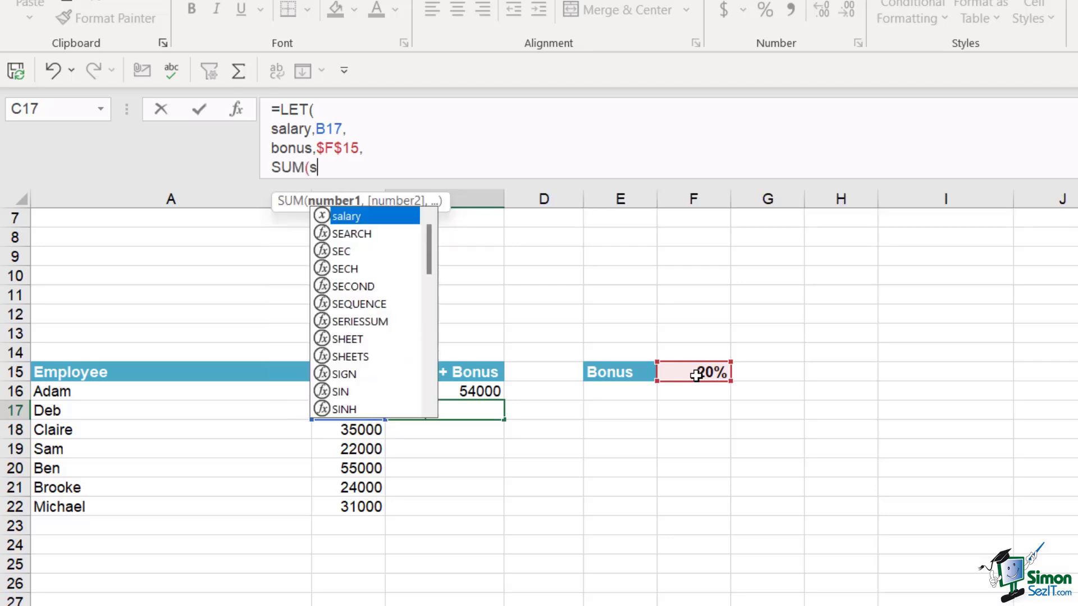
{"action": "type", "text": "a"}
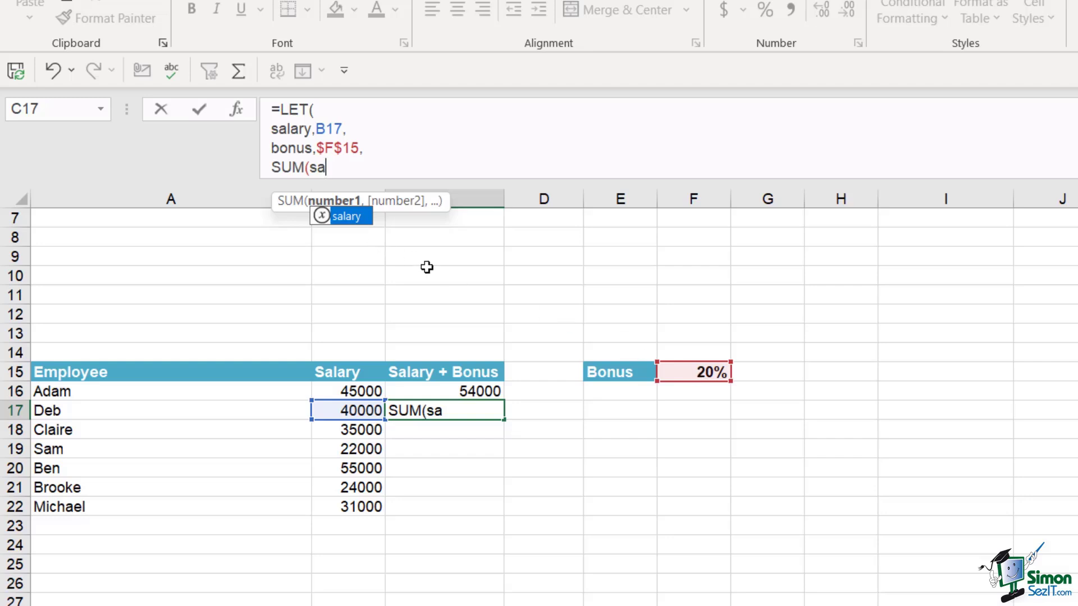
{"action": "key", "text": "Tab"}
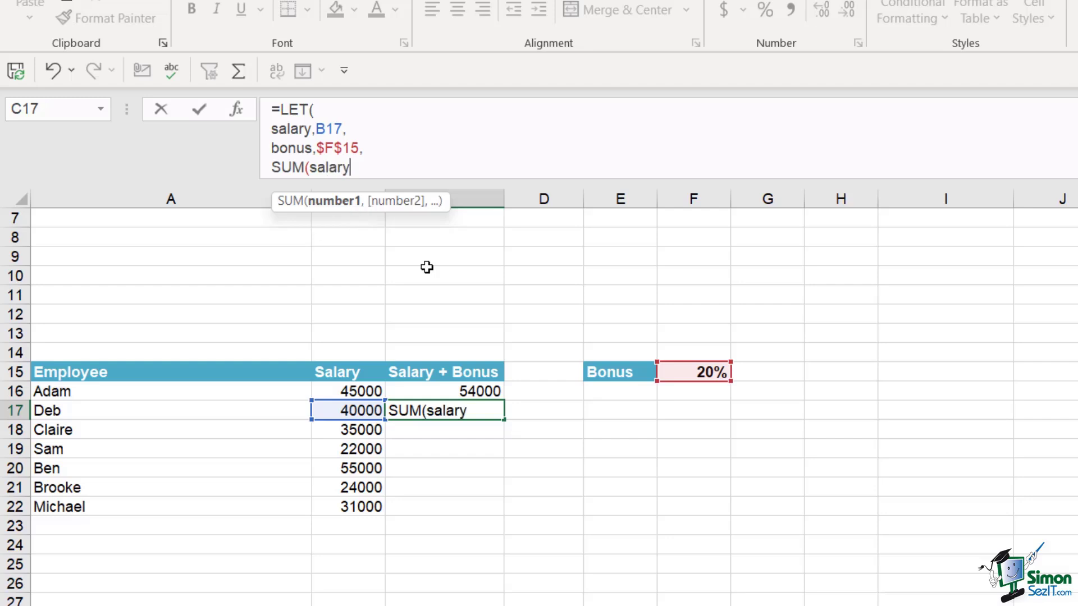
{"action": "type", "text": "*bo"}
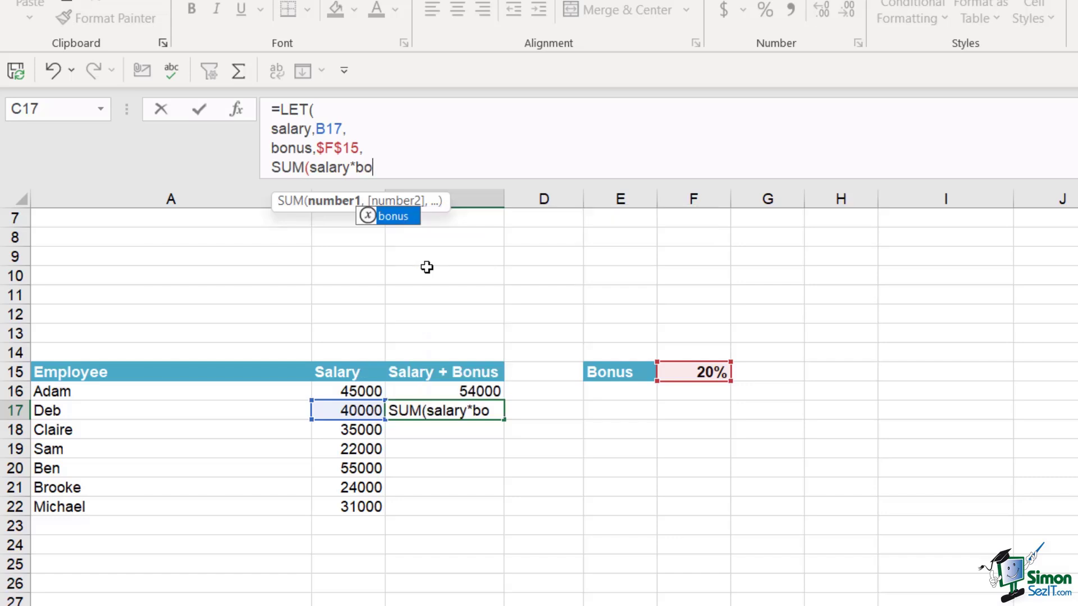
{"action": "key", "text": "Tab"}
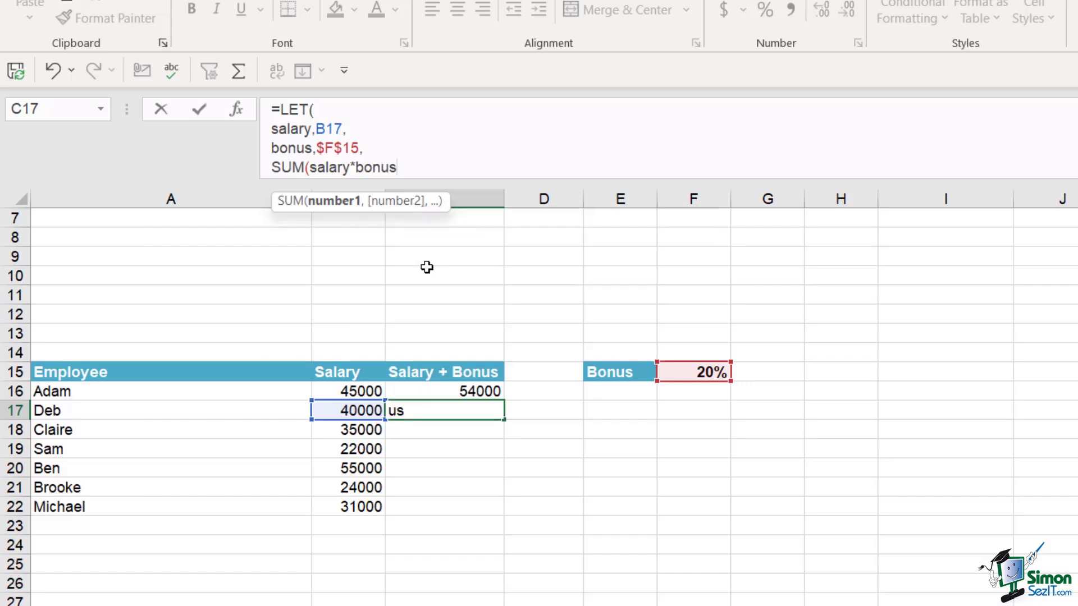
{"action": "type", "text": "+sa"}
{"action": "key", "text": "Tab"}
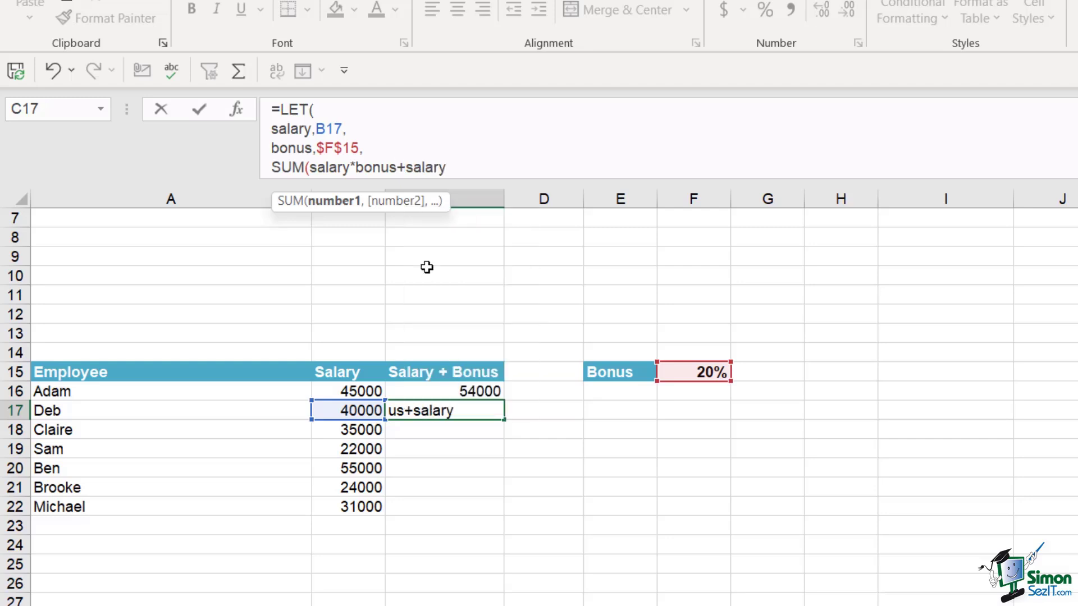
{"action": "type", "text": ")"}
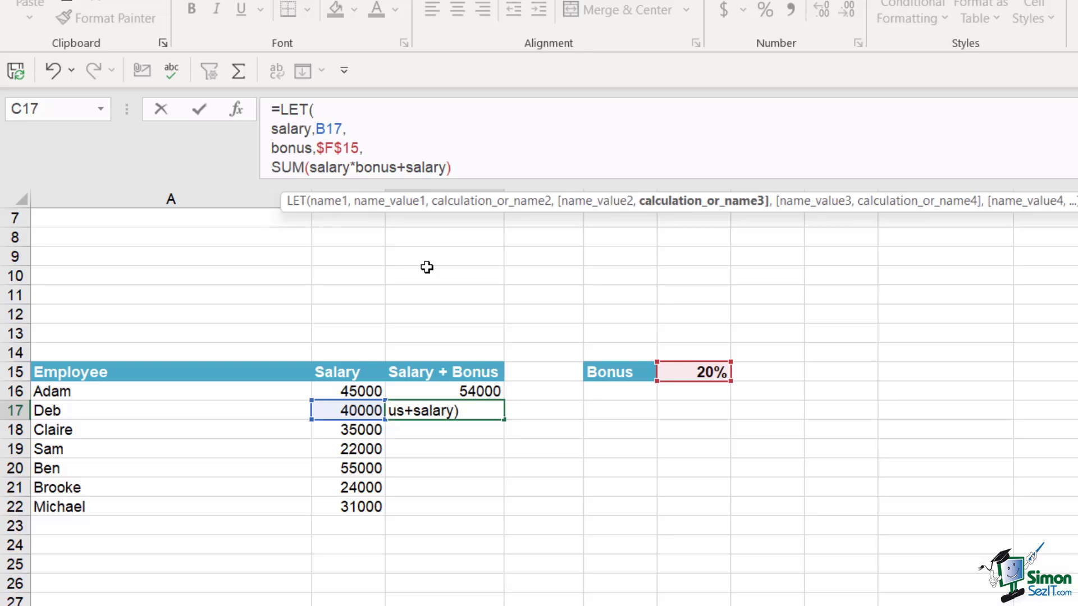
{"action": "type", "text": ")"}
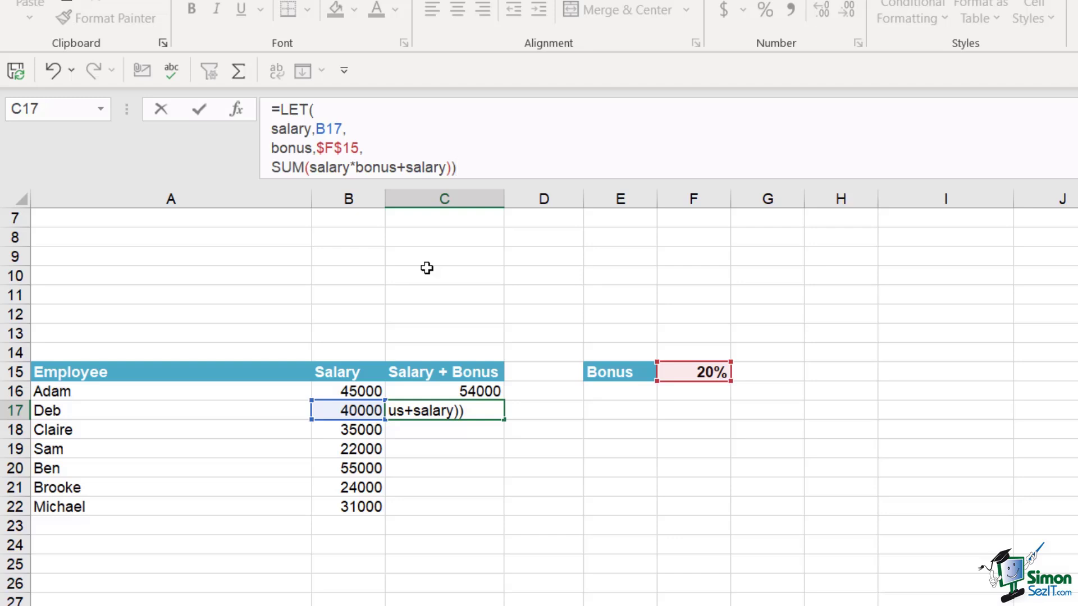
{"action": "key", "text": "Return"}
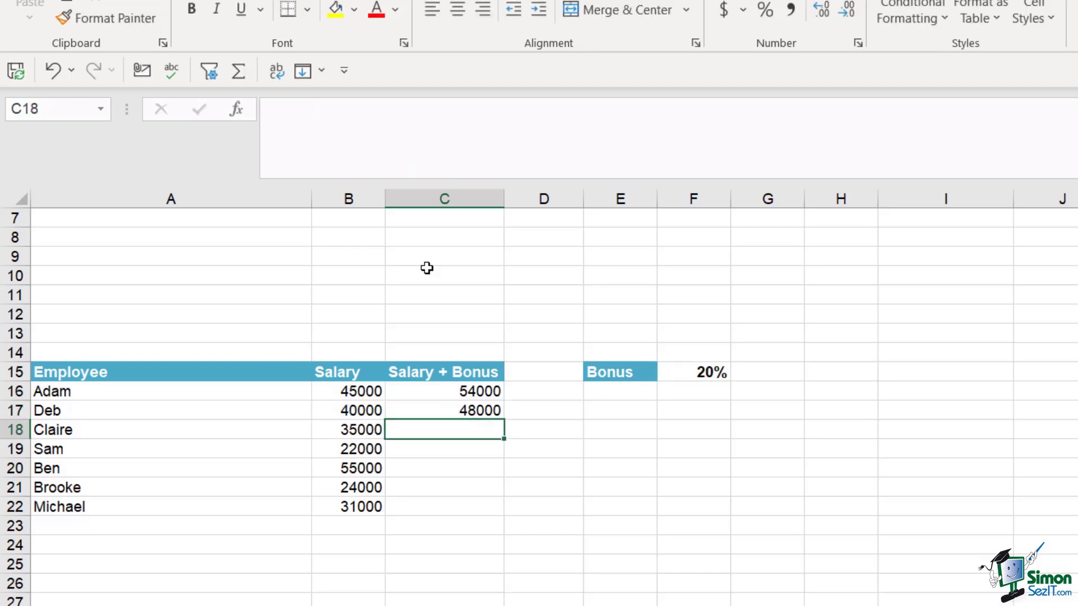
Fill C17's LET formula down to C22 and inspect the copied formula in C19
{"action": "left_click", "coordinate": [471, 410]}
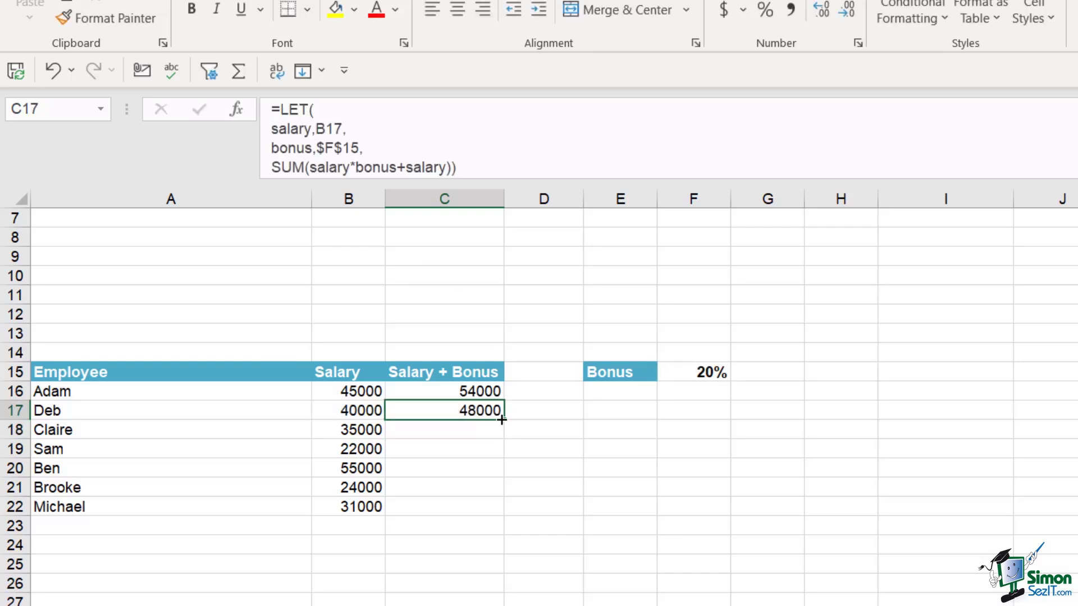
{"action": "double_click", "coordinate": [504, 421]}
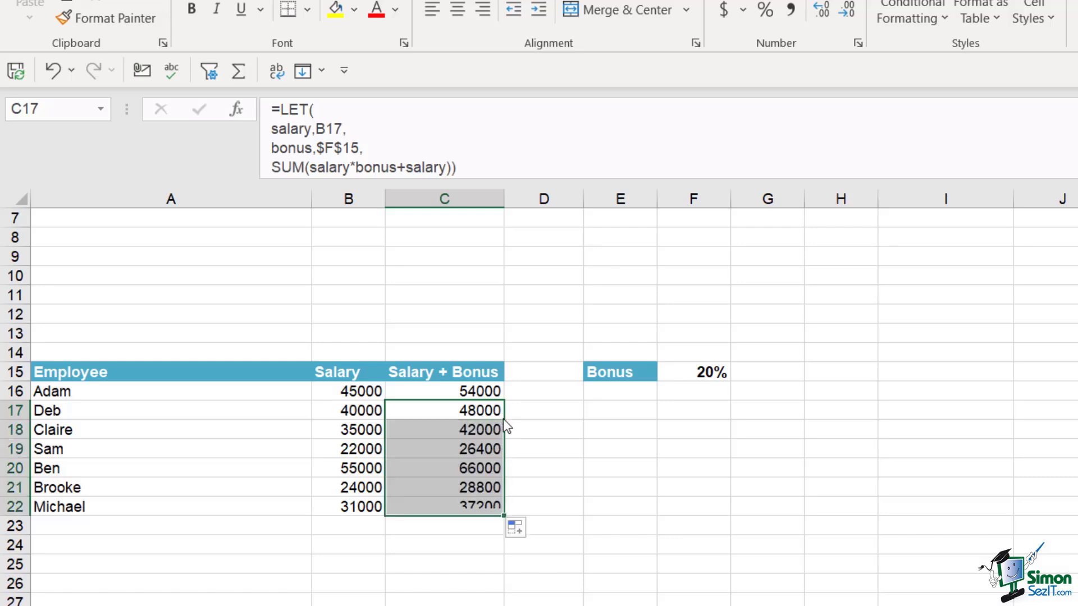
{"action": "left_click", "coordinate": [496, 447]}
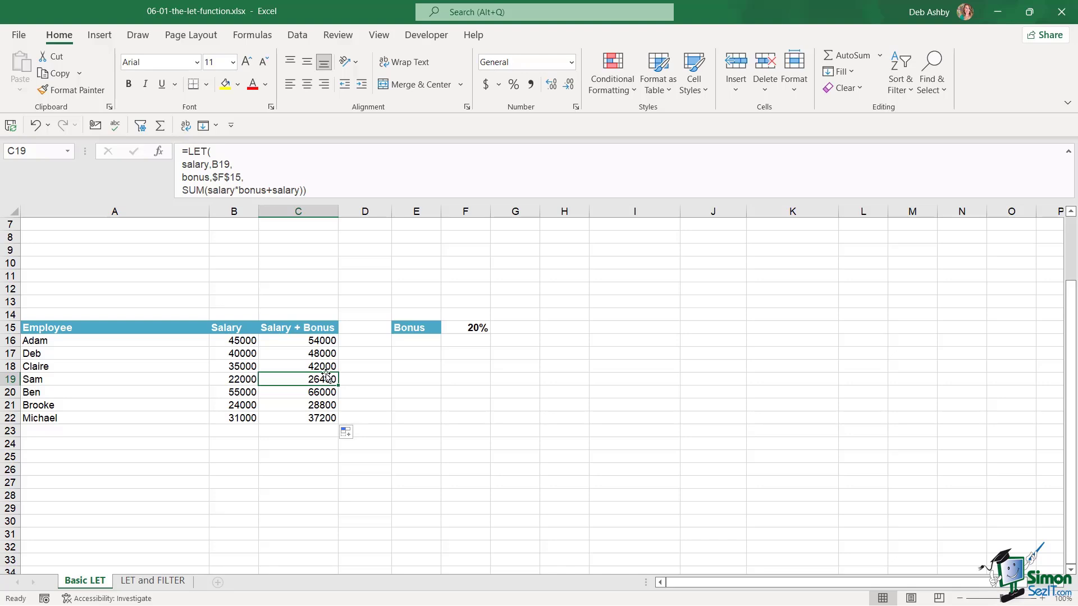
Go to the LET and FILTER sheet and examine the result cells G3:I3 and the criteria cells E3 and E7
{"action": "left_click", "coordinate": [155, 585]}
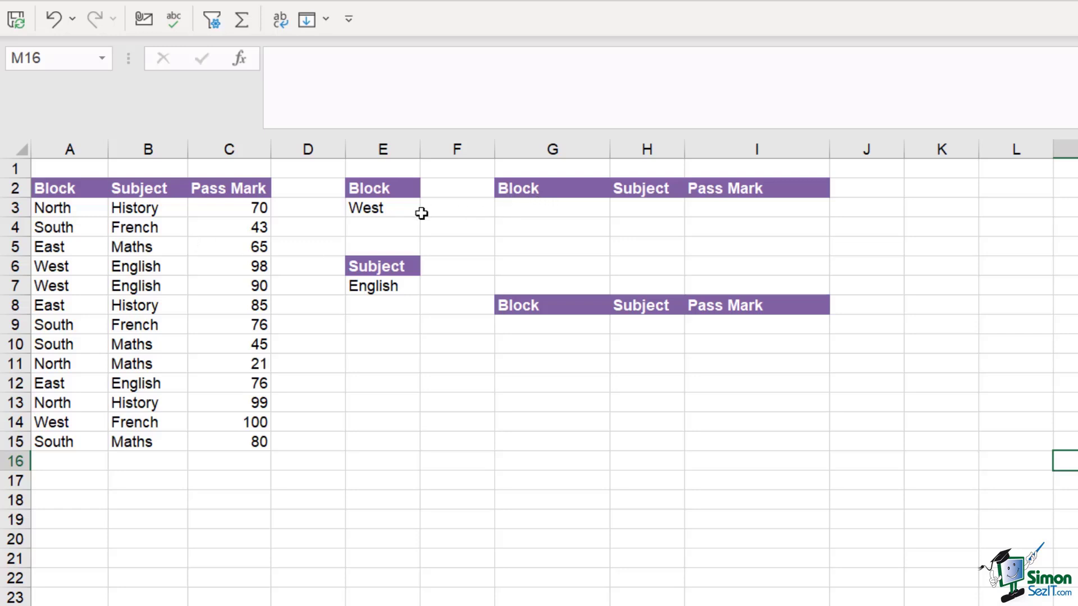
{"action": "left_click", "coordinate": [584, 208]}
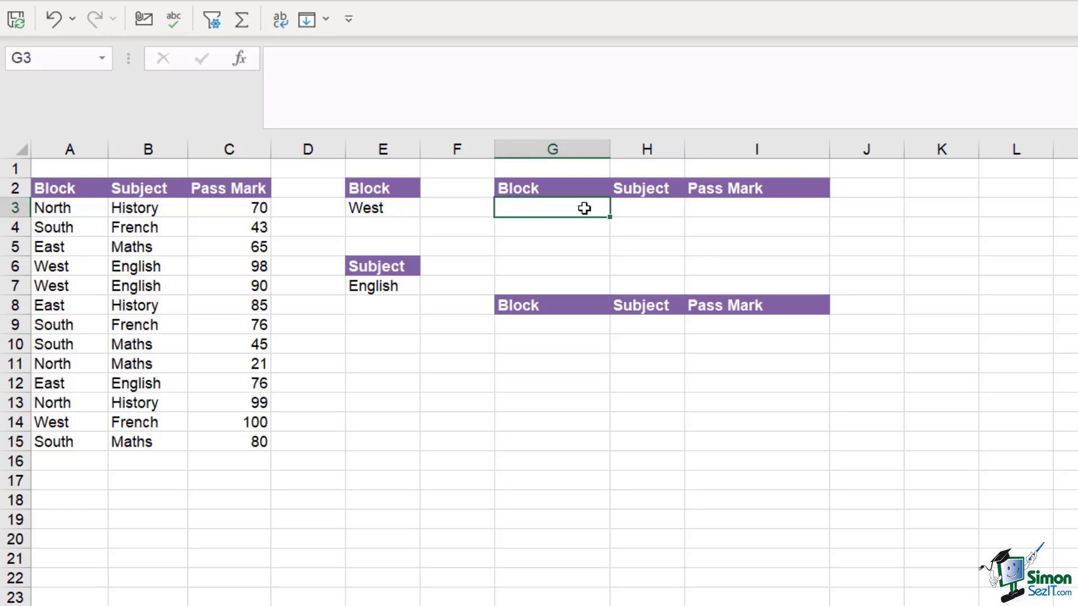
{"action": "left_click", "coordinate": [639, 206]}
{"action": "left_click", "coordinate": [784, 207]}
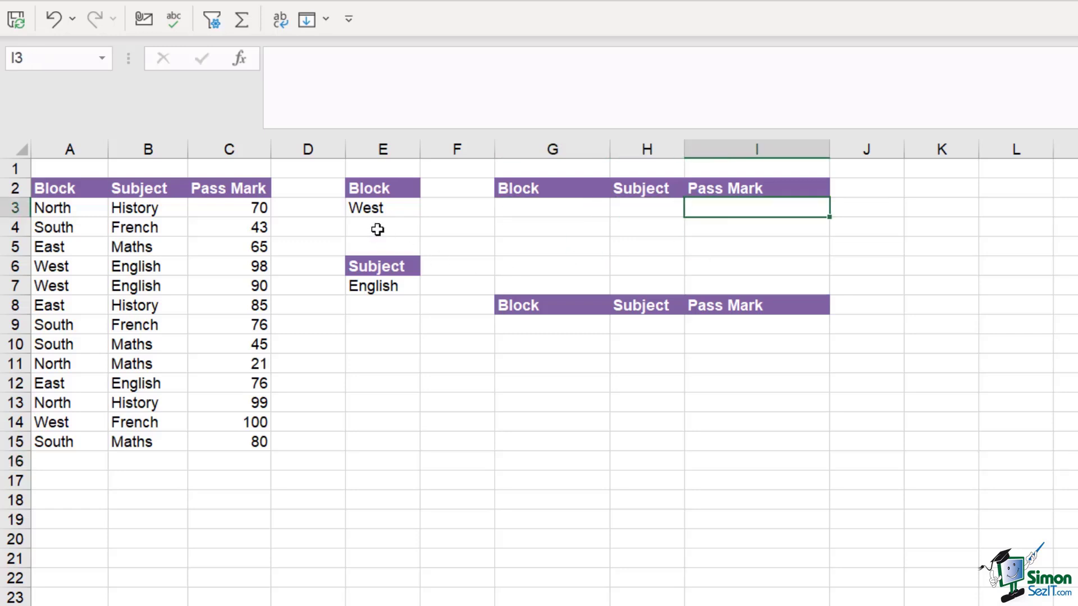
{"action": "left_click", "coordinate": [373, 208]}
{"action": "left_click", "coordinate": [378, 287]}
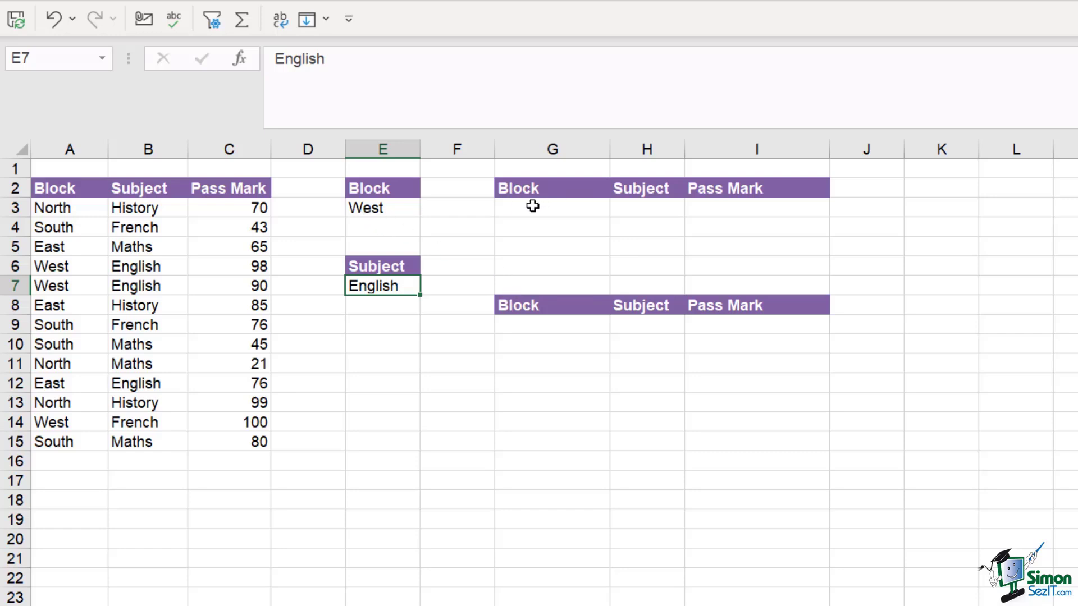
{"action": "left_click", "coordinate": [373, 210]}
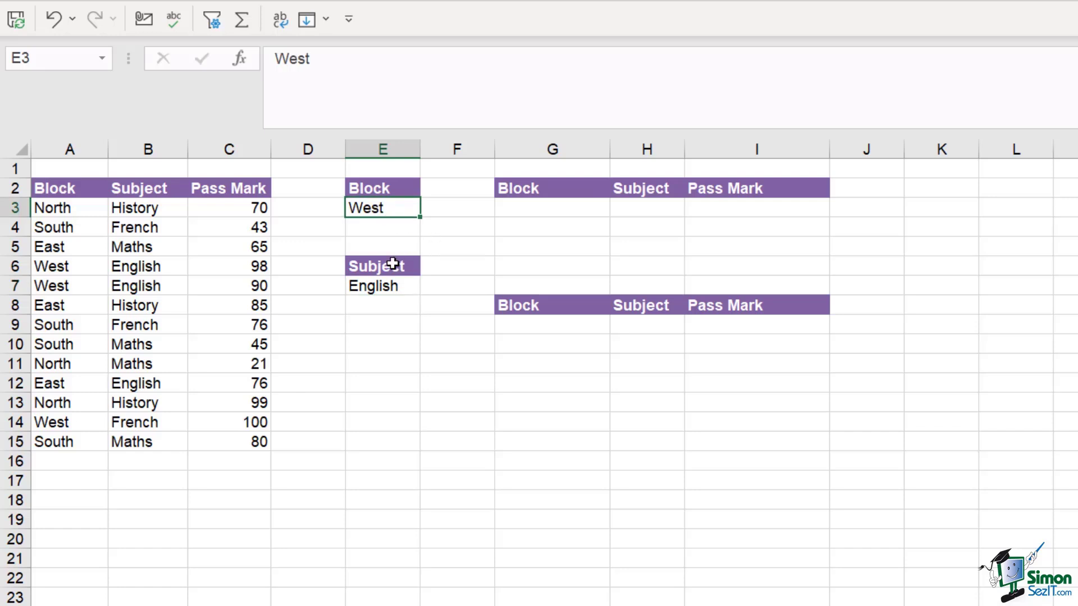
{"action": "left_click", "coordinate": [382, 288]}
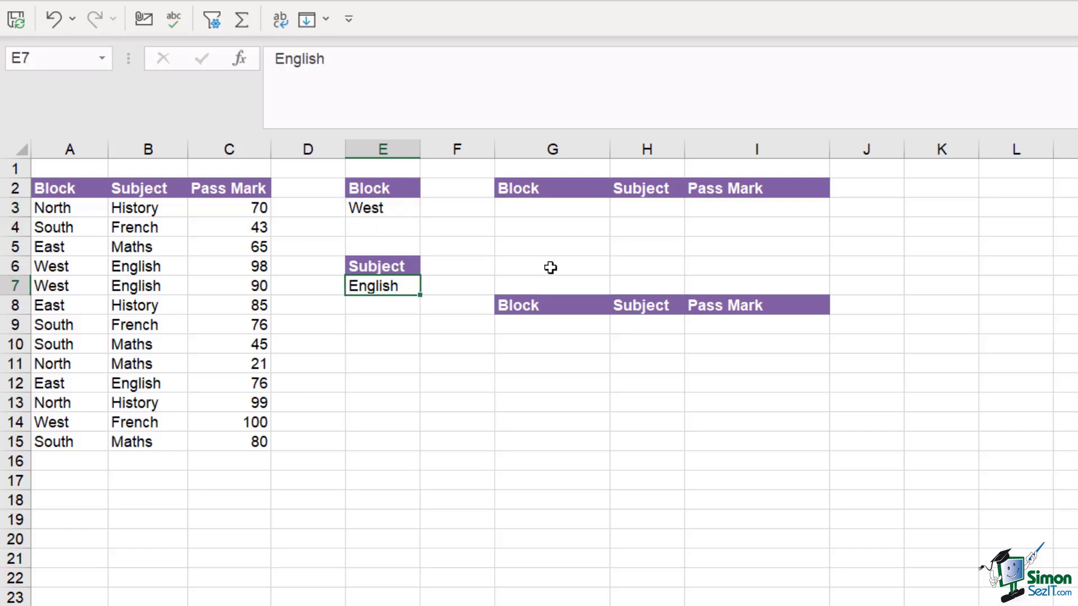
Start a FILTER formula in G3 with A3:C15 as the array argument, followed by a comma
{"action": "left_click", "coordinate": [523, 207]}
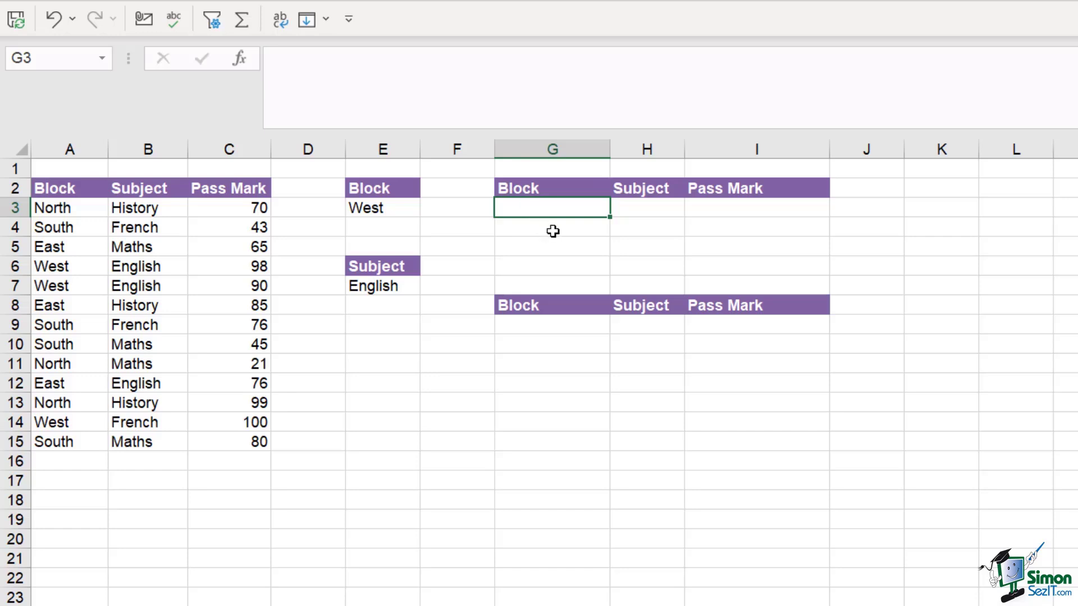
{"action": "type", "text": "="}
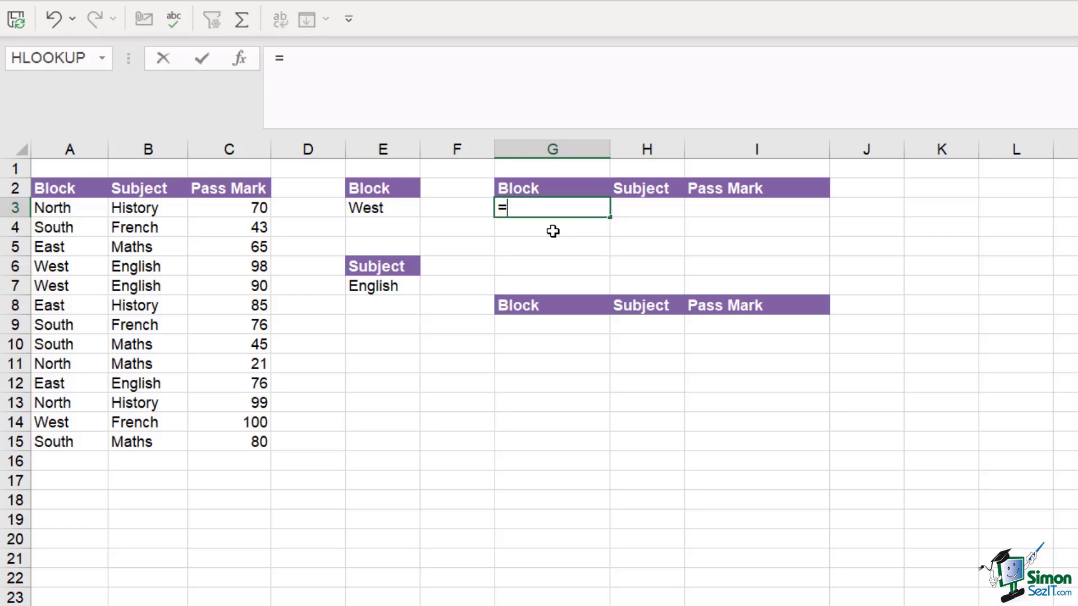
{"action": "type", "text": "FIL"}
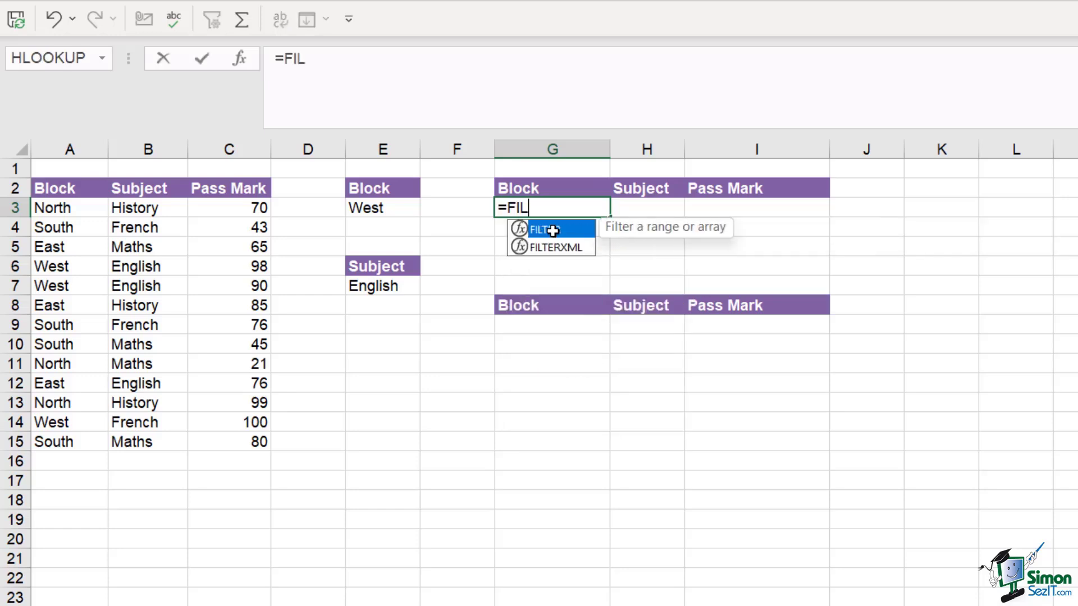
{"action": "key", "text": "Tab"}
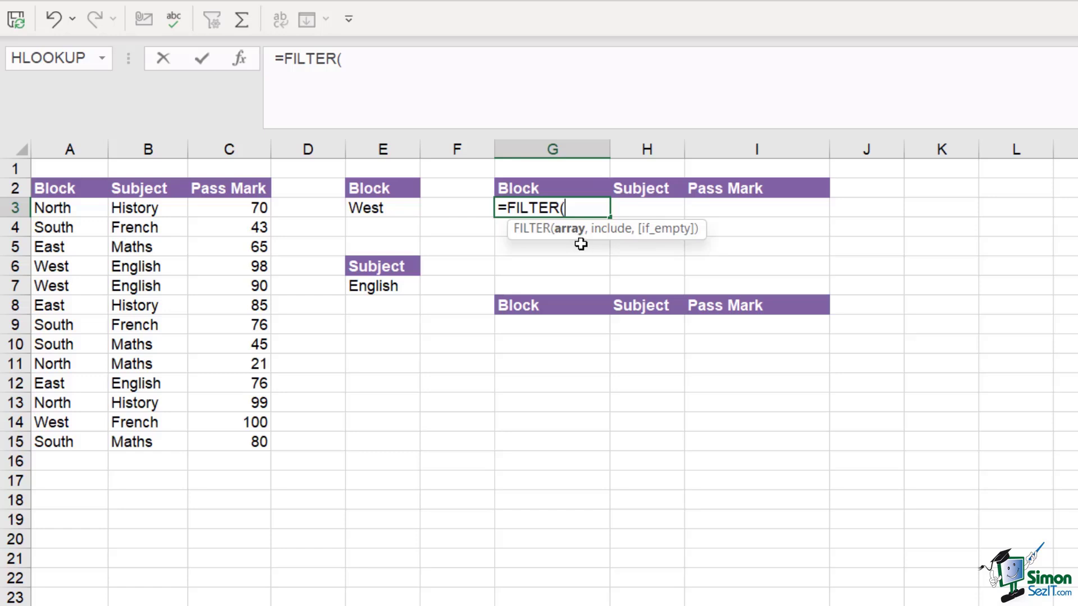
{"action": "left_click", "coordinate": [58, 209]}
{"action": "left_click_drag", "start_coordinate": [222, 208], "coordinate": [237, 451]}
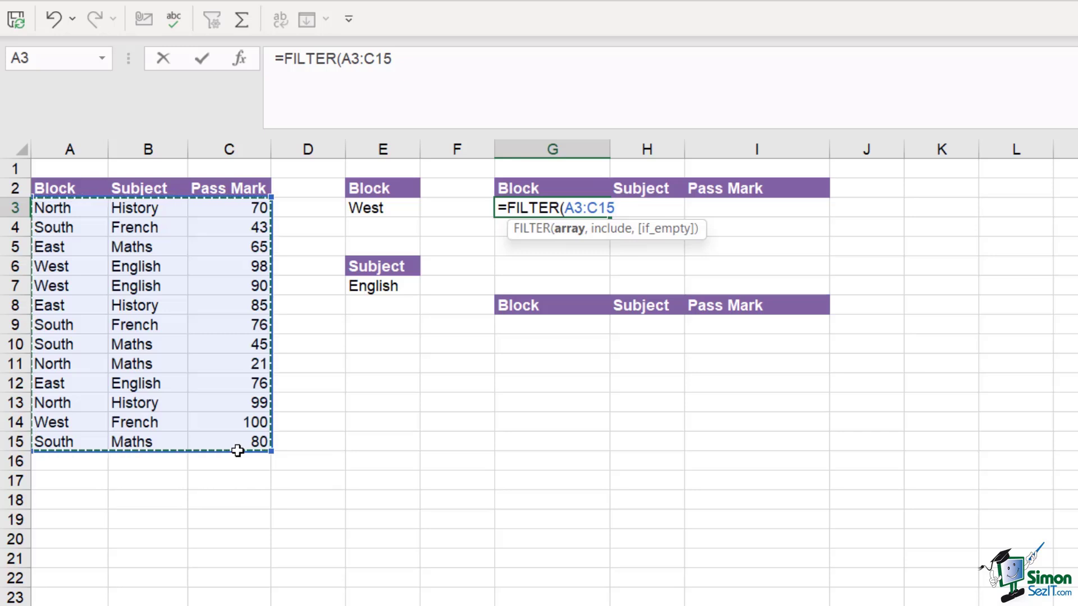
{"action": "type", "text": ","}
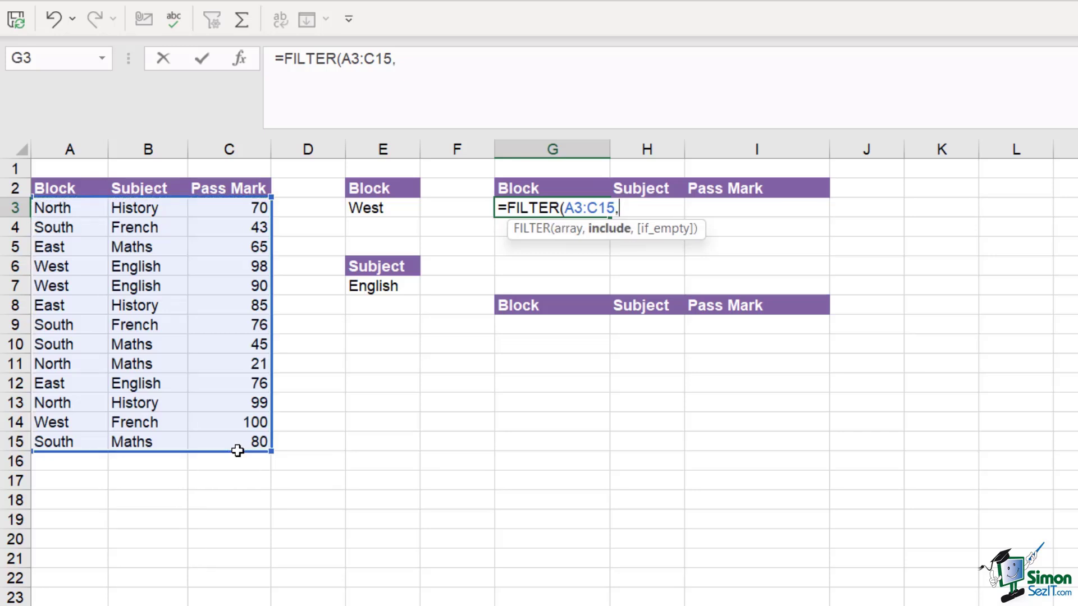
Add the block criterion (A3:A15=$E$3) as the include argument, followed by the multiplication operator
{"action": "type", "text": "("}
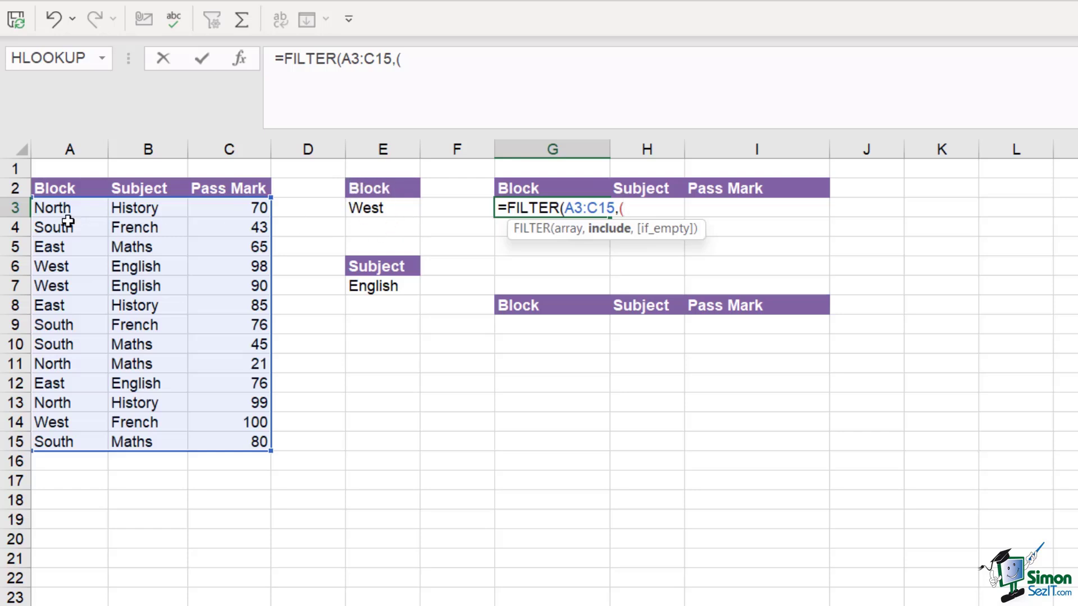
{"action": "left_click_drag", "start_coordinate": [66, 207], "coordinate": [67, 444]}
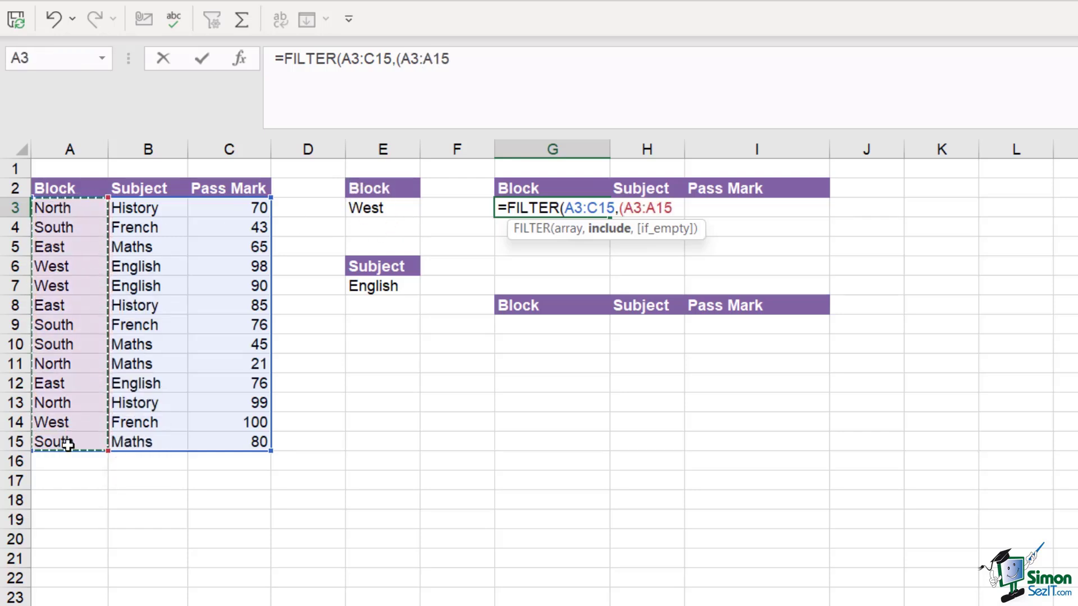
{"action": "type", "text": "="}
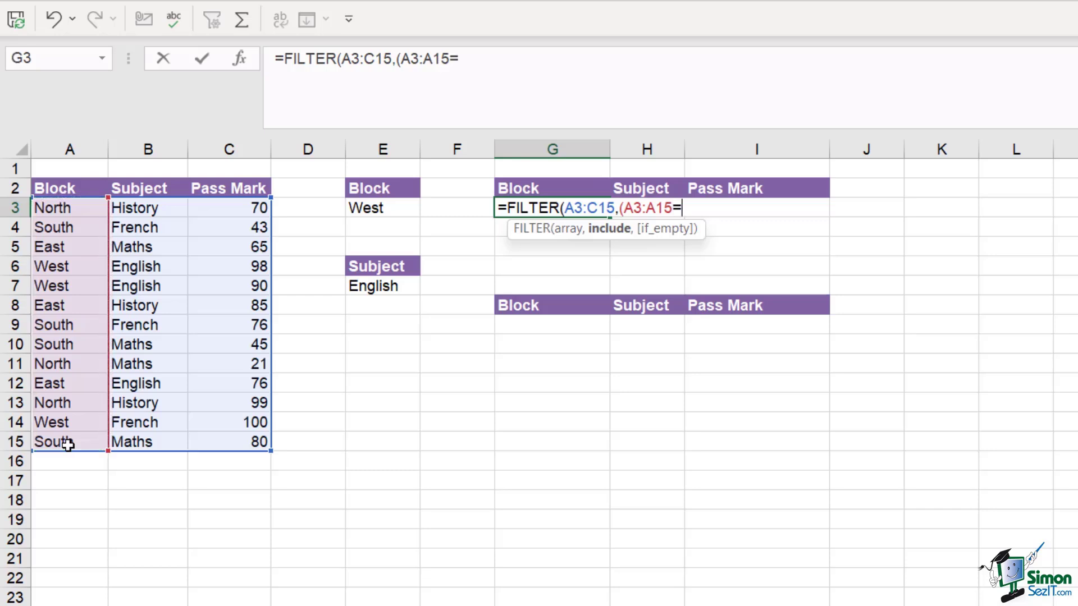
{"action": "left_click", "coordinate": [393, 204]}
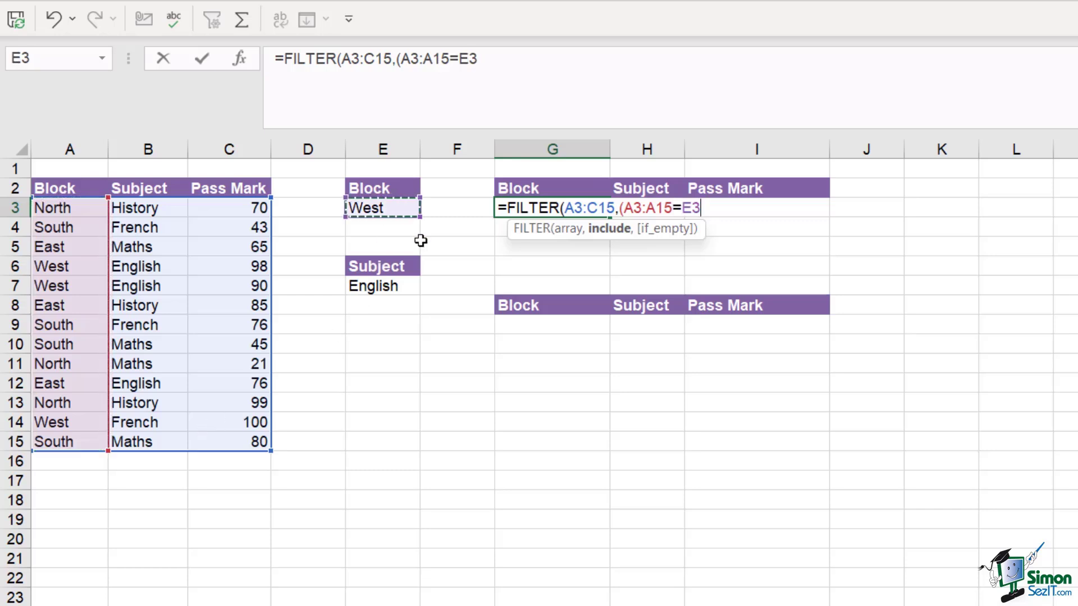
{"action": "key", "text": "F4"}
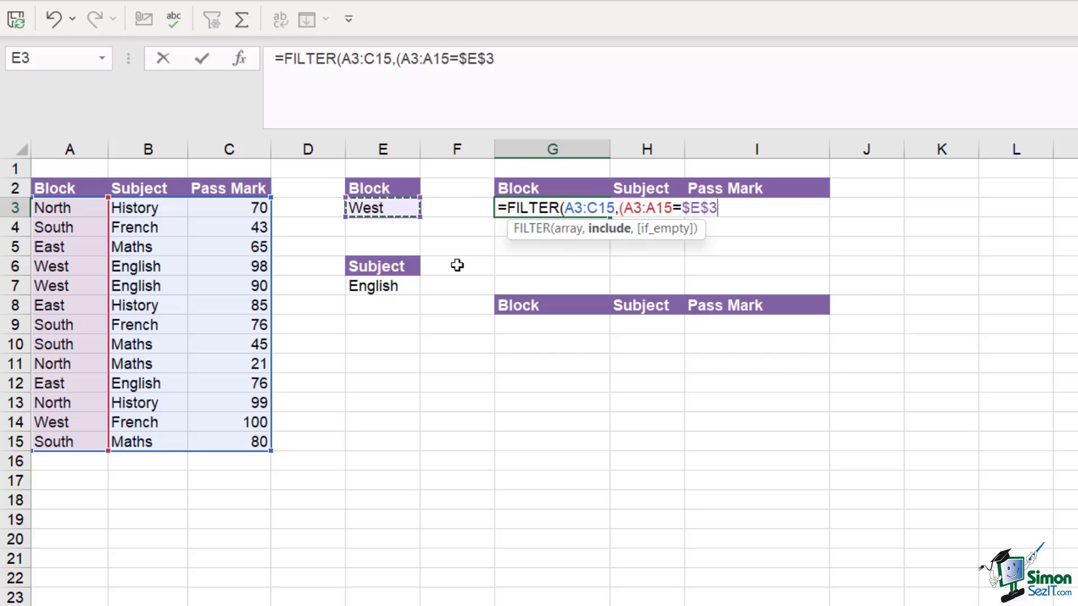
{"action": "type", "text": ")*"}
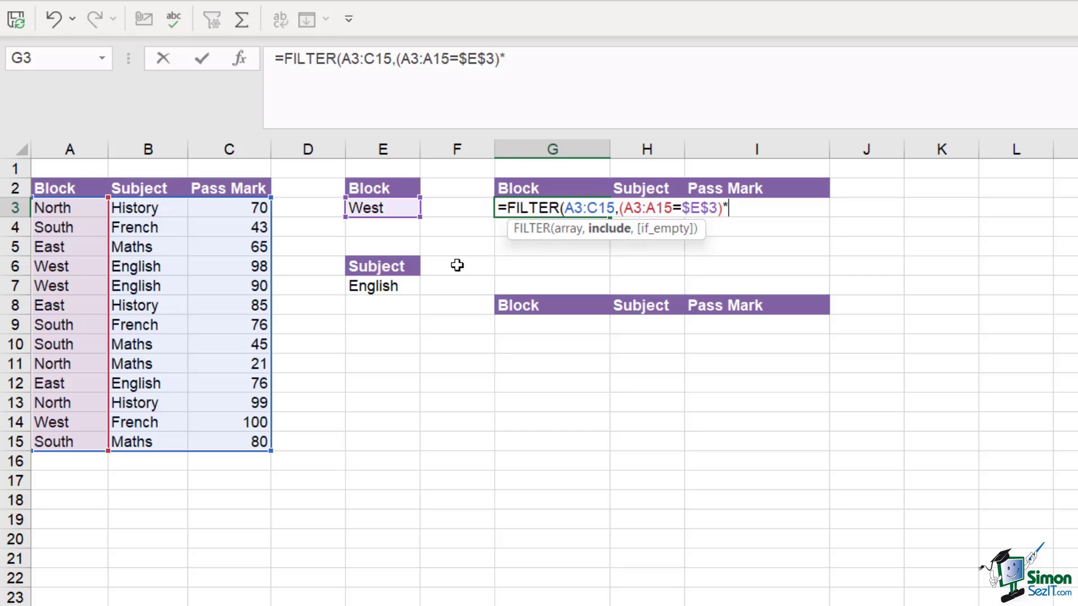
Append the subject criterion (B3:B15=$E$7) to the FILTER formula's include argument
{"action": "type", "text": "("}
{"action": "left_click_drag", "start_coordinate": [139, 210], "coordinate": [140, 445]}
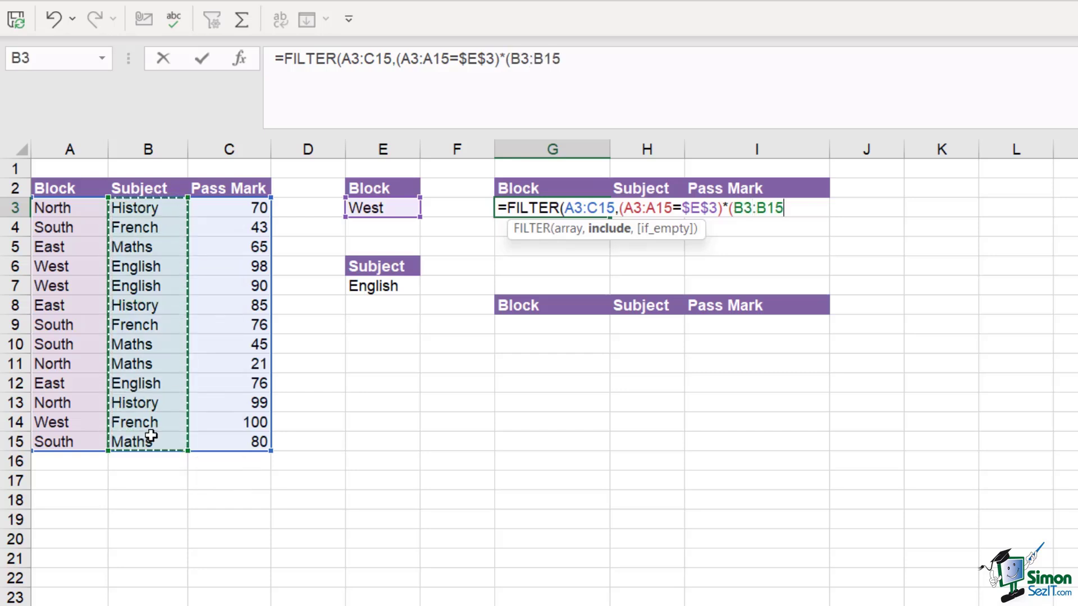
{"action": "type", "text": "="}
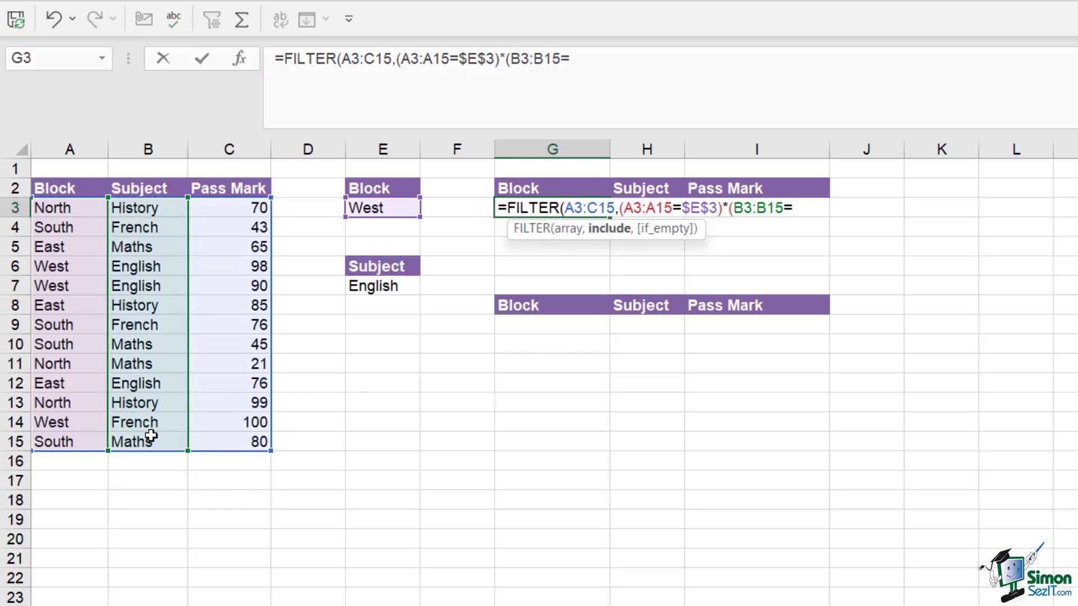
{"action": "left_click", "coordinate": [390, 287]}
{"action": "key", "text": "F4"}
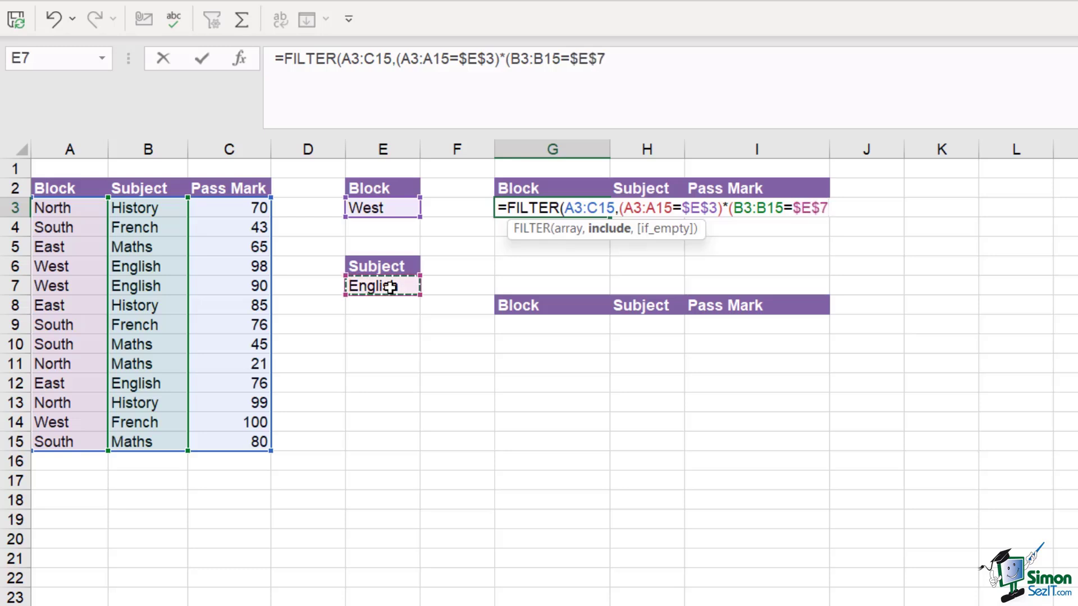
{"action": "type", "text": ")"}
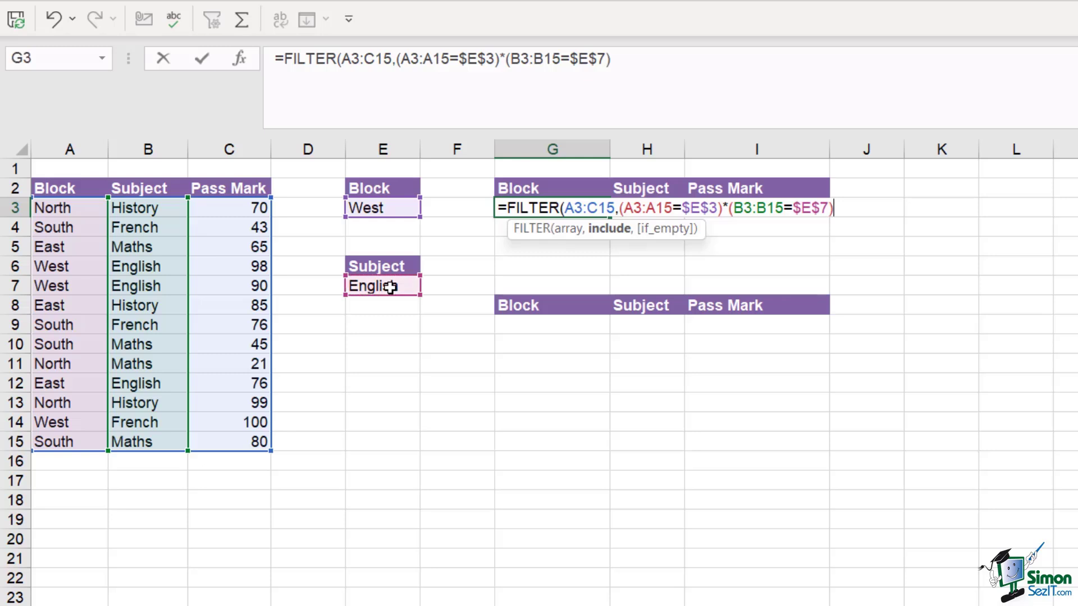
Close the FILTER formula's parentheses and enter it in G3
{"action": "type", "text": ")"}
{"action": "key", "text": "Return"}
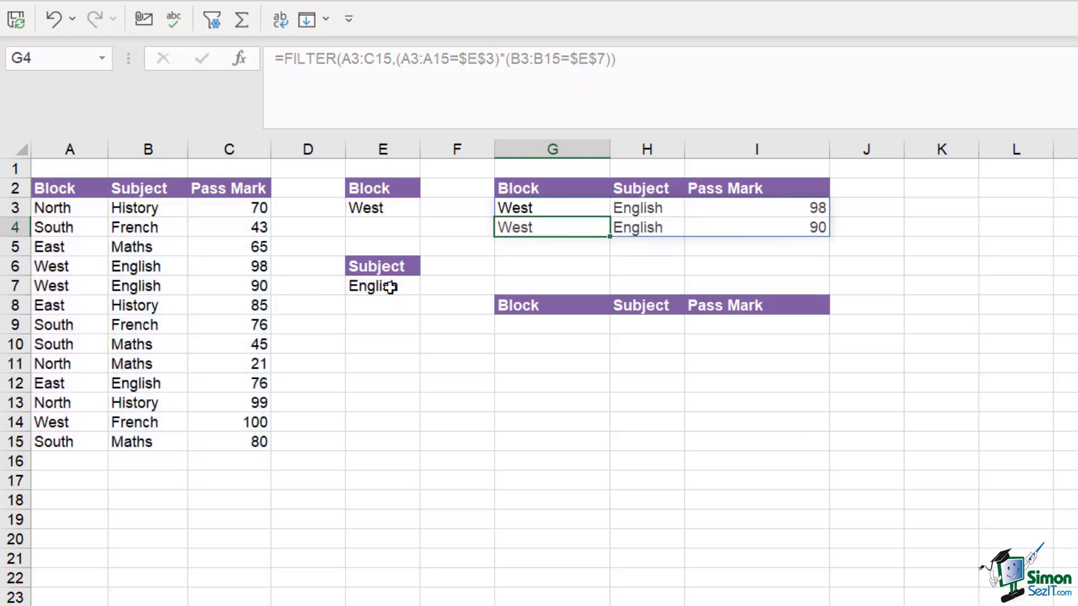
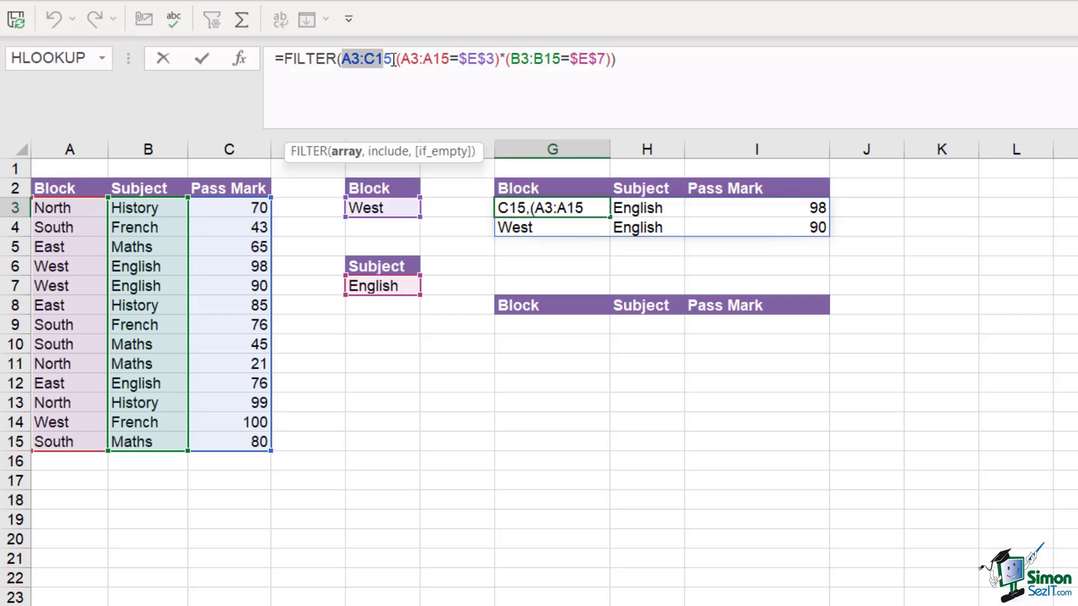
{"action": "key", "text": "ctrl+Return"}
Enlarge the formula bar and start a LET formula in G9, with a line break after the opening parenthesis
{"action": "left_click", "coordinate": [550, 321]}
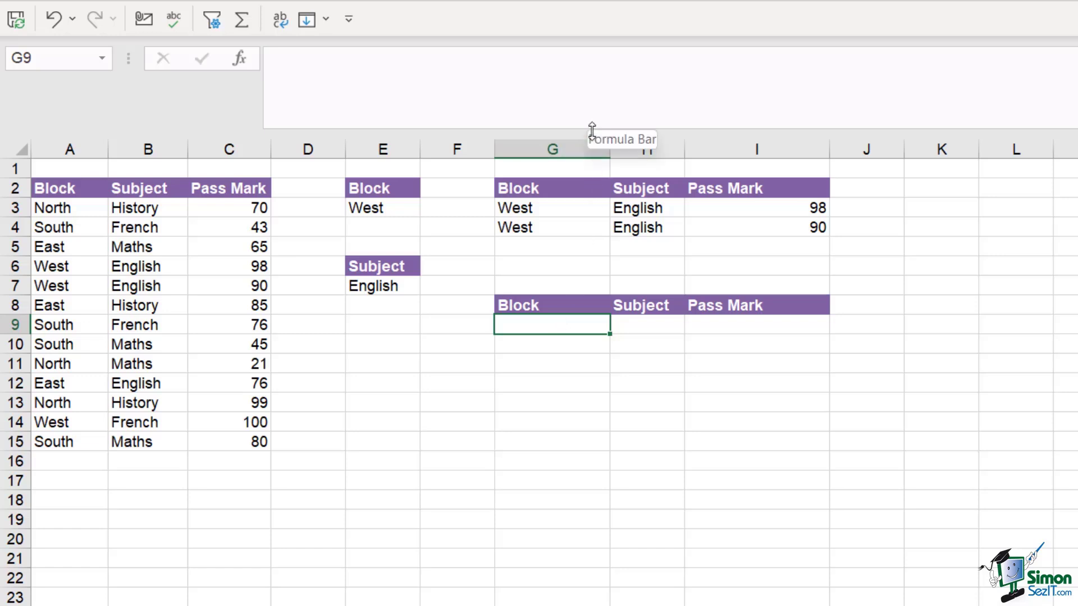
{"action": "left_click_drag", "start_coordinate": [564, 133], "coordinate": [563, 154]}
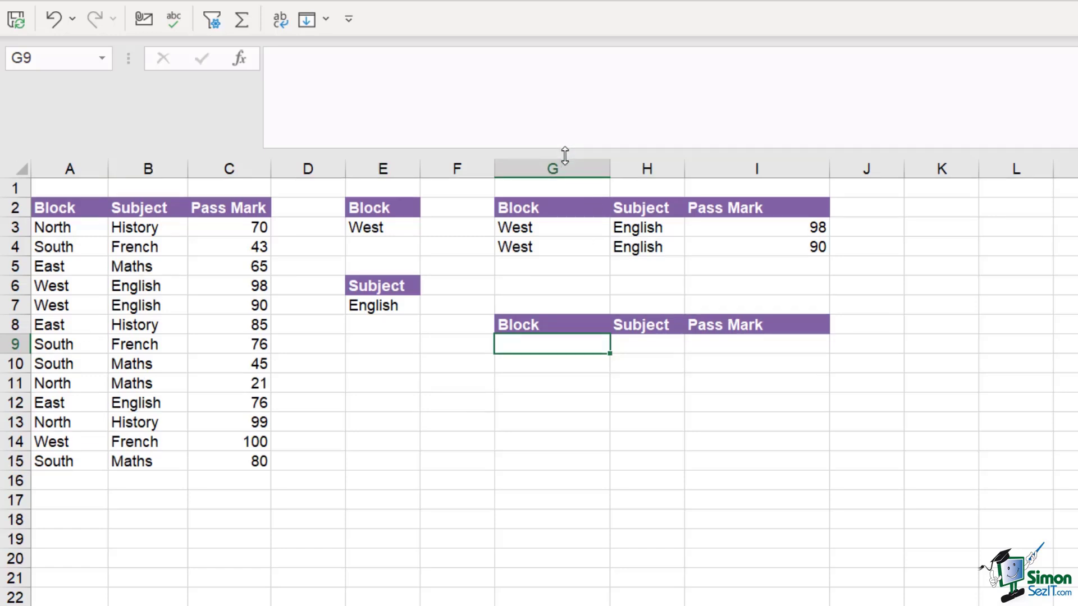
{"action": "left_click", "coordinate": [306, 61]}
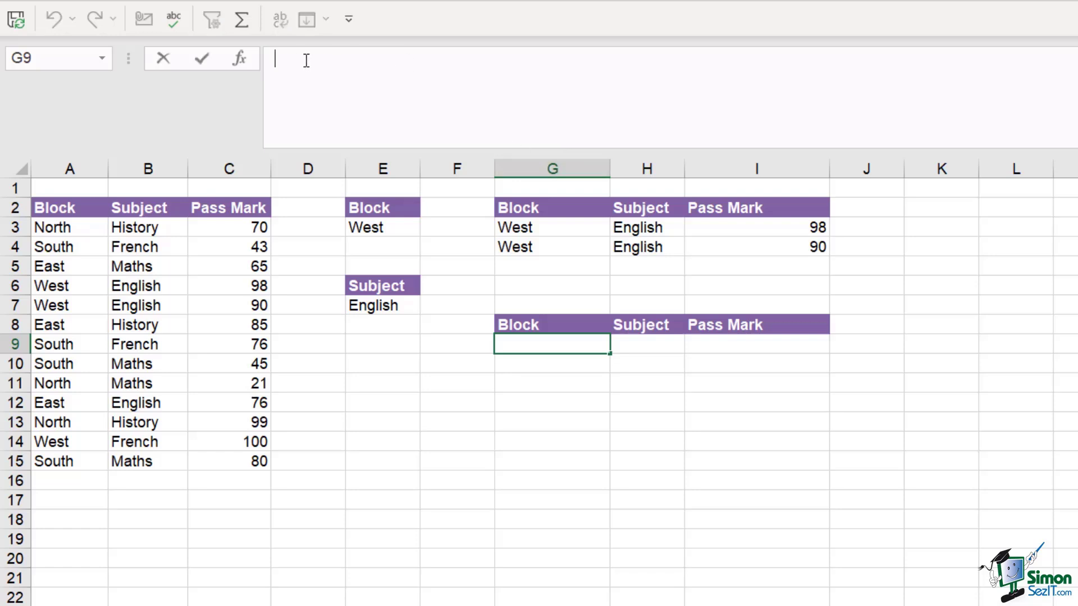
{"action": "type", "text": "=LET"}
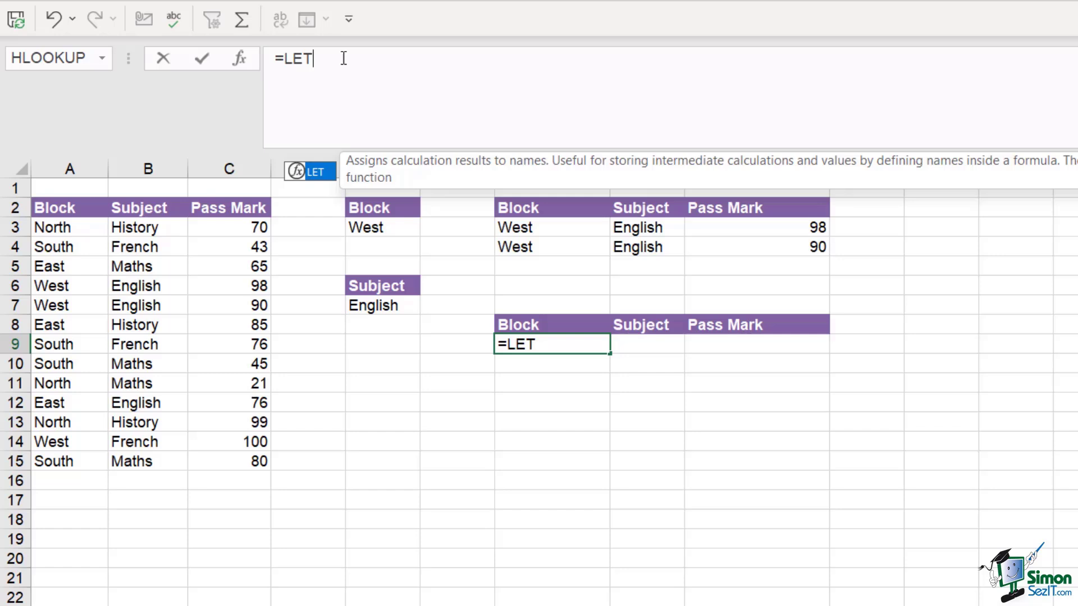
{"action": "type", "text": "("}
{"action": "key", "text": "alt+Return"}
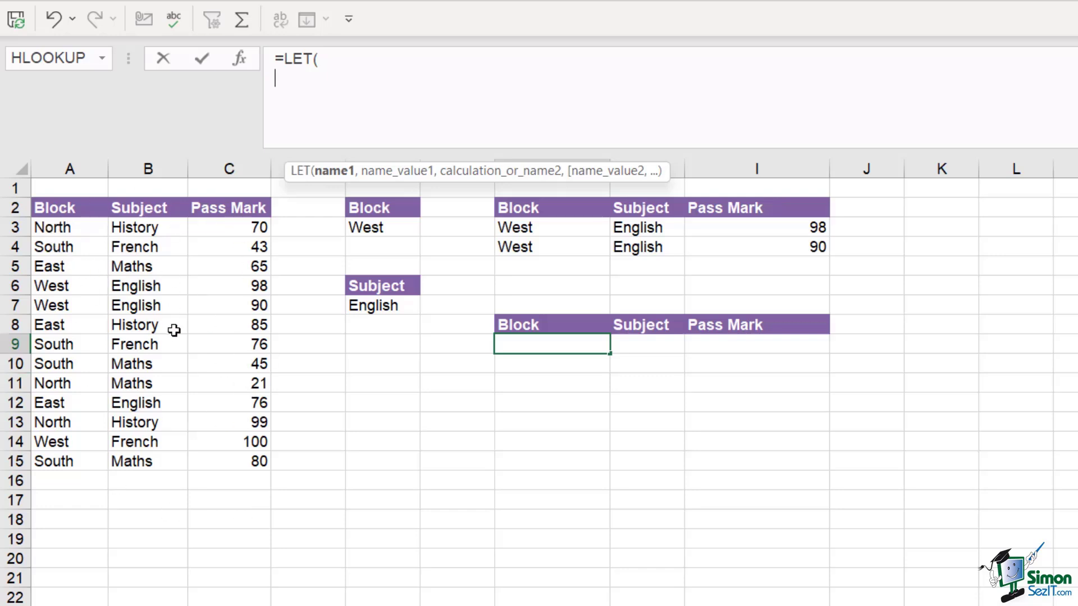
Define the name data as A3:C15 in the LET formula, ending with a comma and a line break
{"action": "type", "text": "dat"}
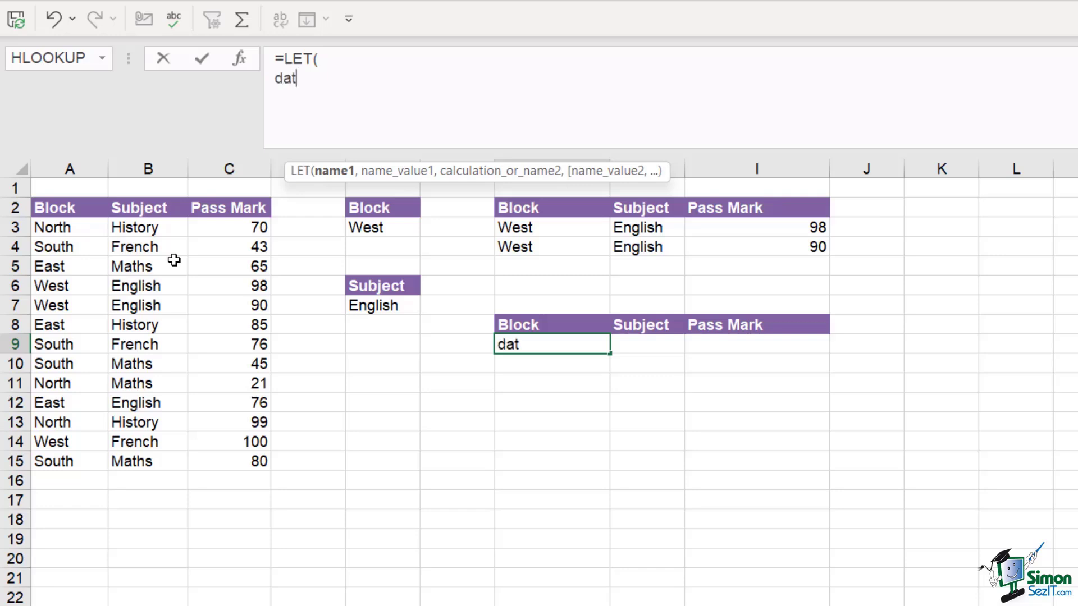
{"action": "type", "text": "a,"}
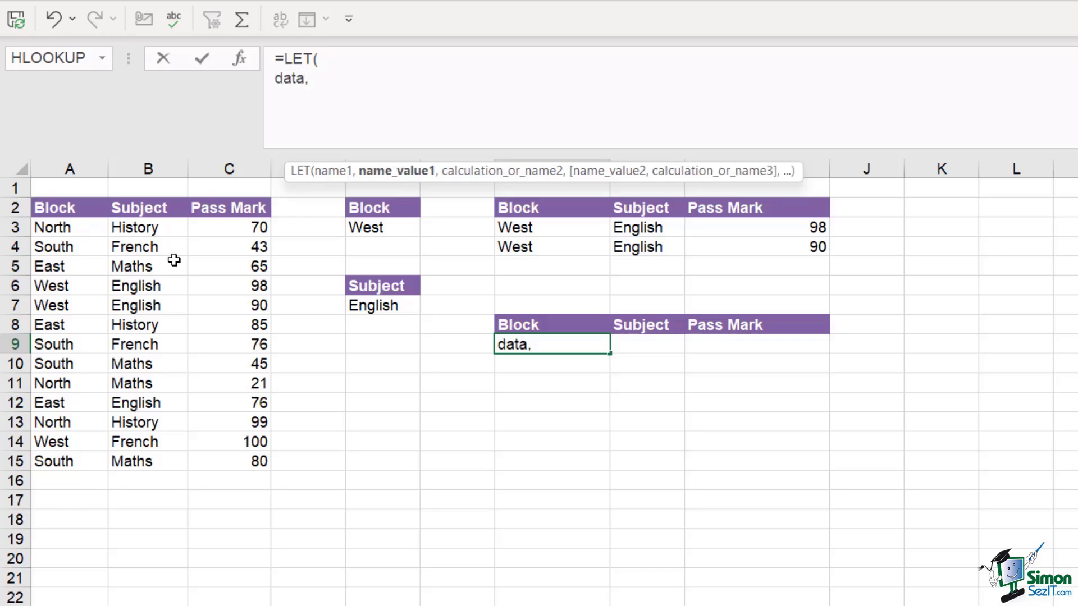
{"action": "left_click_drag", "start_coordinate": [77, 224], "coordinate": [236, 465]}
{"action": "type", "text": ","}
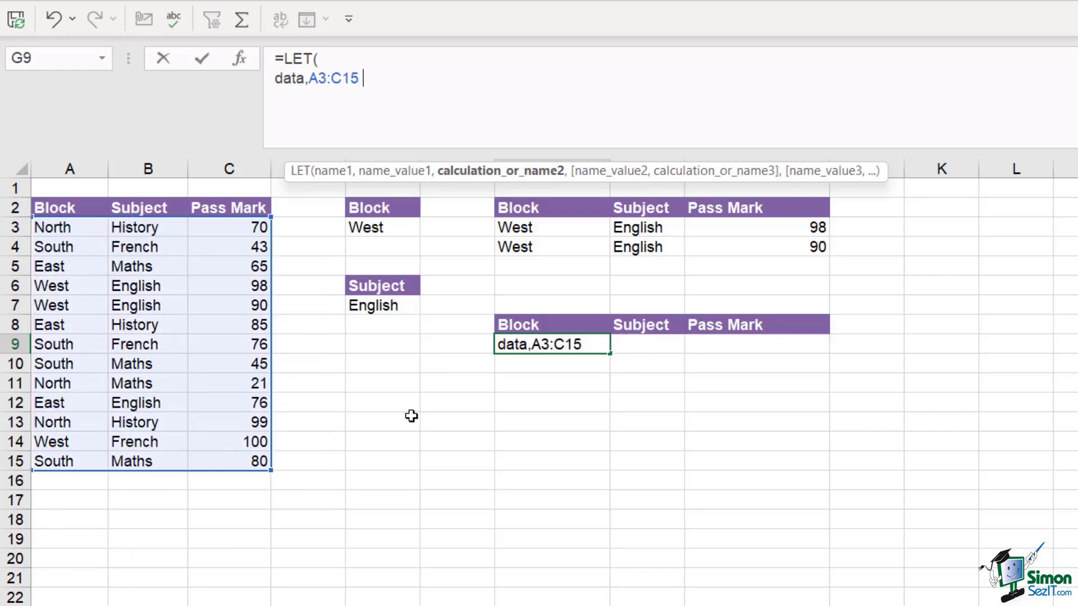
{"action": "key", "text": "alt+Return"}
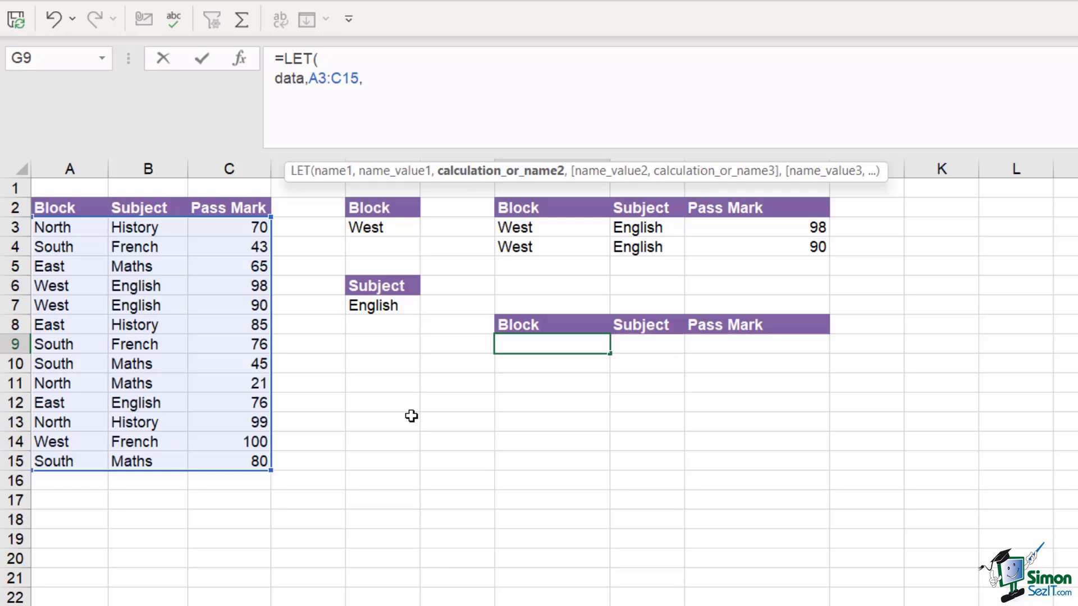
Add a second LET name, block, with A3:A15 as its value, ending with a comma and a line break
{"action": "type", "text": "block"}
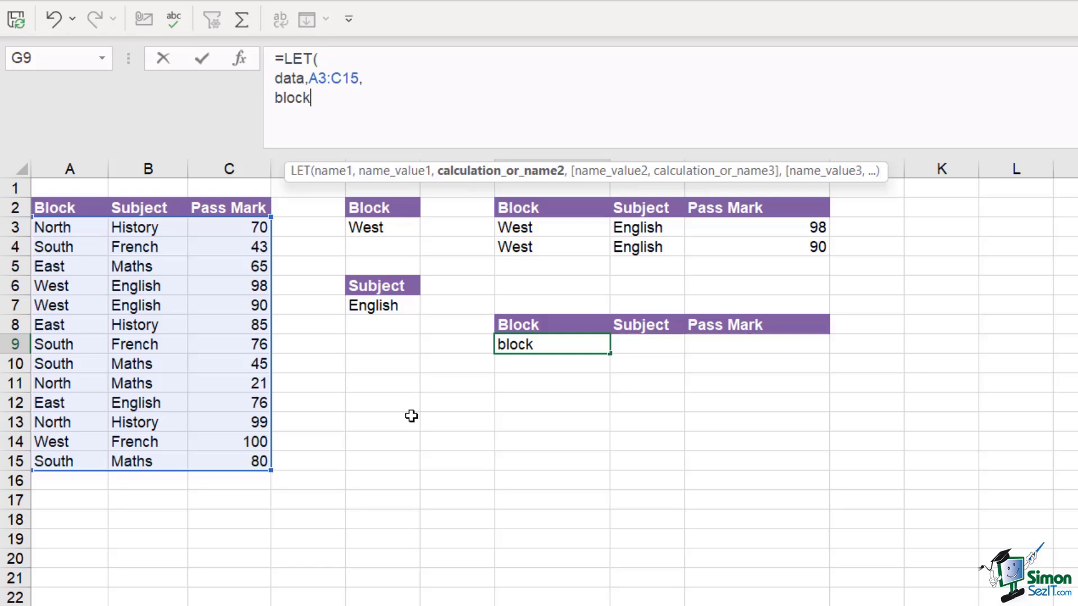
{"action": "type", "text": ","}
{"action": "left_click", "coordinate": [74, 226]}
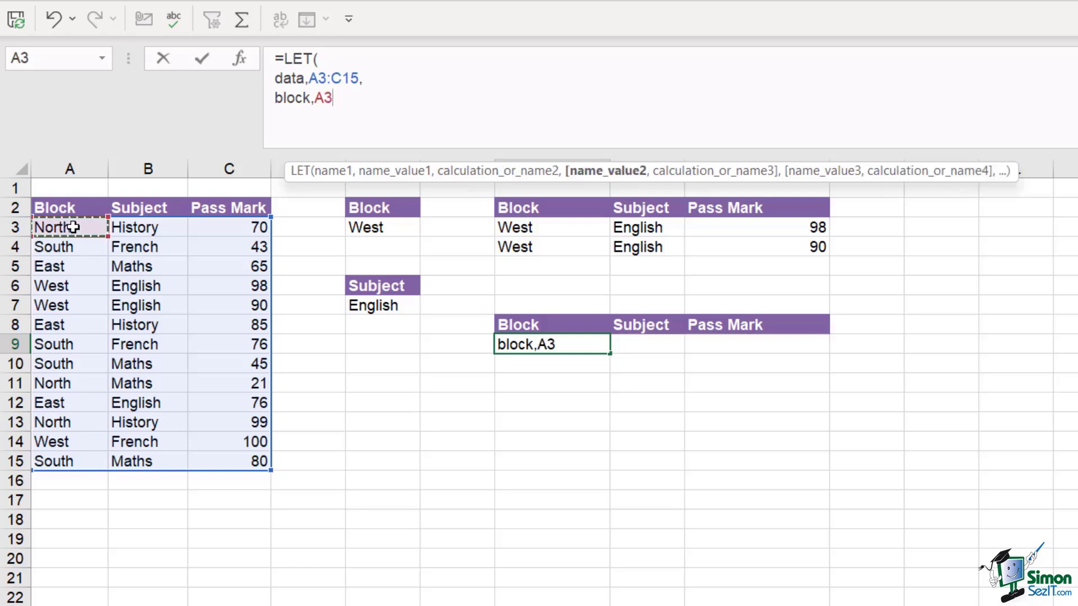
{"action": "left_click_drag", "start_coordinate": [74, 227], "coordinate": [90, 462]}
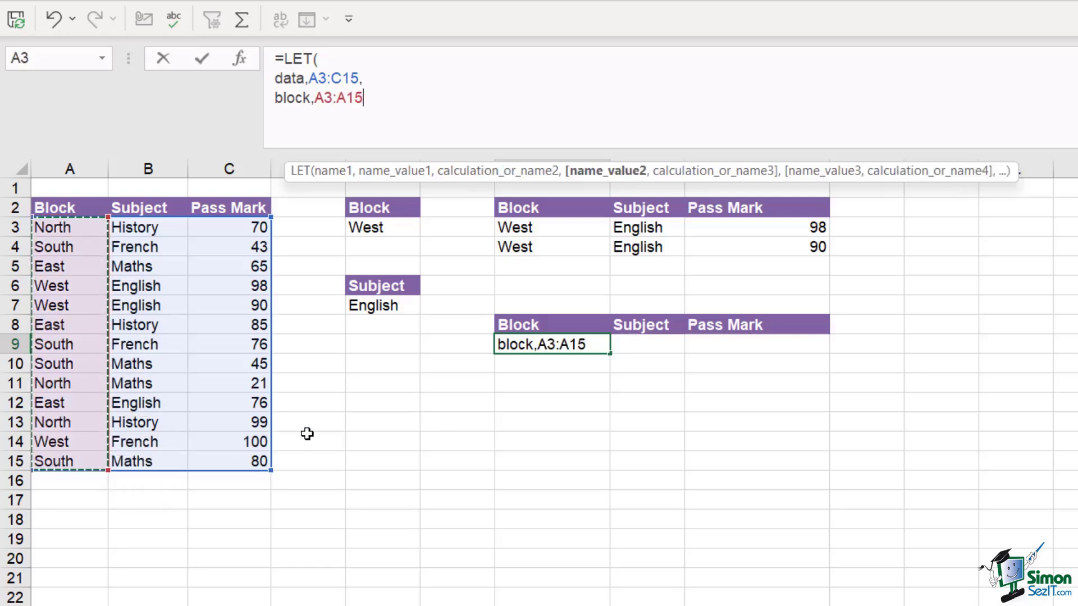
{"action": "type", "text": ","}
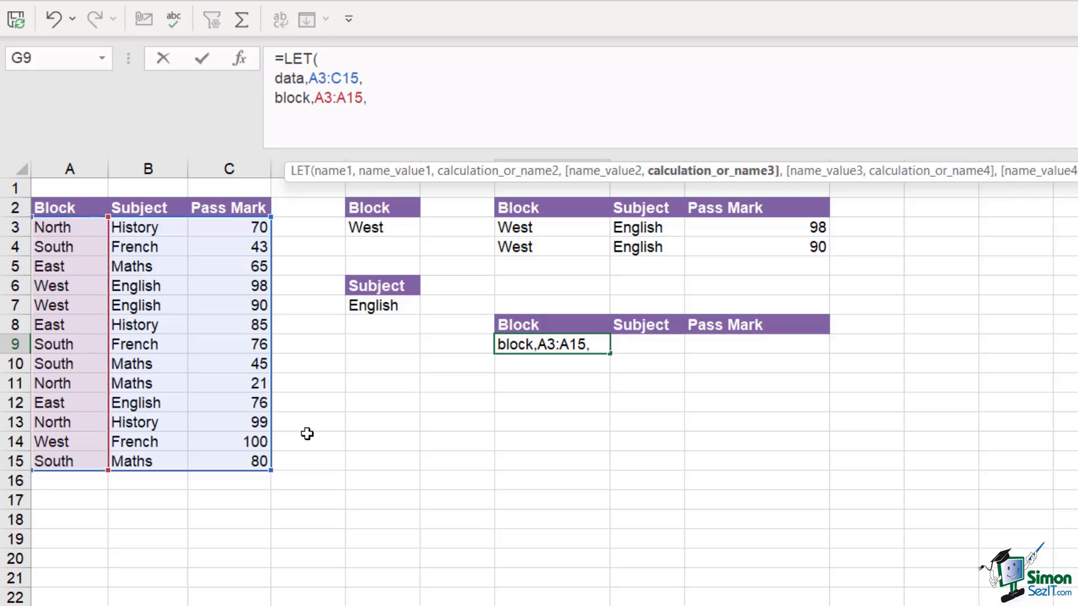
{"action": "key", "text": "alt+Return"}
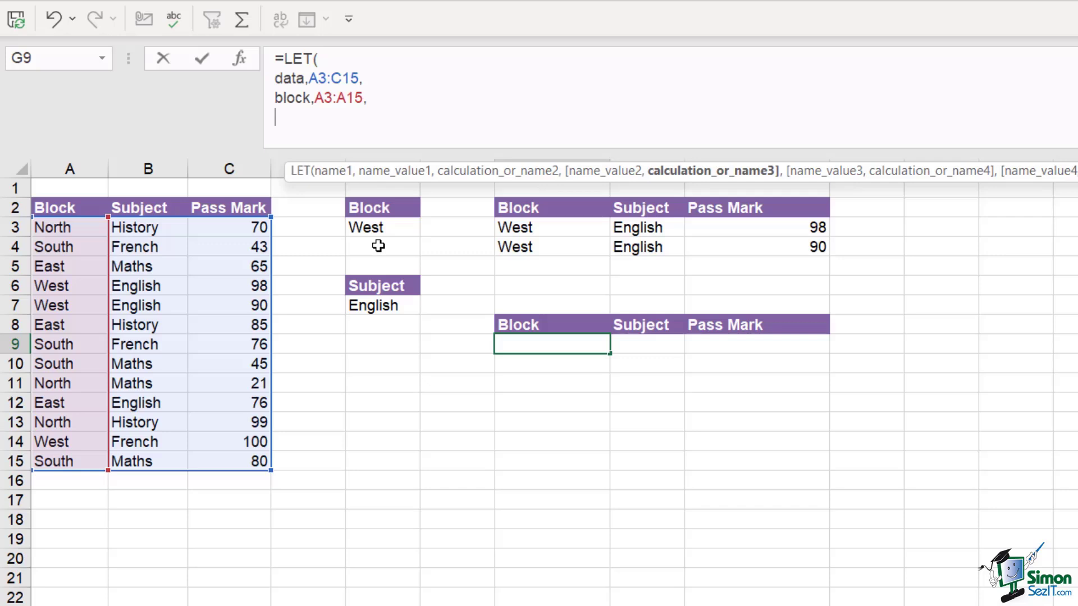
Rename the LET variable for A3:A15 to blockrng and return to the empty line below it
{"action": "left_click", "coordinate": [311, 100]}
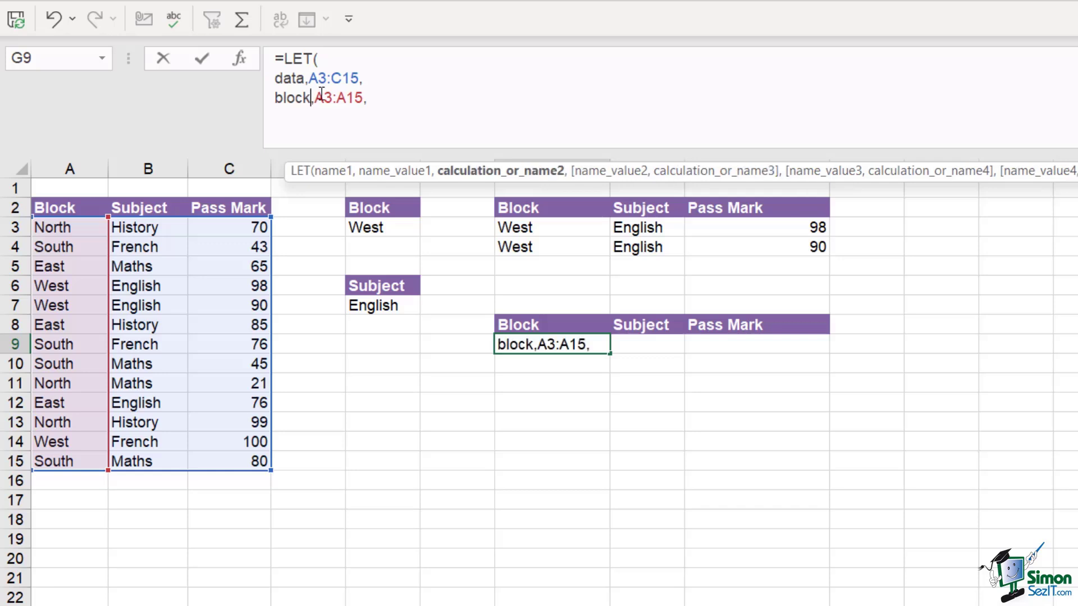
{"action": "type", "text": "rng"}
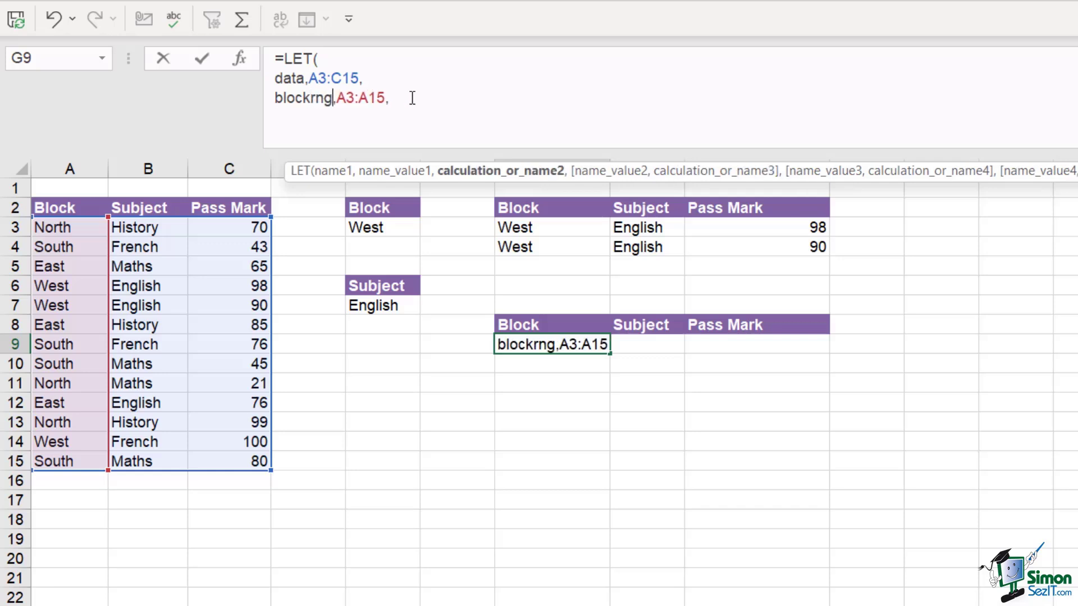
{"action": "left_click", "coordinate": [279, 116]}
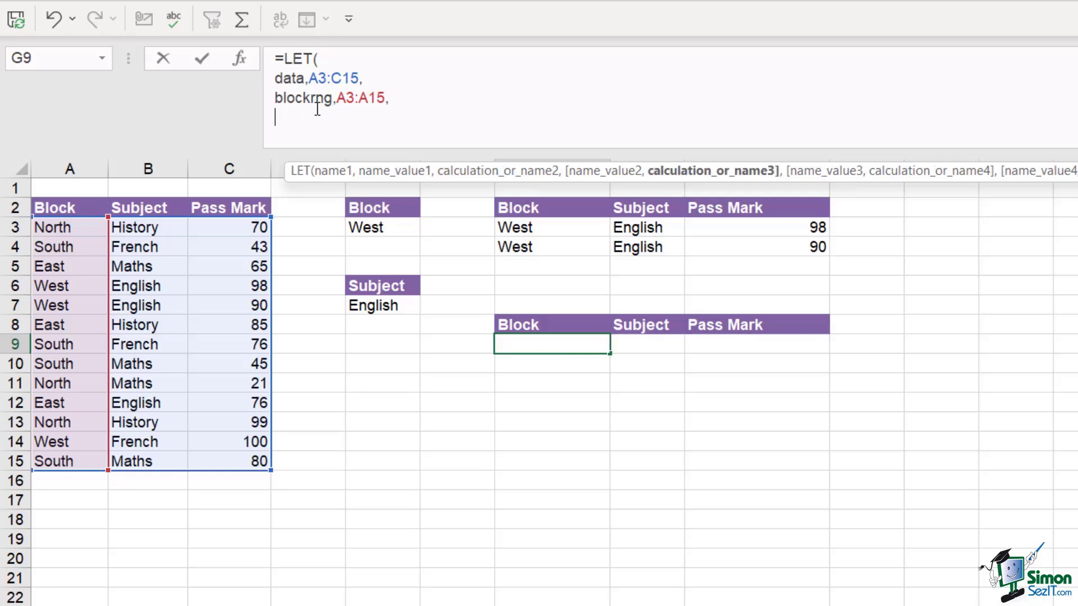
Define the name block as the absolute reference $E$3, ending with a comma and a line break
{"action": "type", "text": "block"}
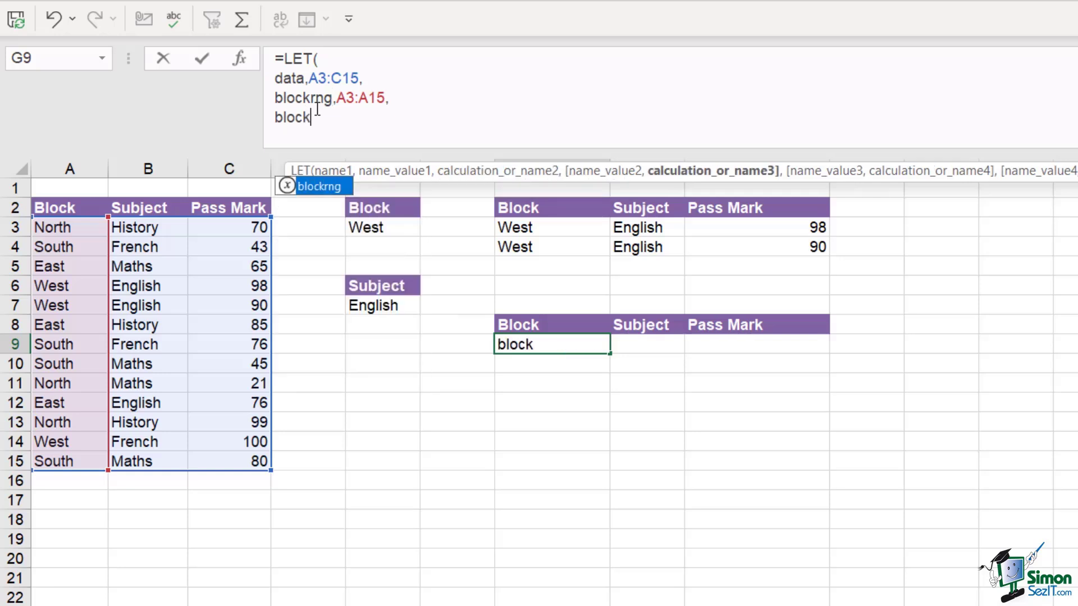
{"action": "type", "text": ","}
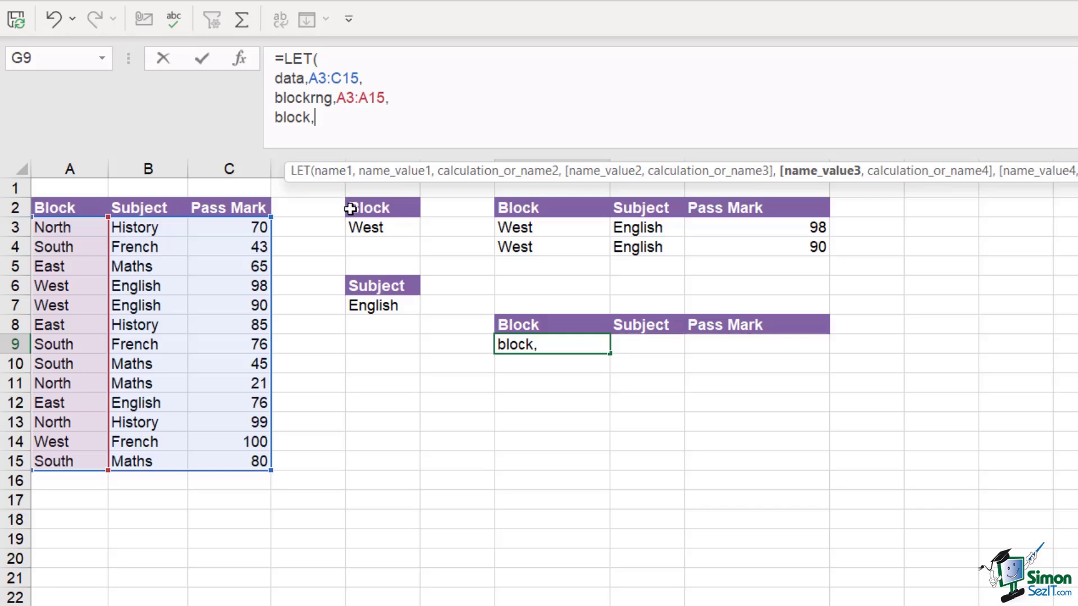
{"action": "left_click", "coordinate": [376, 230]}
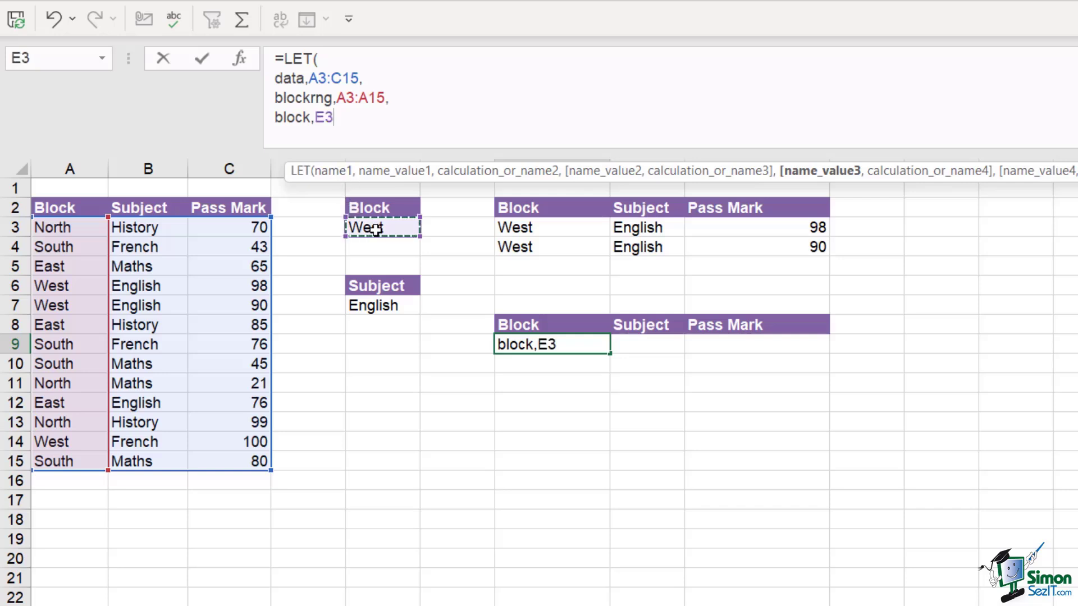
{"action": "key", "text": "F4"}
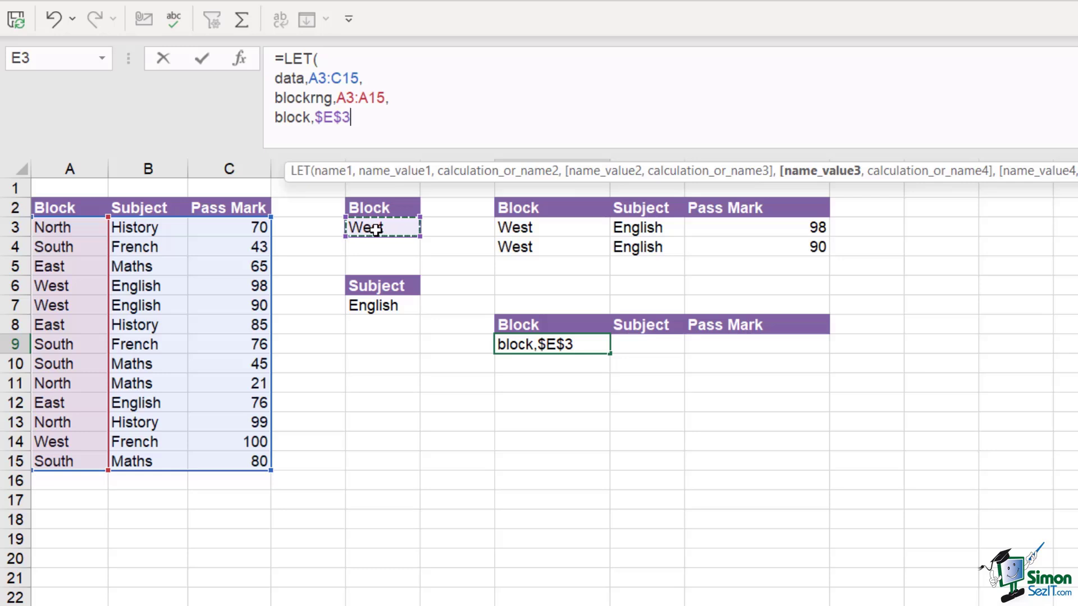
{"action": "type", "text": ","}
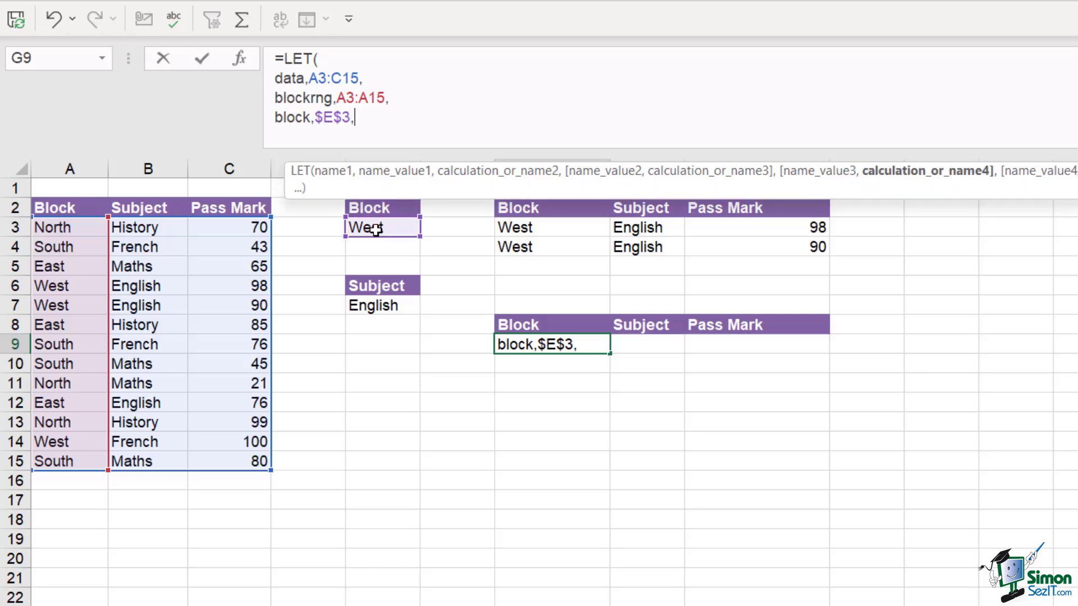
{"action": "key", "text": "alt+Return"}
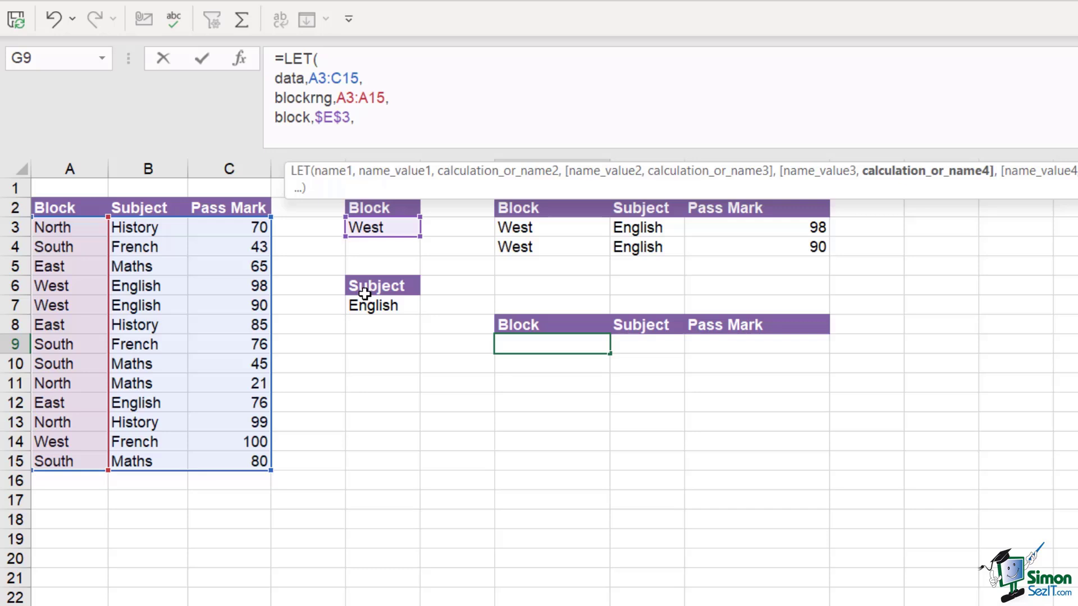
Define the name subjectrng as B3:B15 in the LET formula, ending with a comma and a line break
{"action": "type", "text": "subje"}
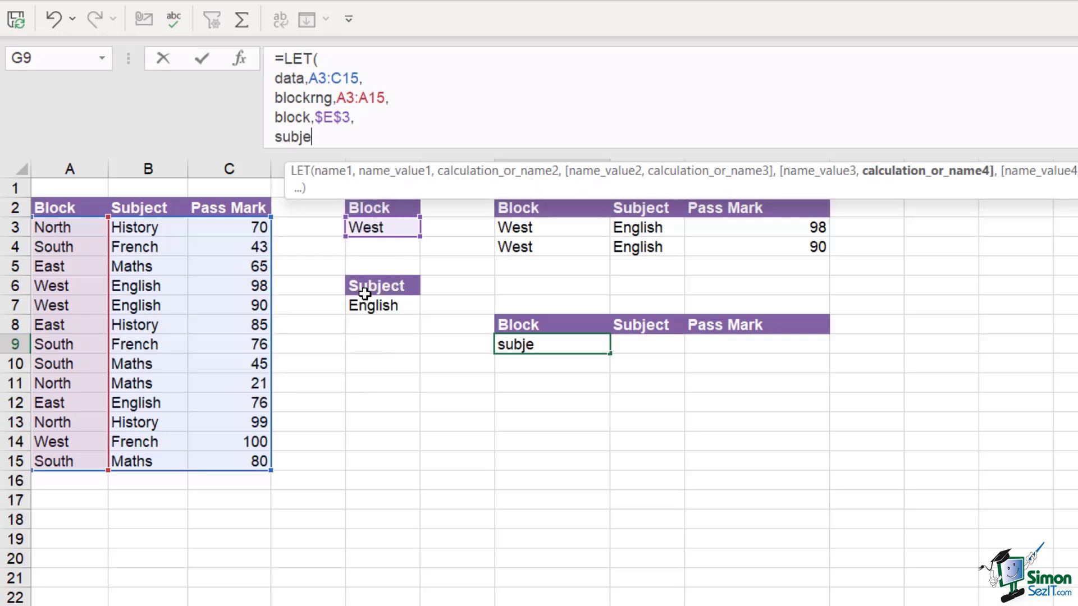
{"action": "type", "text": "ctrng"}
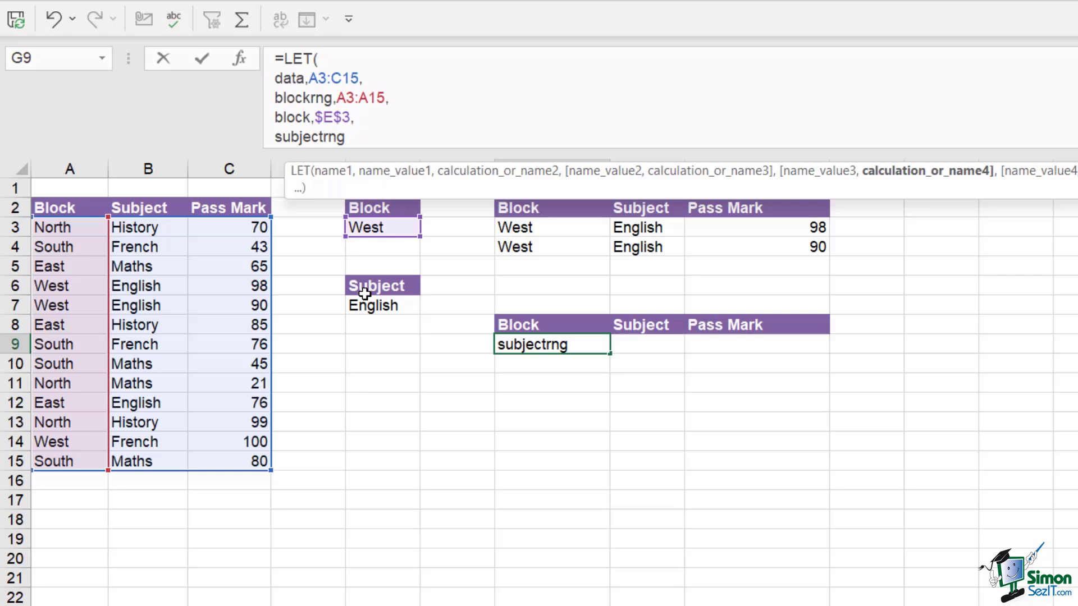
{"action": "type", "text": ","}
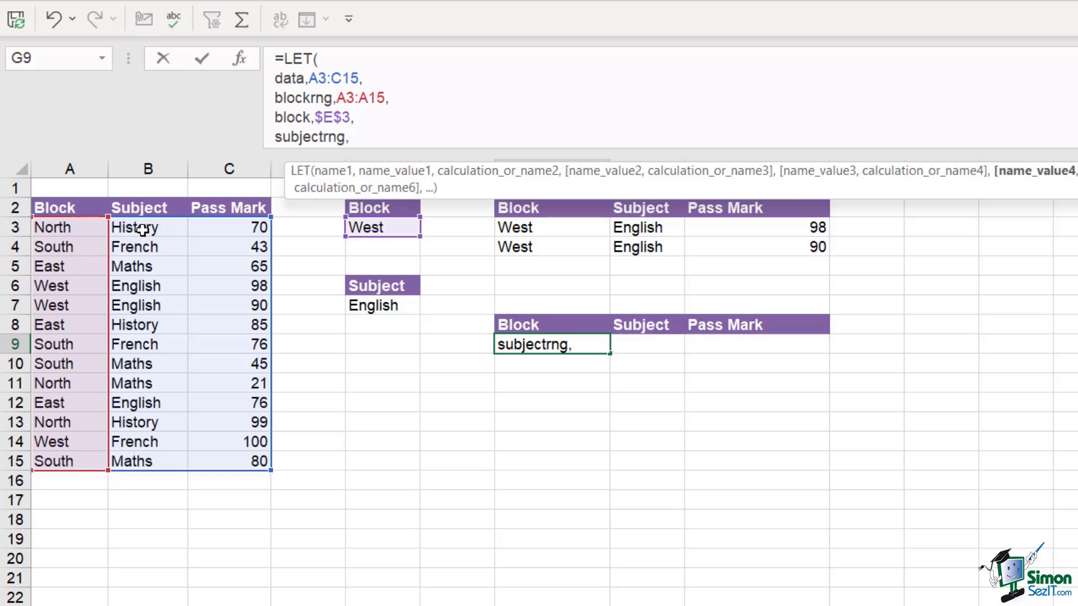
{"action": "left_click_drag", "start_coordinate": [141, 227], "coordinate": [146, 461]}
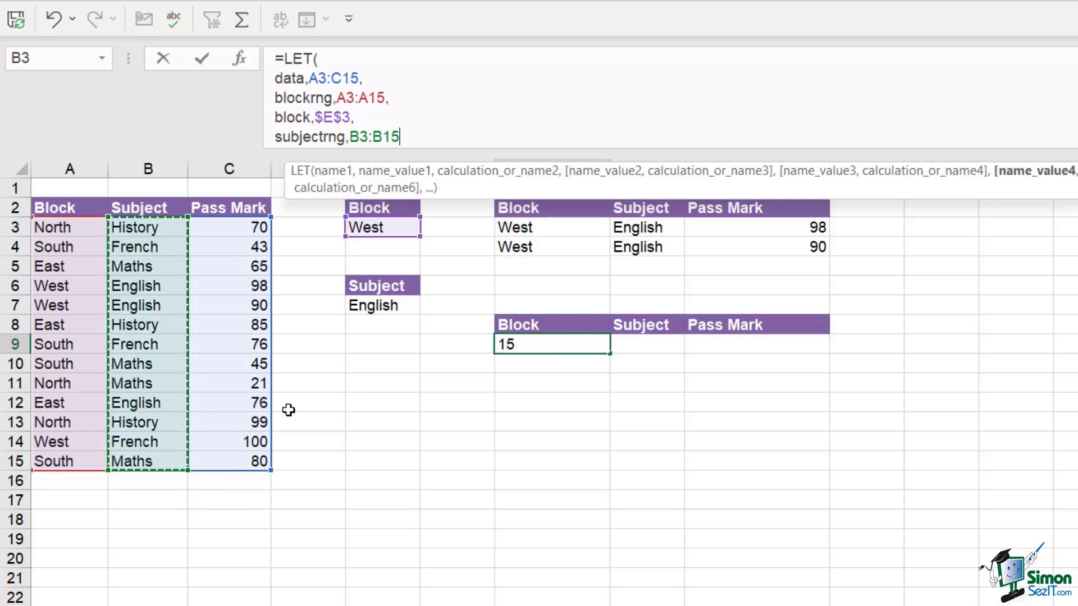
{"action": "type", "text": ","}
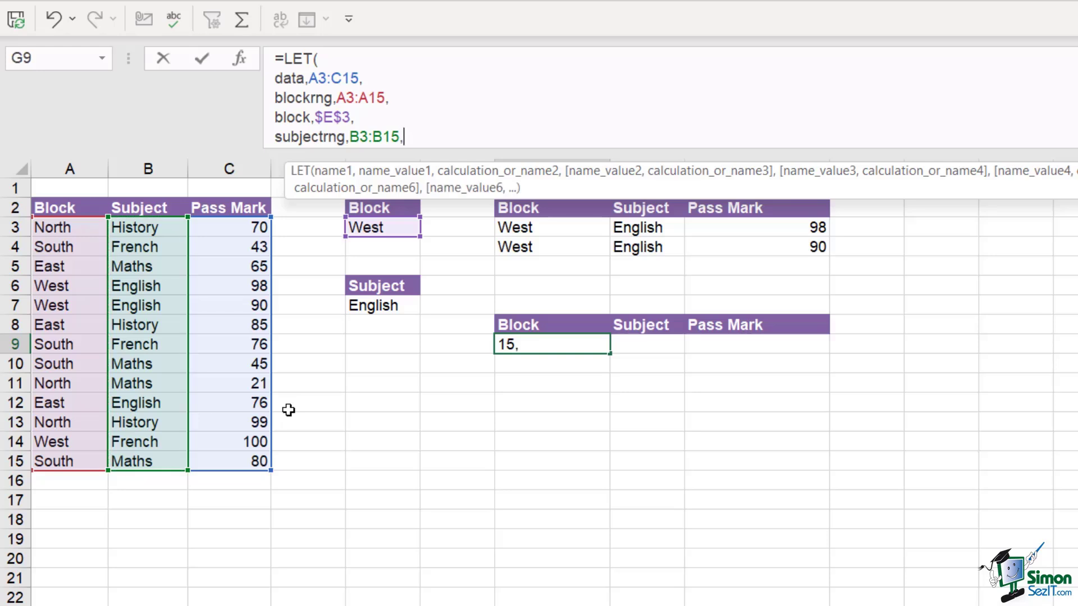
{"action": "key", "text": "alt+Return"}
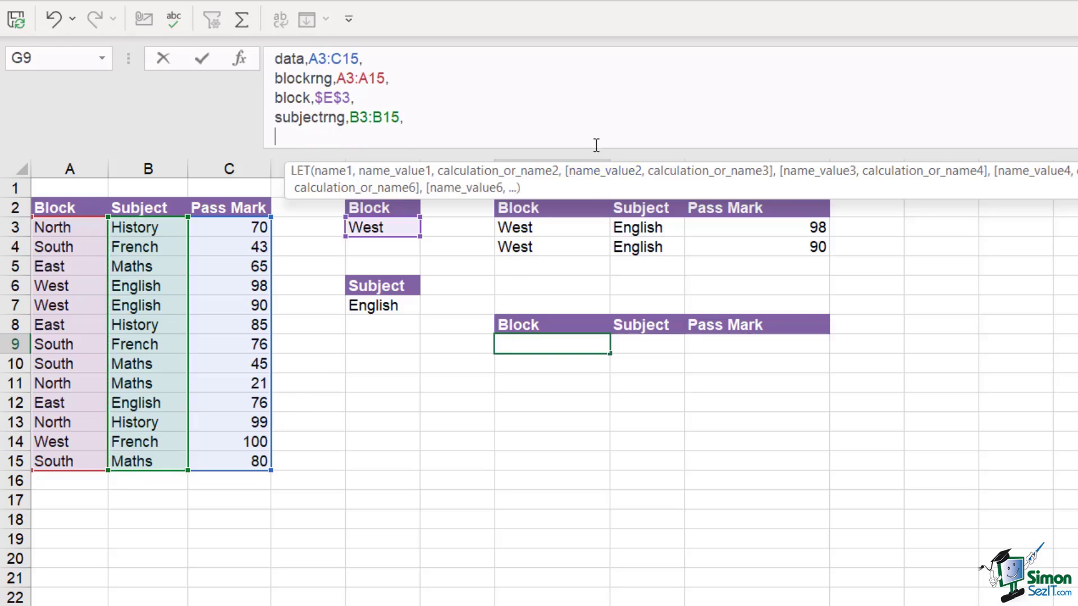
Enlarge the formula bar and define the name subject as the absolute reference $E$7, ending with a comma and a line break
{"action": "left_click_drag", "start_coordinate": [588, 150], "coordinate": [592, 188]}
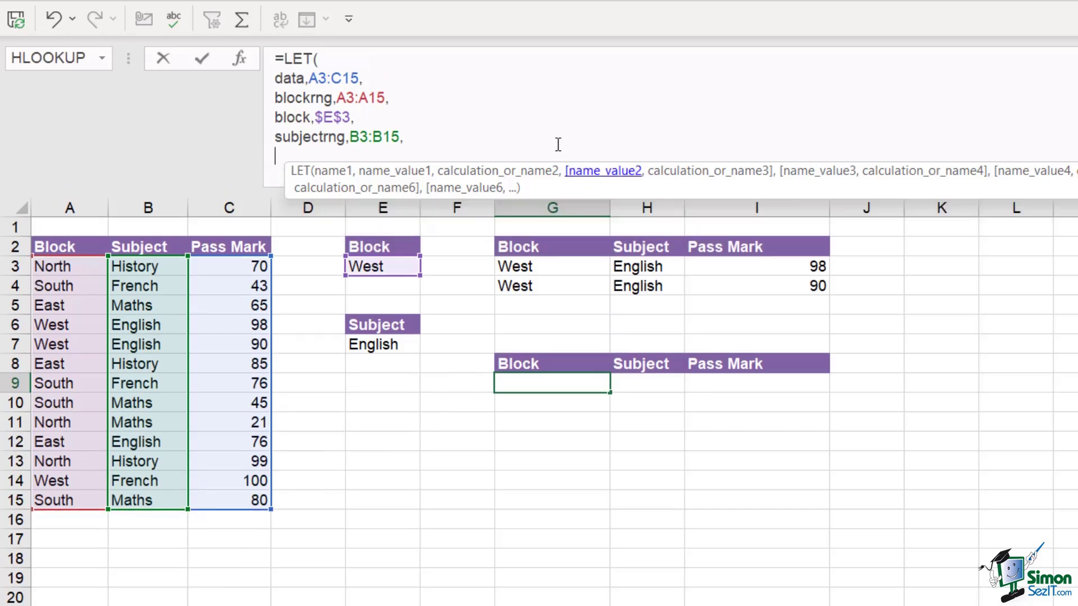
{"action": "type", "text": "subk"}
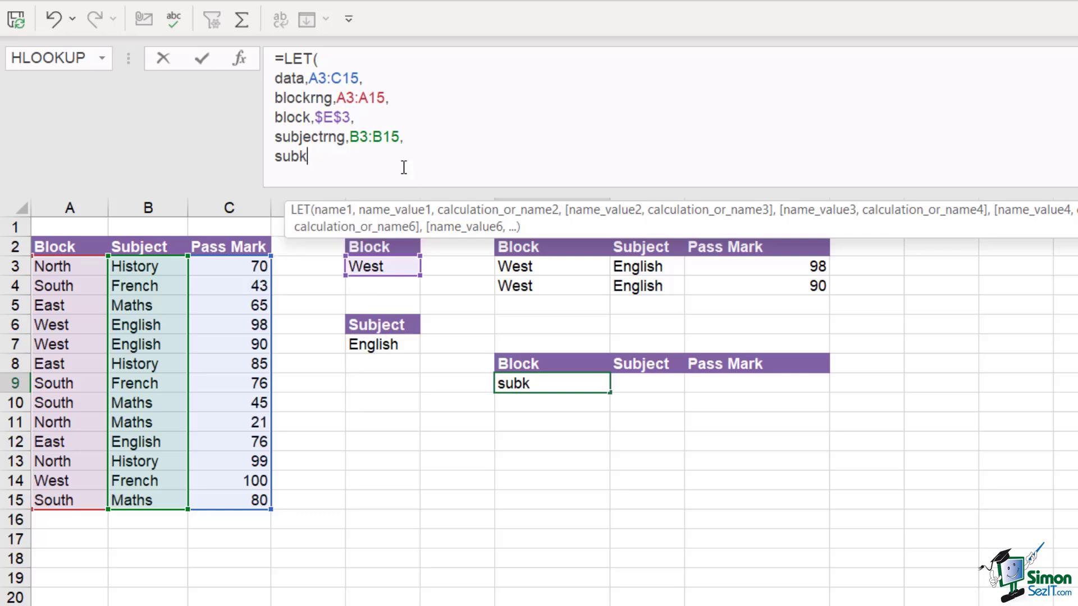
{"action": "key", "text": "BackSpace"}
{"action": "type", "text": "jec"}
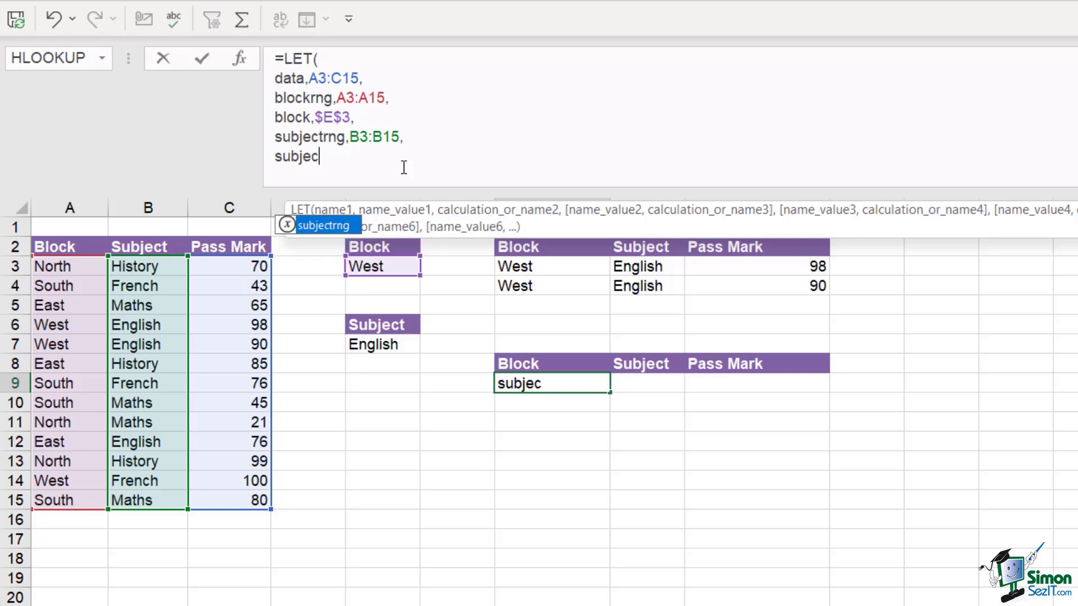
{"action": "type", "text": "t,"}
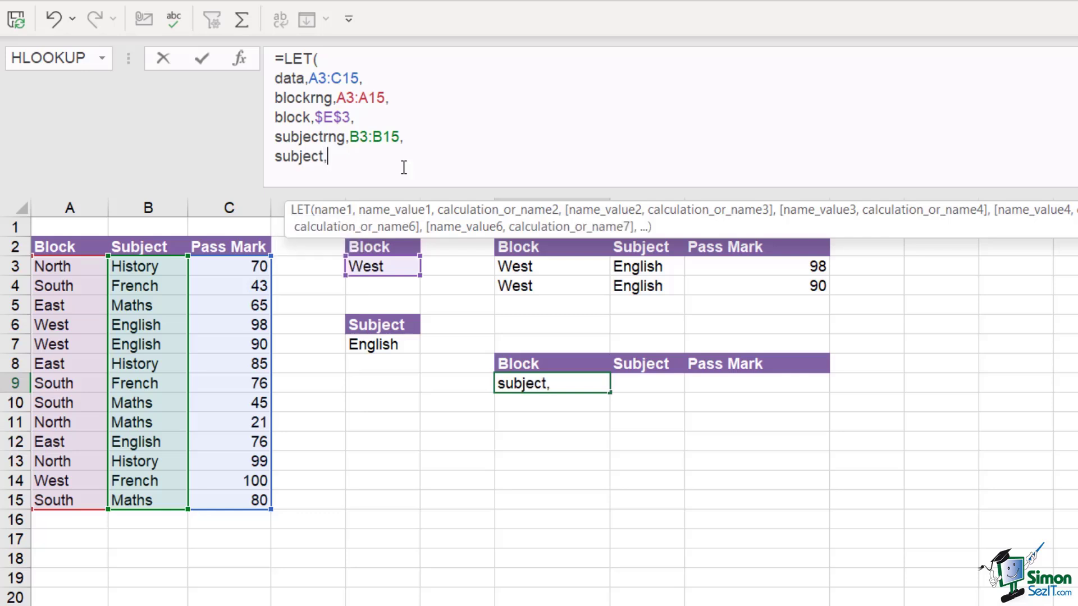
{"action": "left_click", "coordinate": [397, 347]}
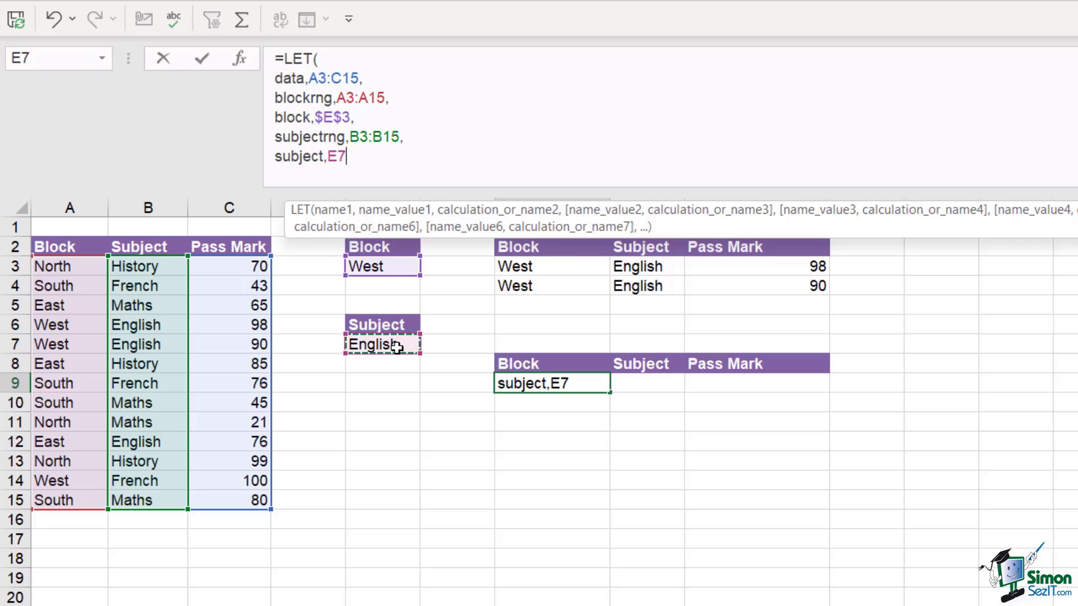
{"action": "key", "text": "F4"}
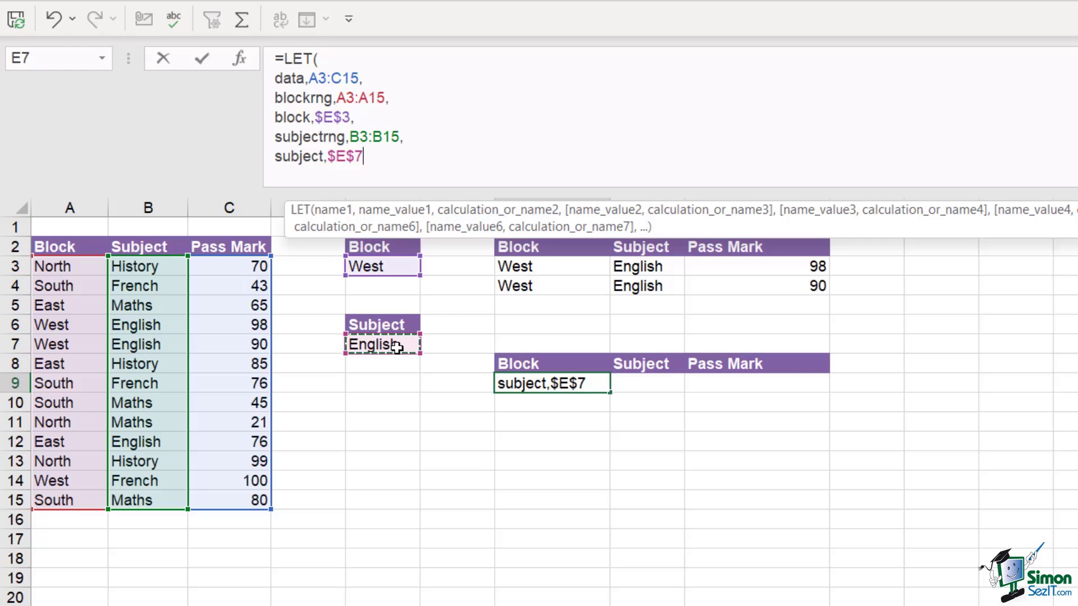
{"action": "type", "text": ","}
{"action": "key", "text": "alt+Return"}
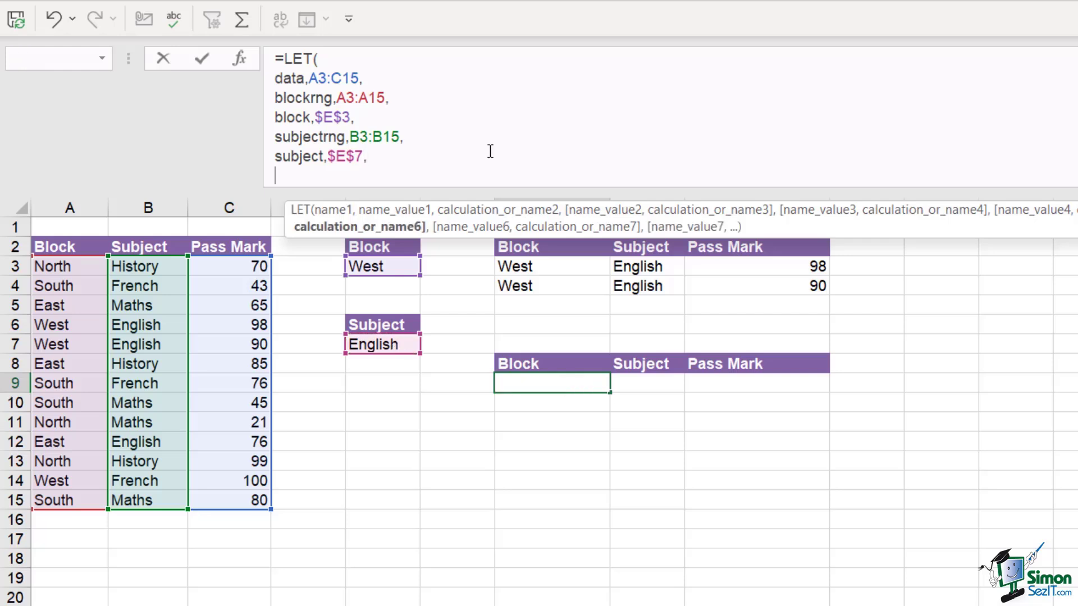
Begin the LET calculation with a FILTER function that uses data as its array, and open a bracket for the include argument
{"action": "type", "text": "FILT"}
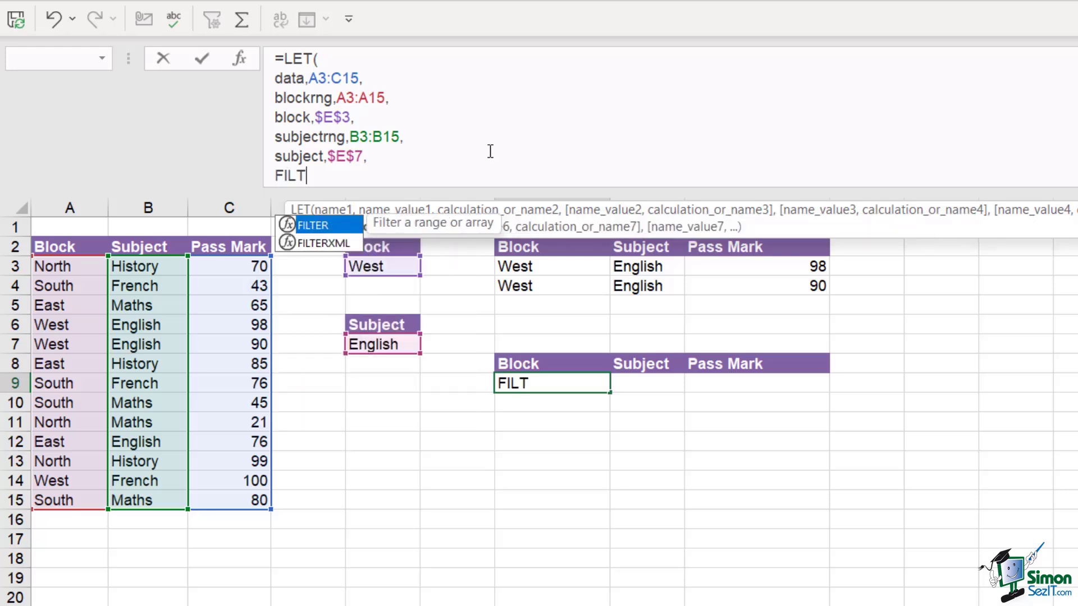
{"action": "type", "text": "ER("}
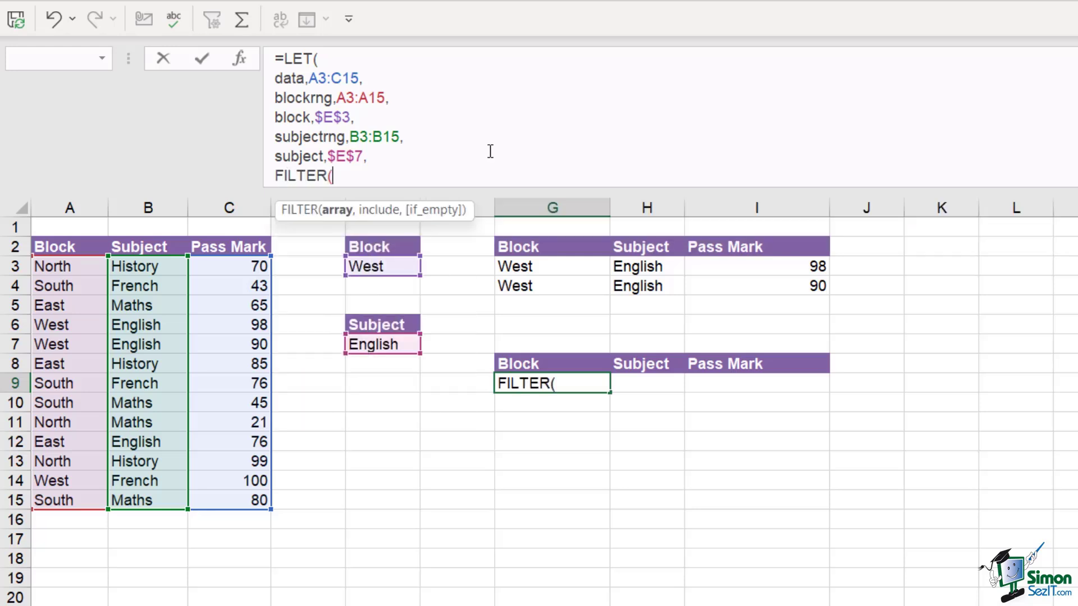
{"action": "type", "text": "da"}
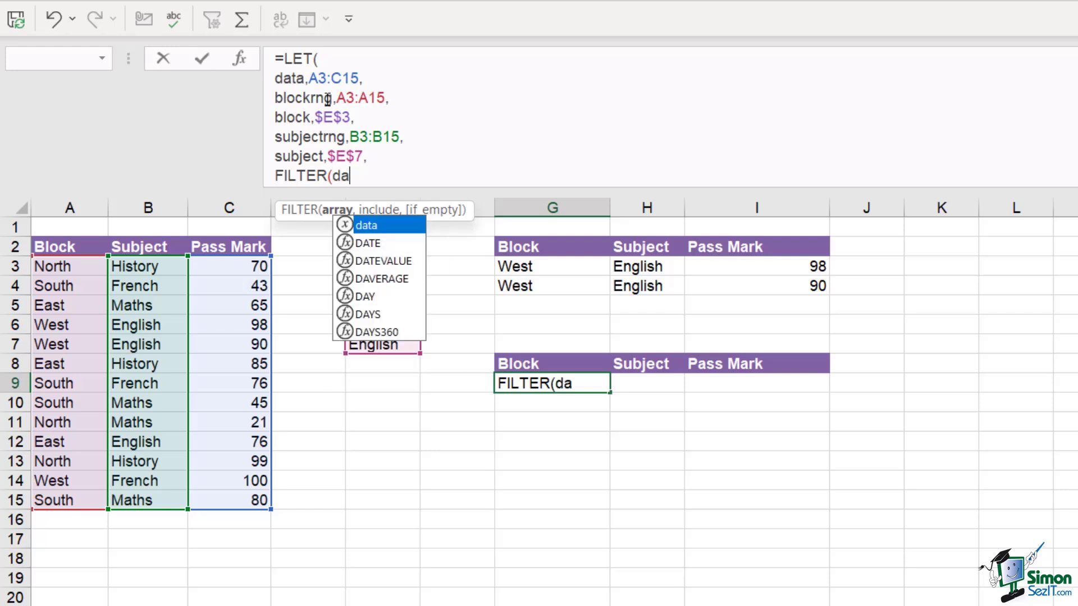
{"action": "type", "text": "ta,("}
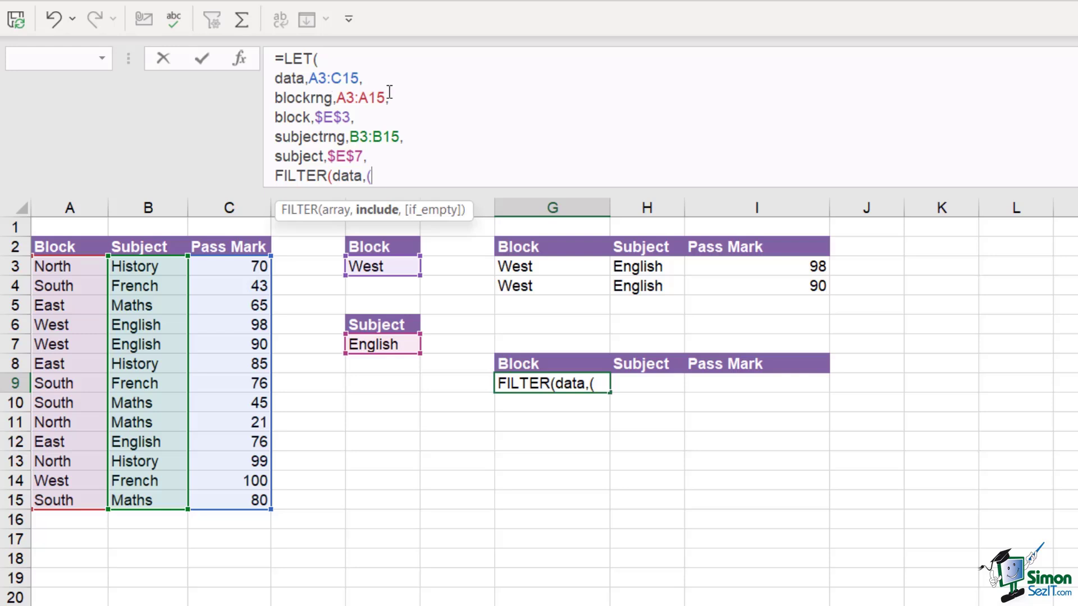
Enter blockrng=block as the first FILTER condition
{"action": "type", "text": "blo"}
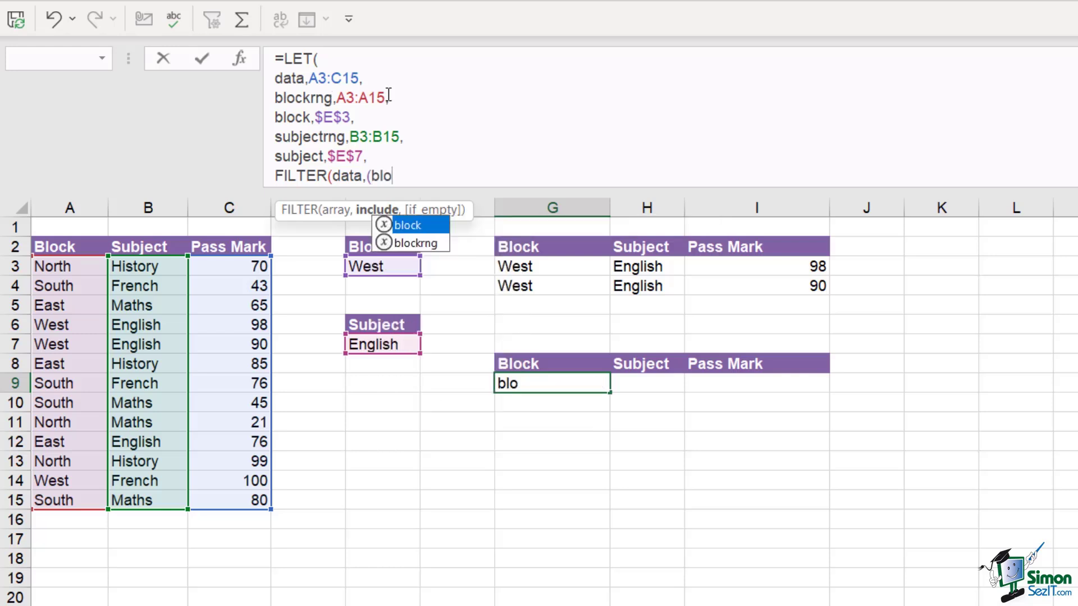
{"action": "key", "text": "Down"}
{"action": "key", "text": "Tab"}
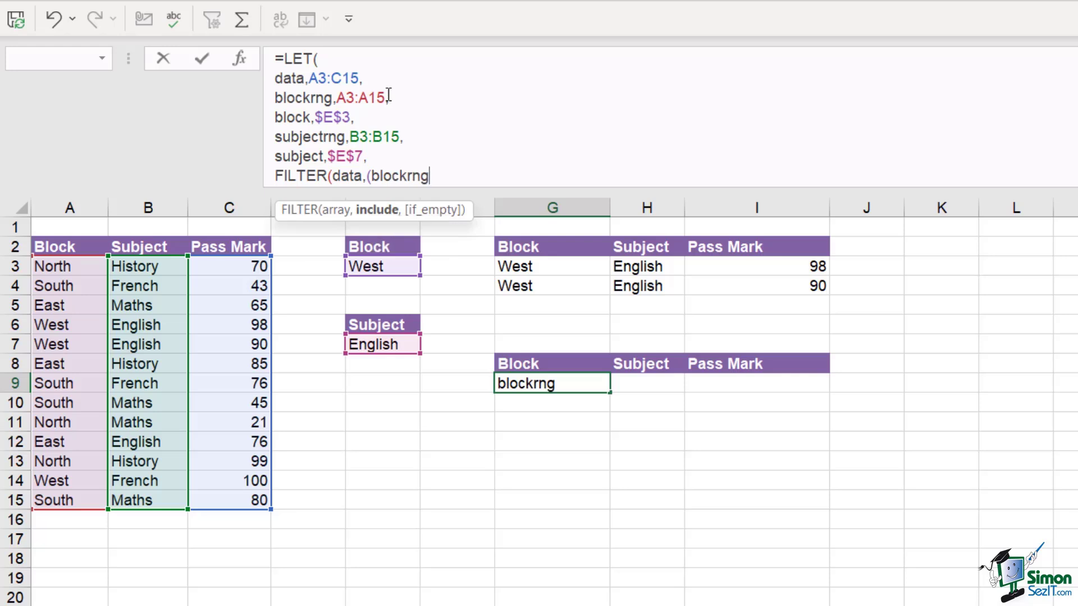
{"action": "type", "text": "=block"}
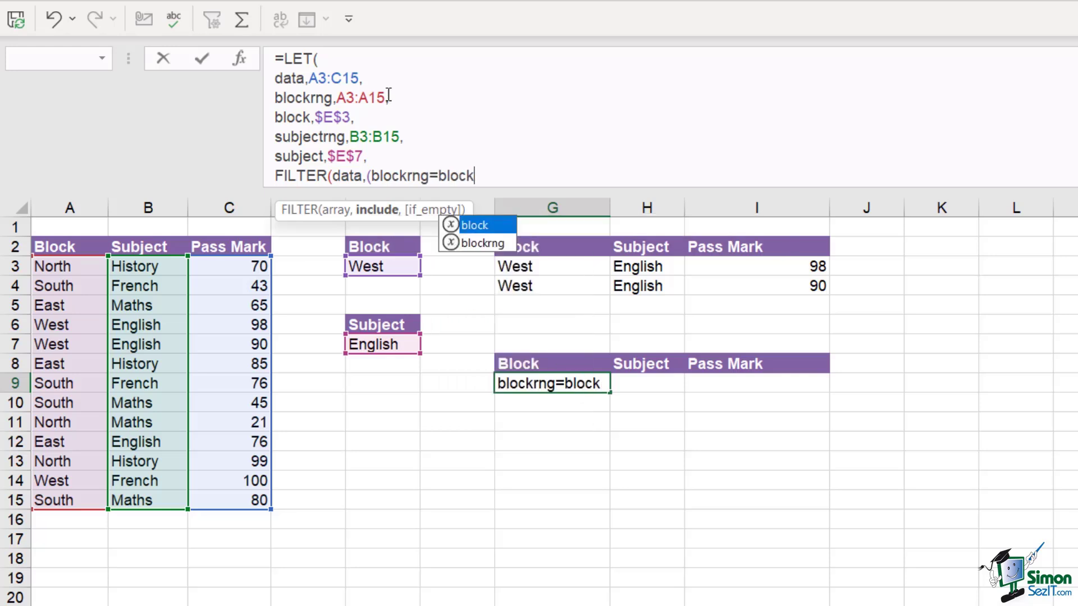
{"action": "key", "text": "Escape"}
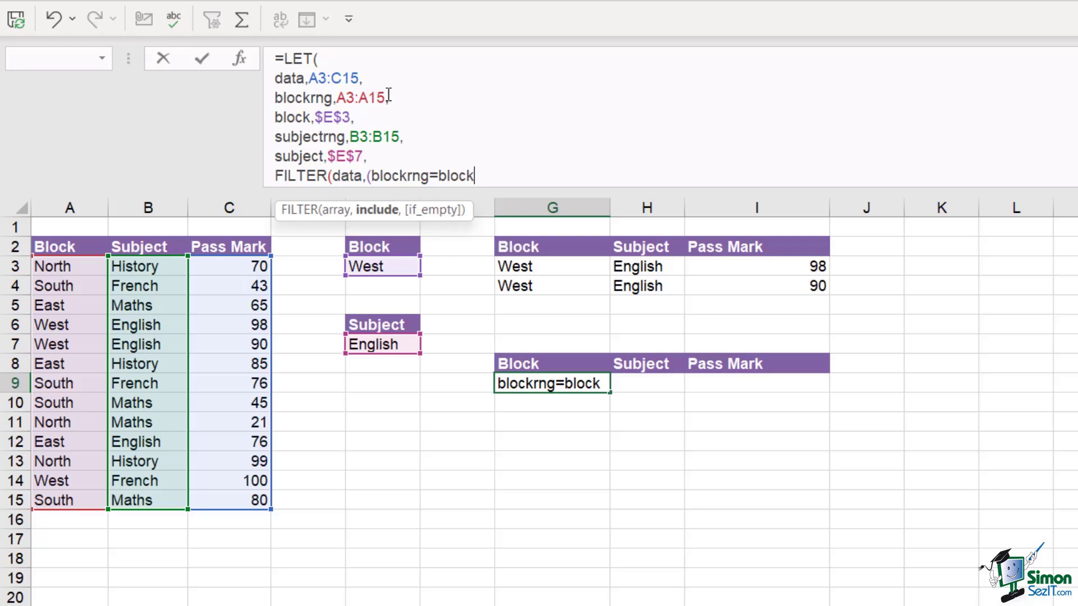
Close the block condition and multiply it by a second bracketed condition, subjectrng=subject
{"action": "type", "text": ")*("}
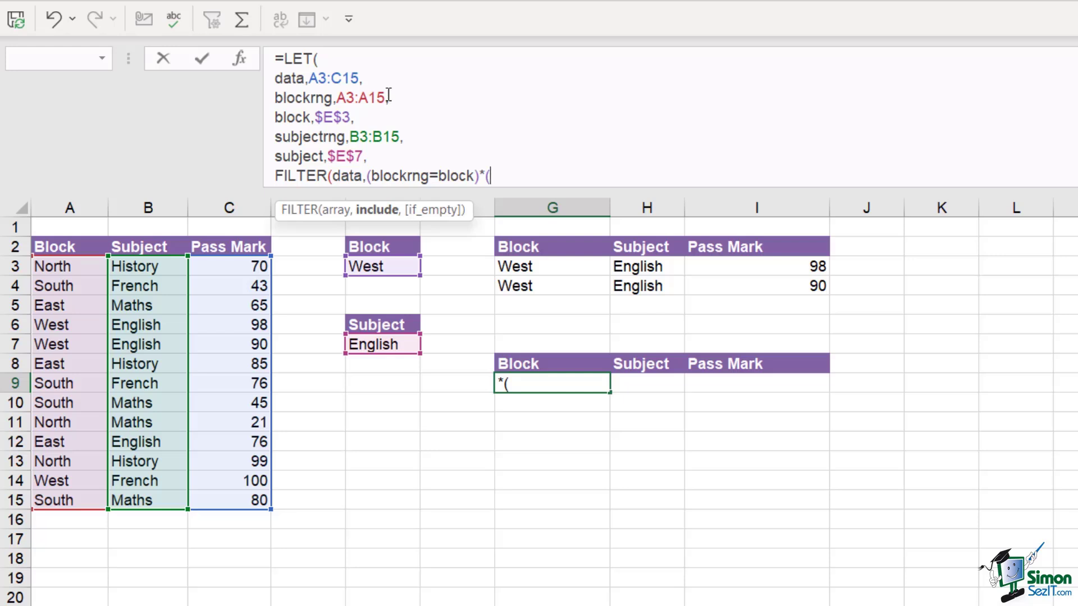
{"action": "type", "text": "subj"}
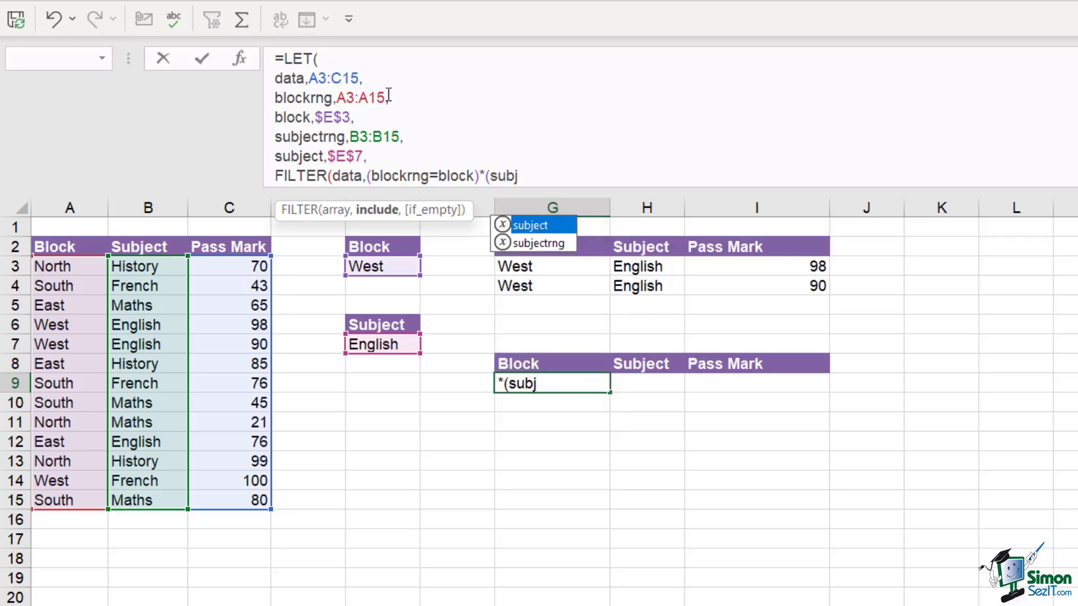
{"action": "key", "text": "Down"}
{"action": "key", "text": "Tab"}
{"action": "type", "text": "="}
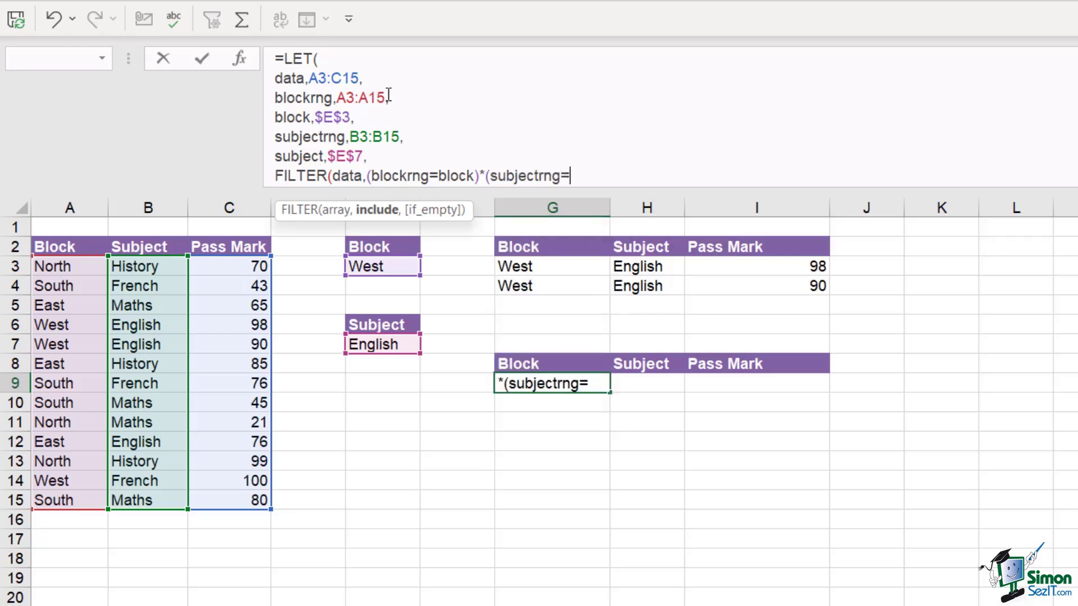
{"action": "type", "text": "subj"}
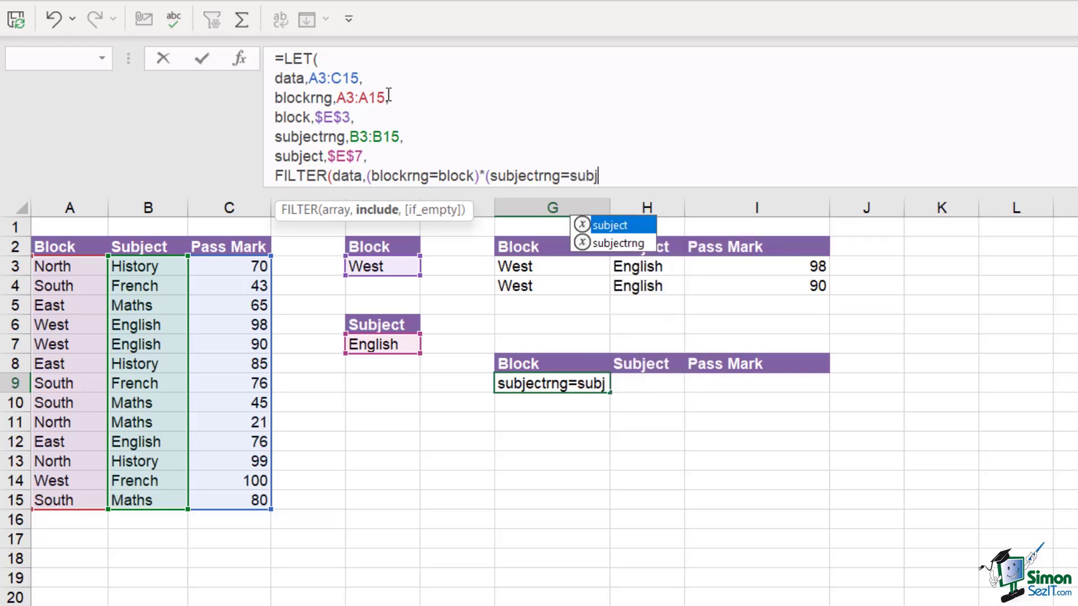
{"action": "key", "text": "Tab"}
{"action": "type", "text": ")"}
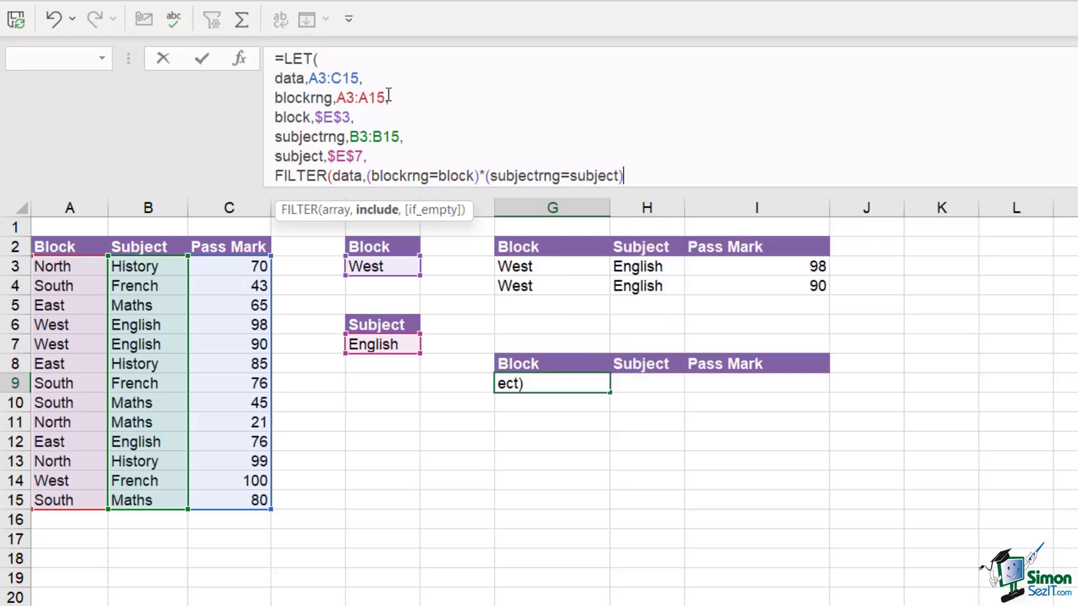
Close the FILTER function and commit the LET formula in G9, accepting the proposed correction for the missing closing bracket
{"action": "type", "text": ")"}
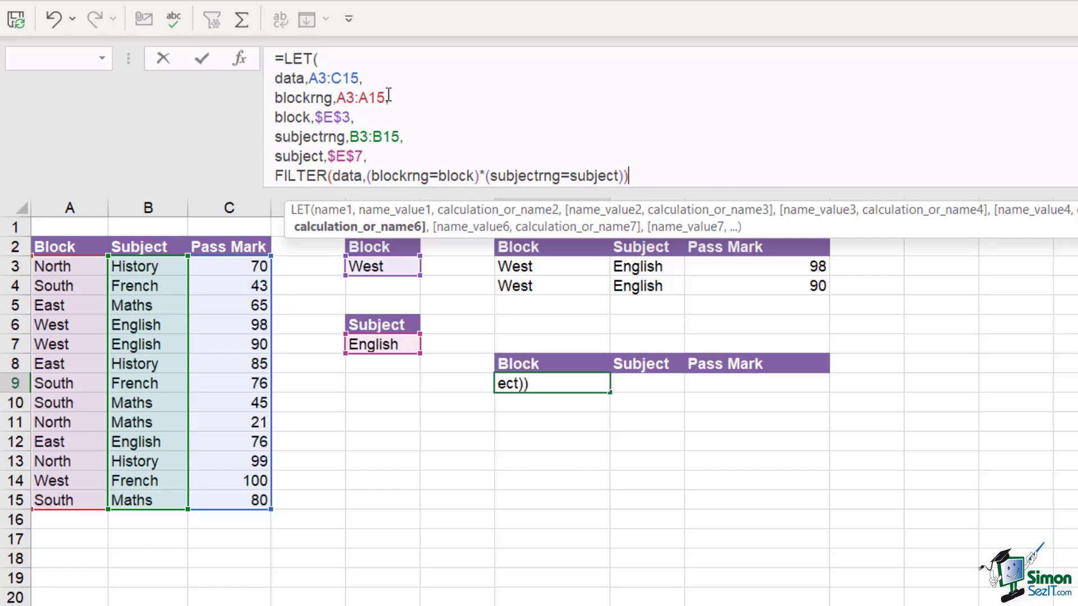
{"action": "key", "text": "Return"}
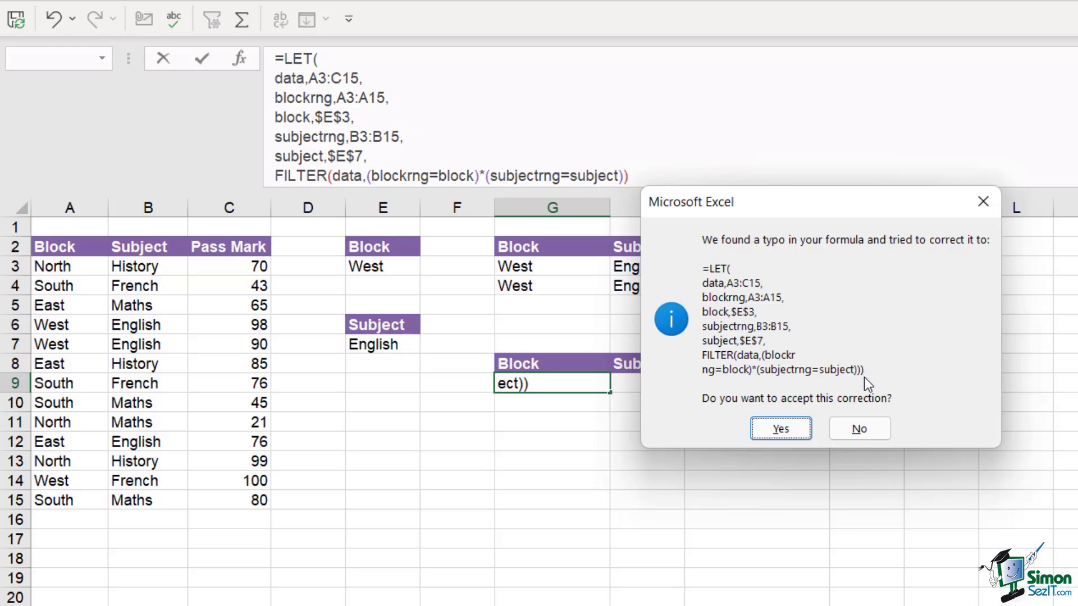
{"action": "left_click", "coordinate": [782, 430]}
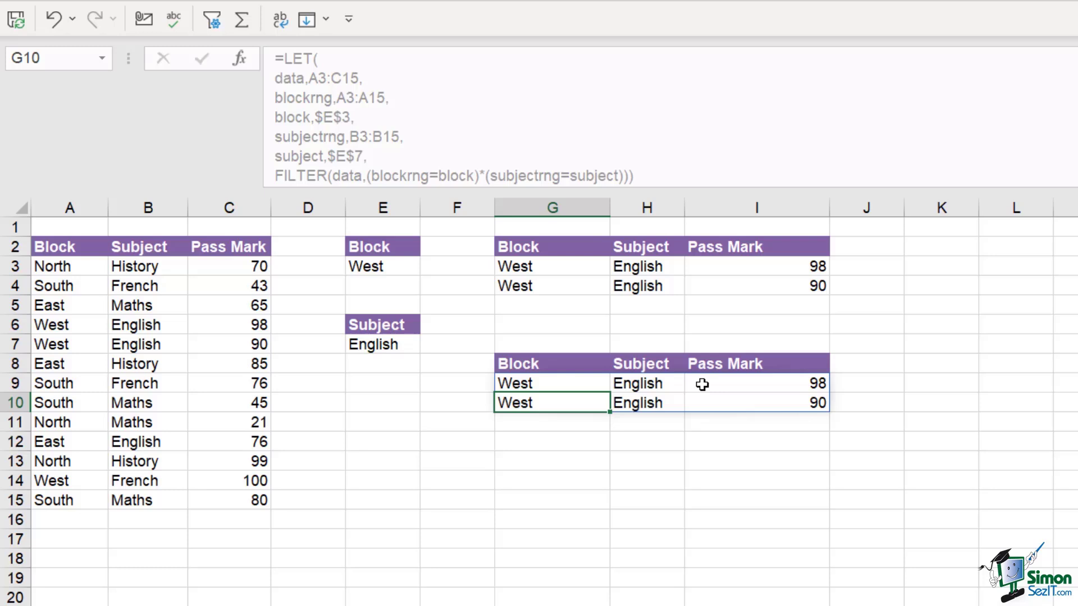
Change the block criterion in E3 to East and select the LET formula cell G9
{"action": "left_click", "coordinate": [392, 268]}
{"action": "type", "text": "East"}
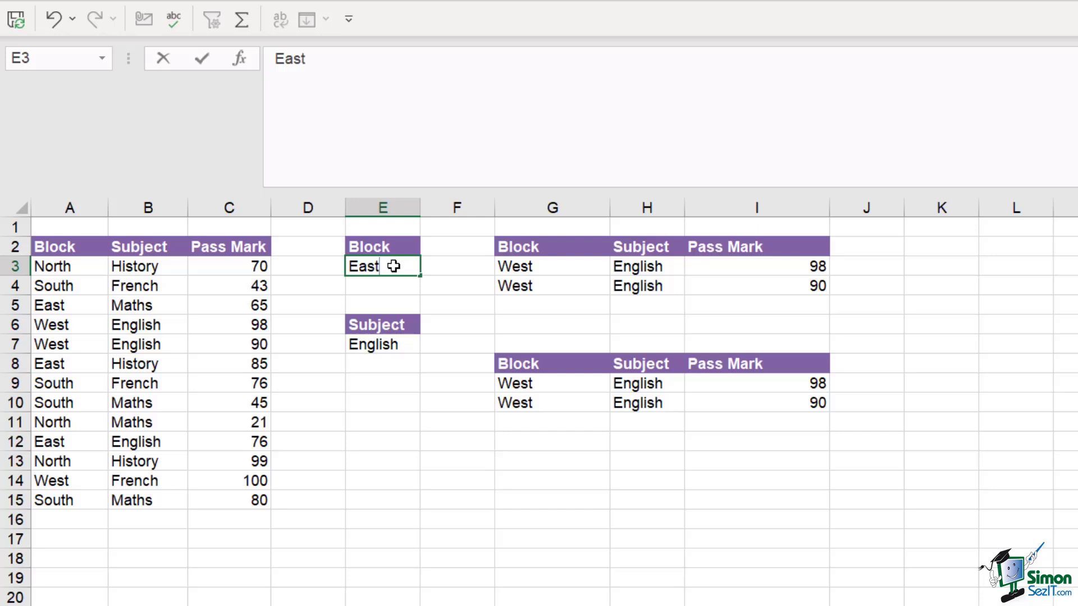
{"action": "key", "text": "Return"}
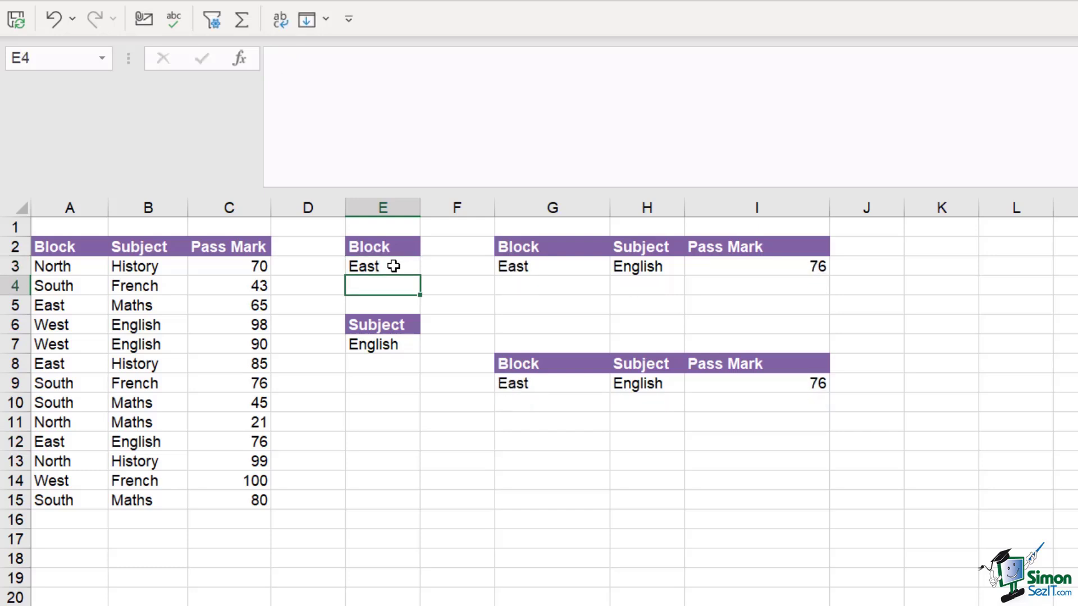
{"action": "left_click", "coordinate": [571, 383]}
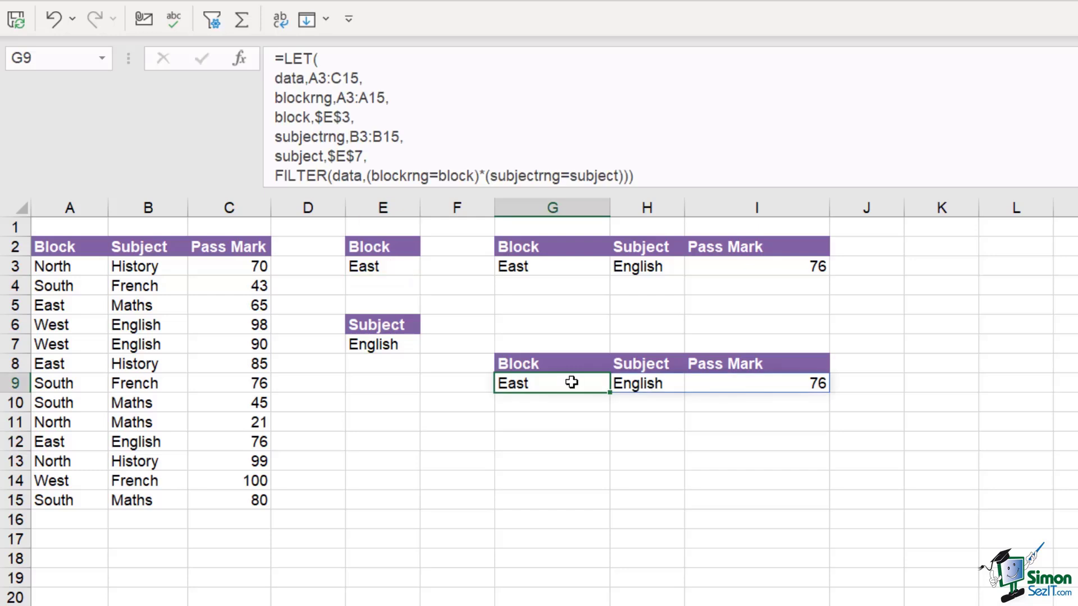